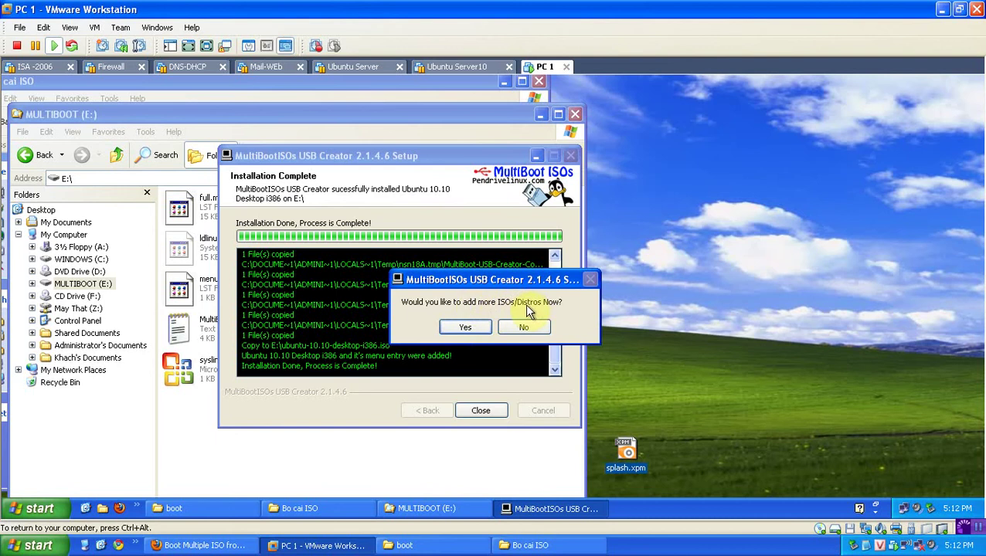
Agree to add another ISO/distro to the USB drive.
left_click(465, 327)
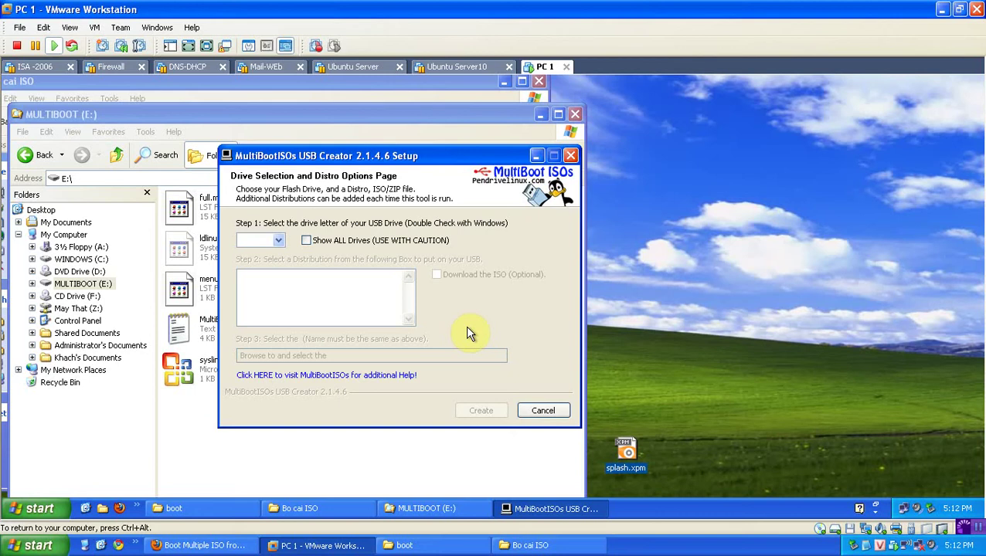
key("ctrl+alt")
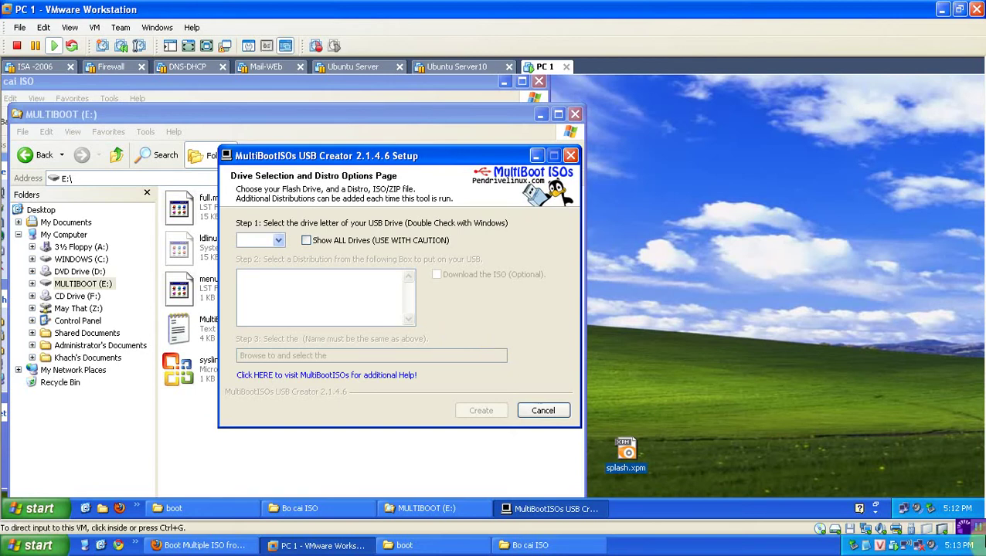
left_click(782, 445)
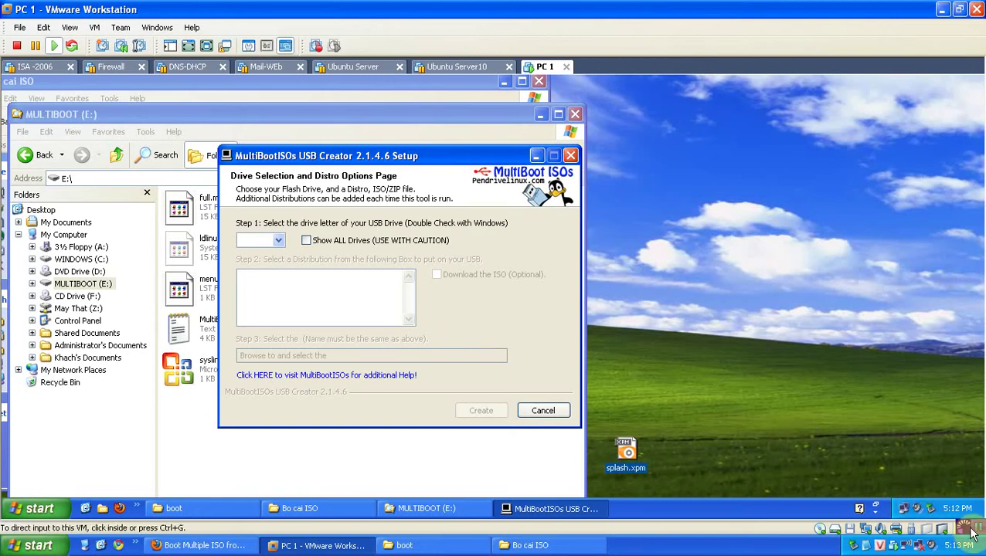
left_click(837, 422)
Bring the MULTIBOOT (E:) folder window forward and move it aside so the setup window and the ISO folder are uncovered.
left_click(447, 510)
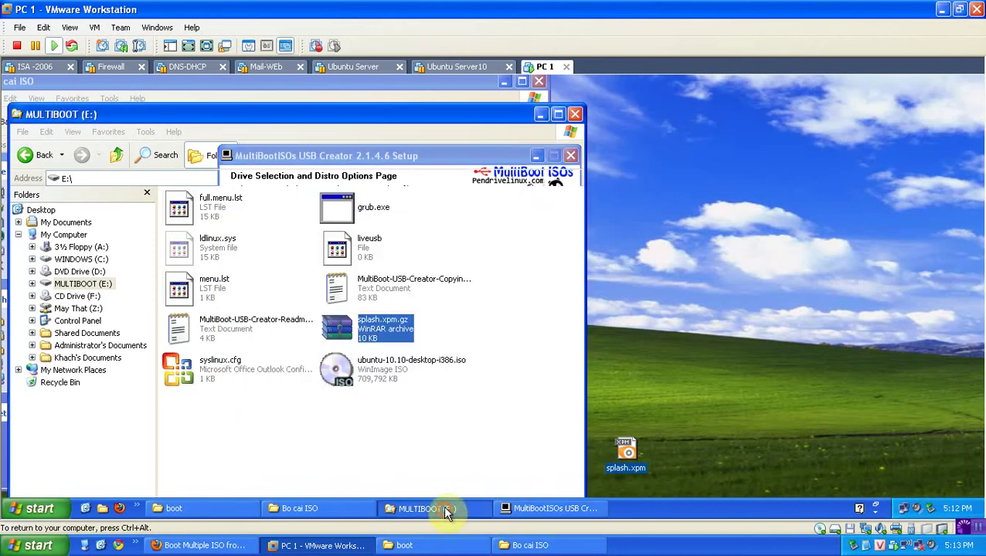
left_click_drag(415, 123, 816, 110)
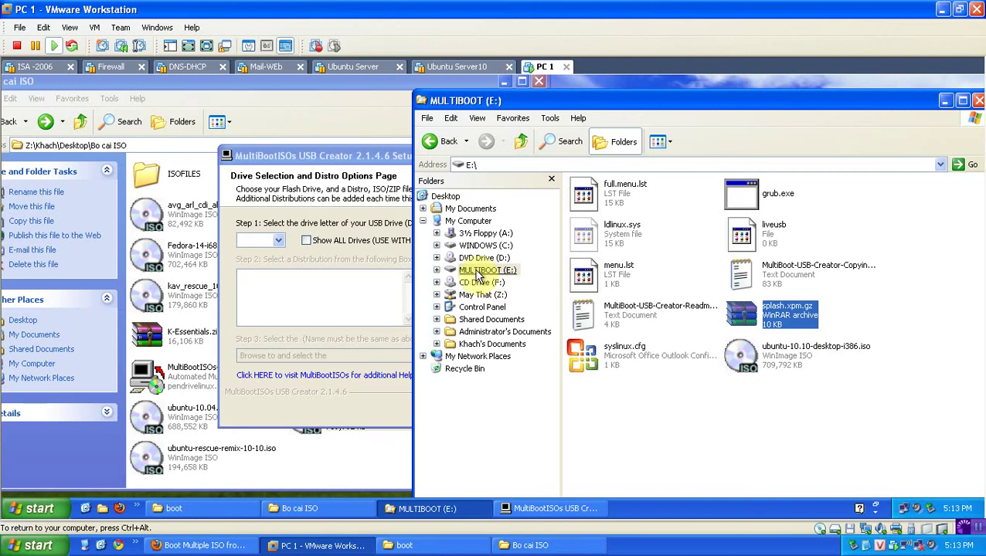
left_click(653, 427)
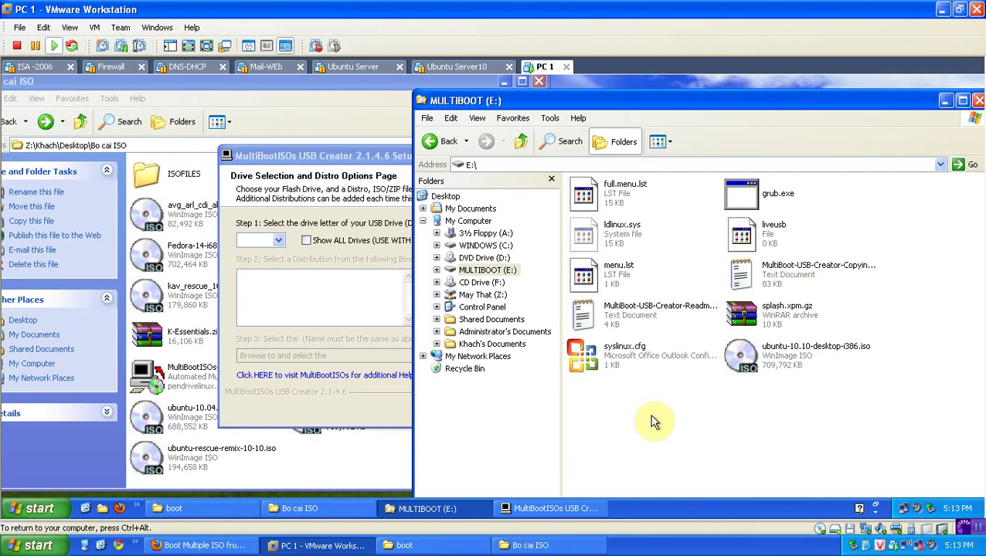
Open the MultiBoot-USB-Creator-Copying text file on drive E:, skim its licence text and close it.
left_click(676, 312)
left_click(746, 281)
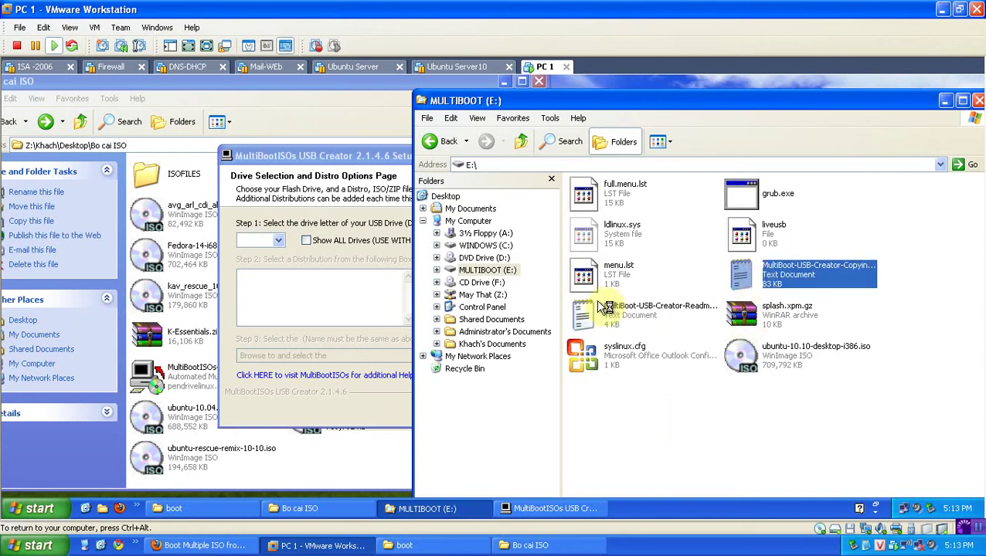
key("Return")
scroll(504, 363, "down", 6)
scroll(565, 365, "up", 4)
scroll(541, 355, "down", 1)
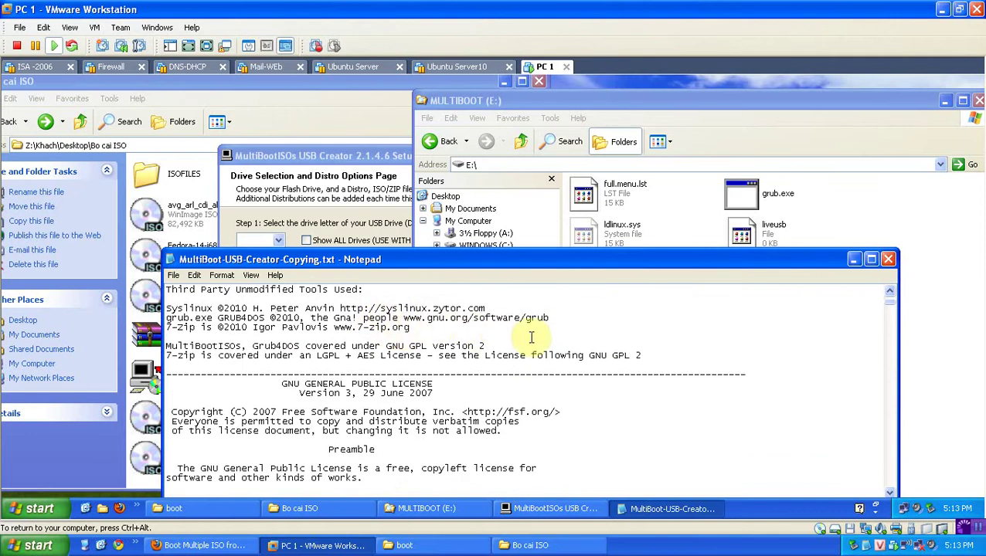
left_click(887, 259)
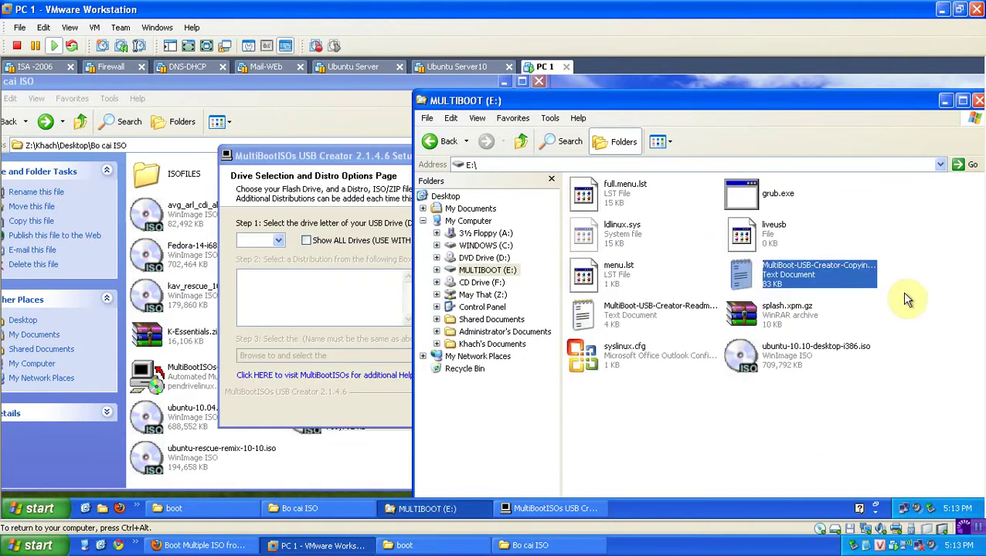
left_click(903, 355)
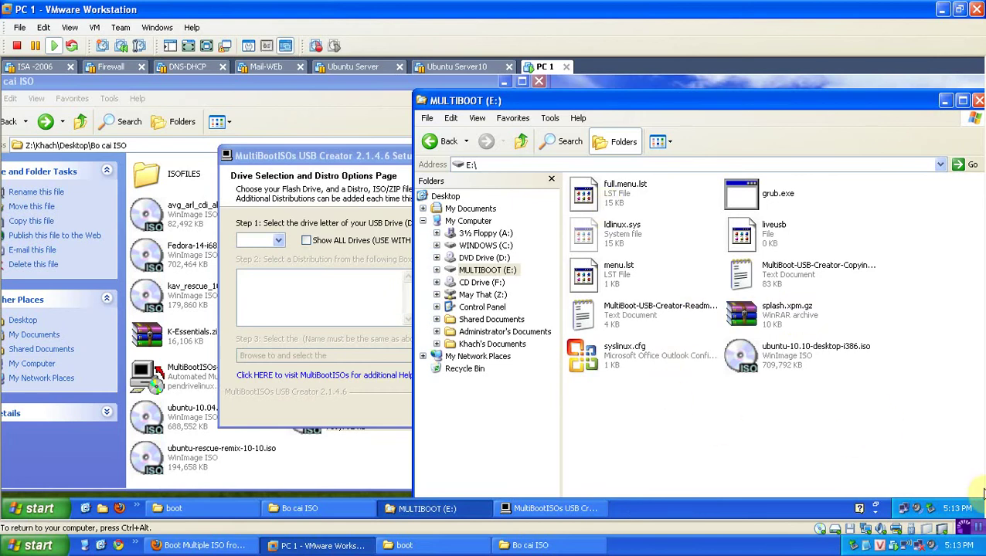
In the USB creator setup, select drive E:\ and the AVG Rescue CD (Antivirus Scanner) distribution.
left_click(283, 258)
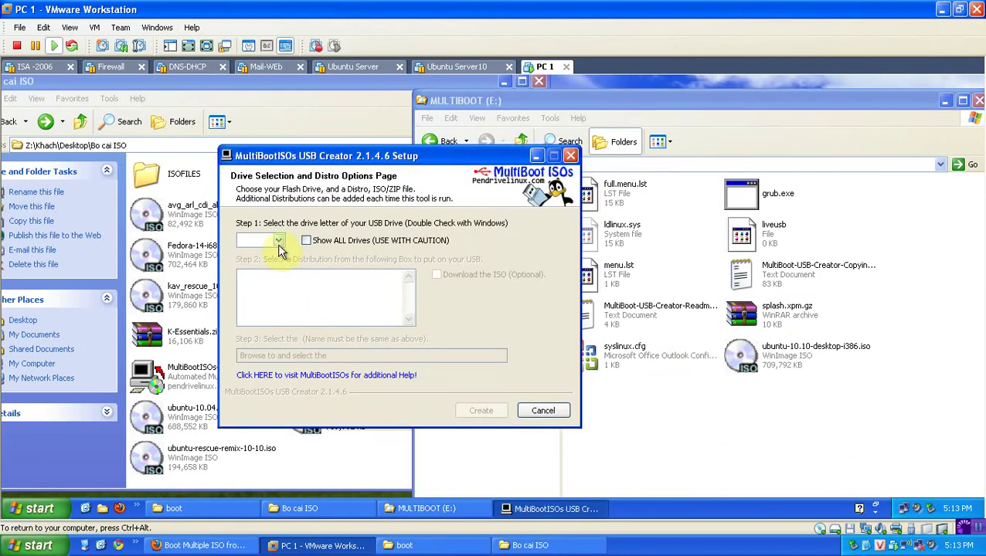
left_click(275, 261)
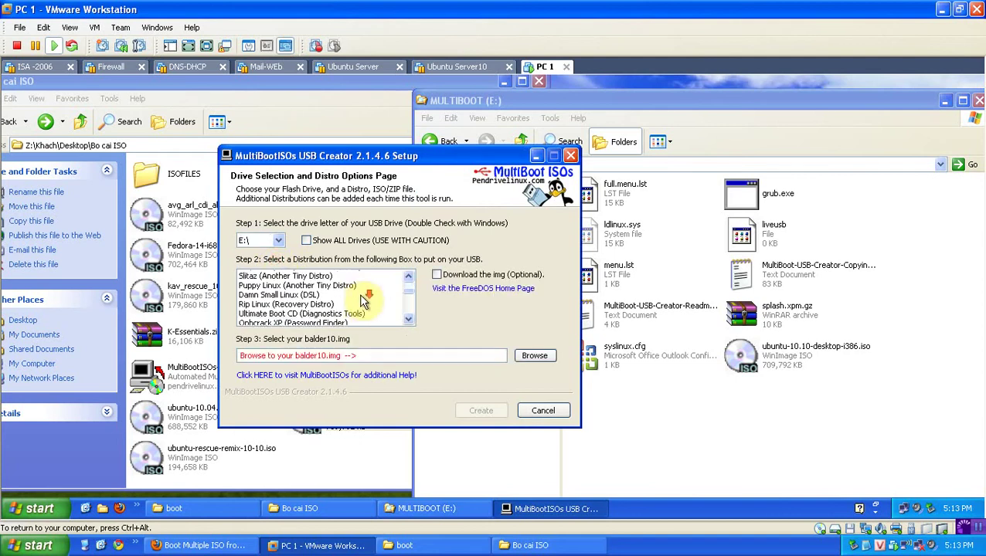
scroll(363, 300, "down", 3)
left_click(325, 294)
left_click(260, 301)
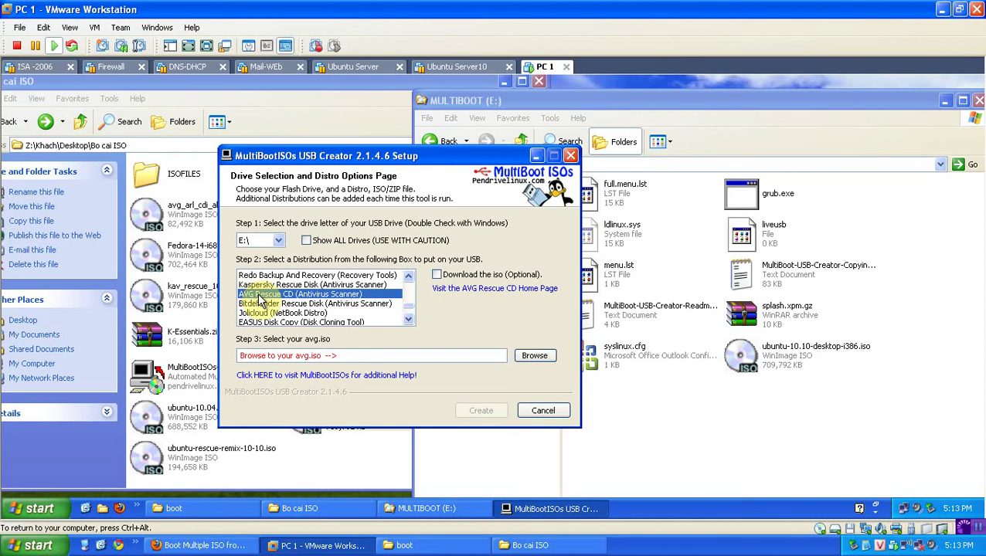
Look for an avg.iso in the Bo cai ISO folder, moving the setup window aside to check the folder's files.
left_click(529, 360)
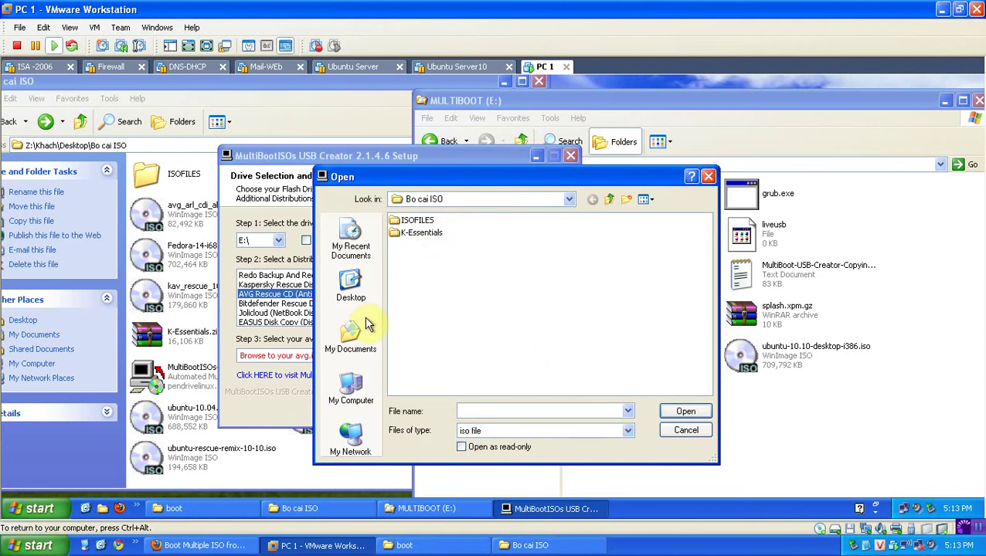
left_click(686, 431)
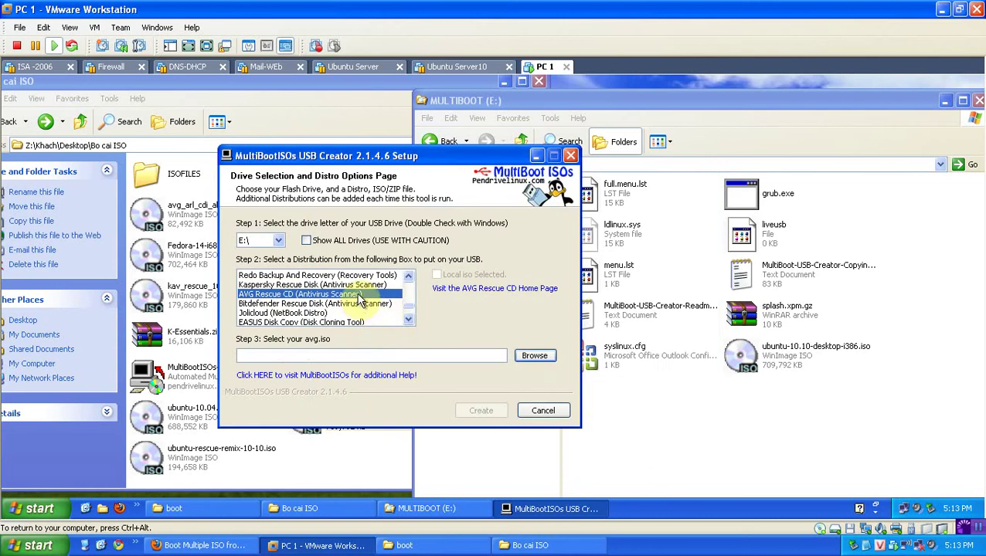
left_click_drag(384, 155, 529, 133)
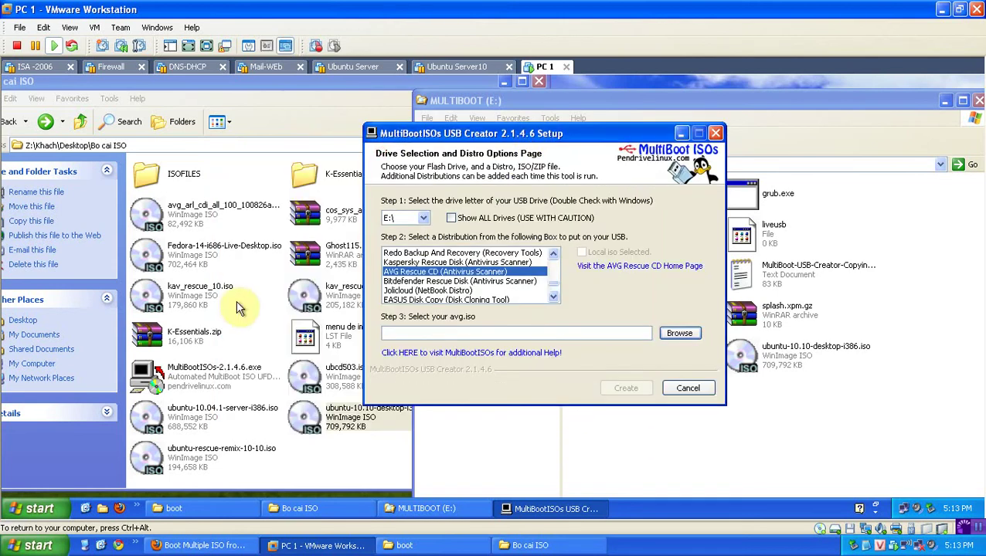
left_click(248, 306)
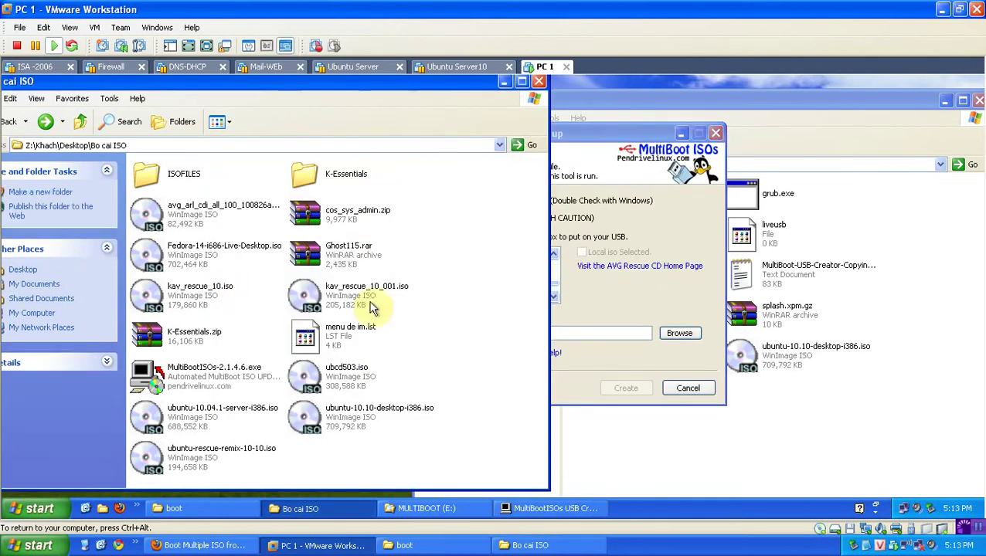
left_click(595, 300)
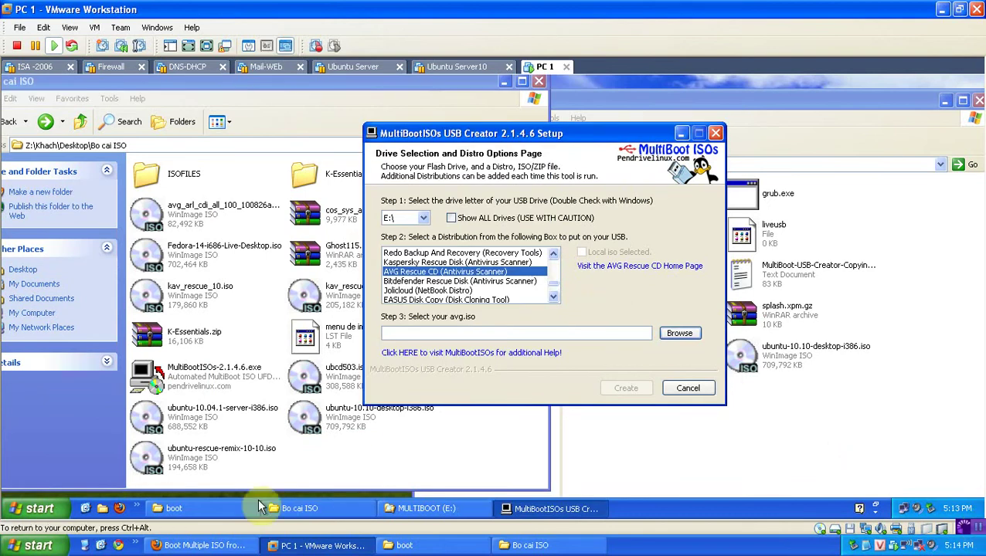
Switch to Firefox and open the AVG Rescue CD download page from the distribution list on the Pendrivelinux page.
left_click(210, 545)
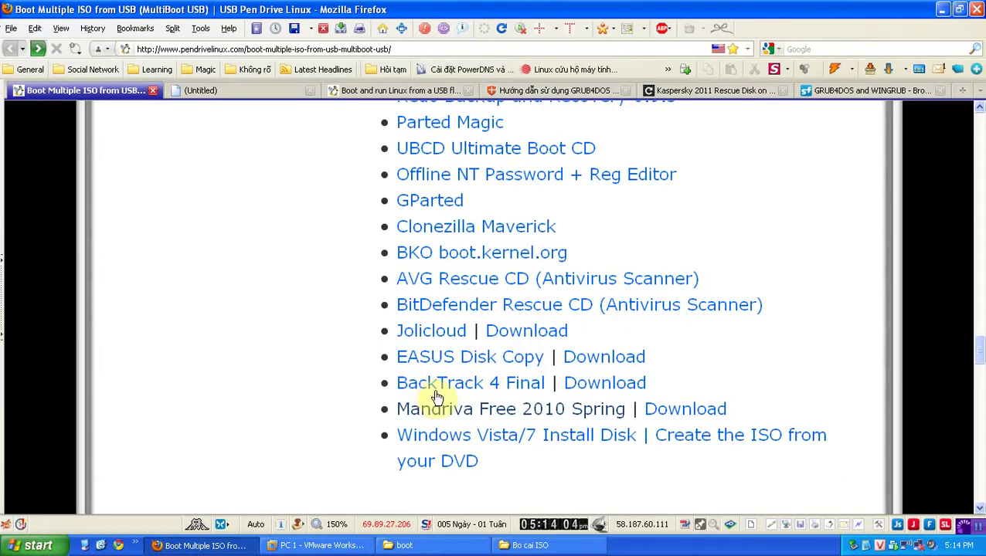
left_click(430, 284)
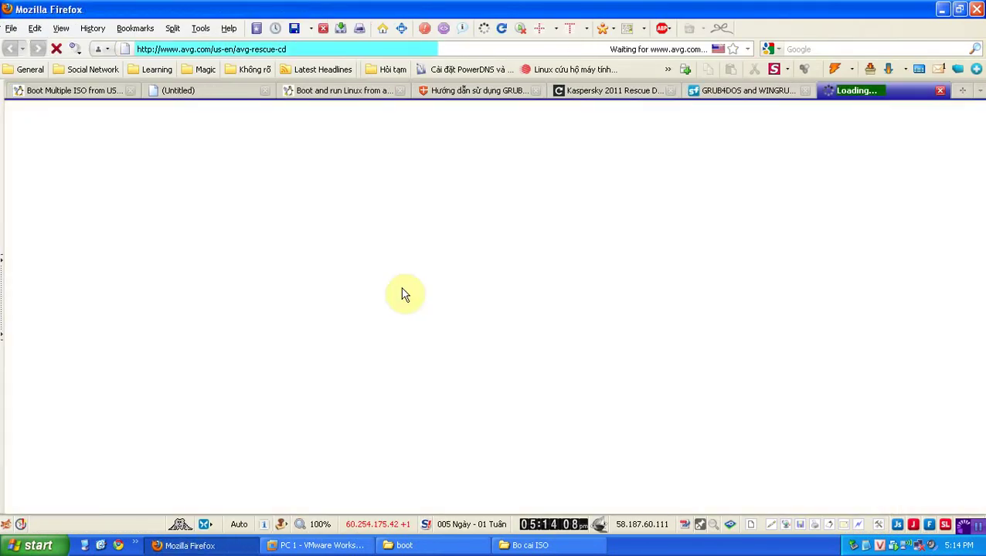
scroll(395, 313, "down", 5)
scroll(393, 315, "up", 5)
left_click(278, 399)
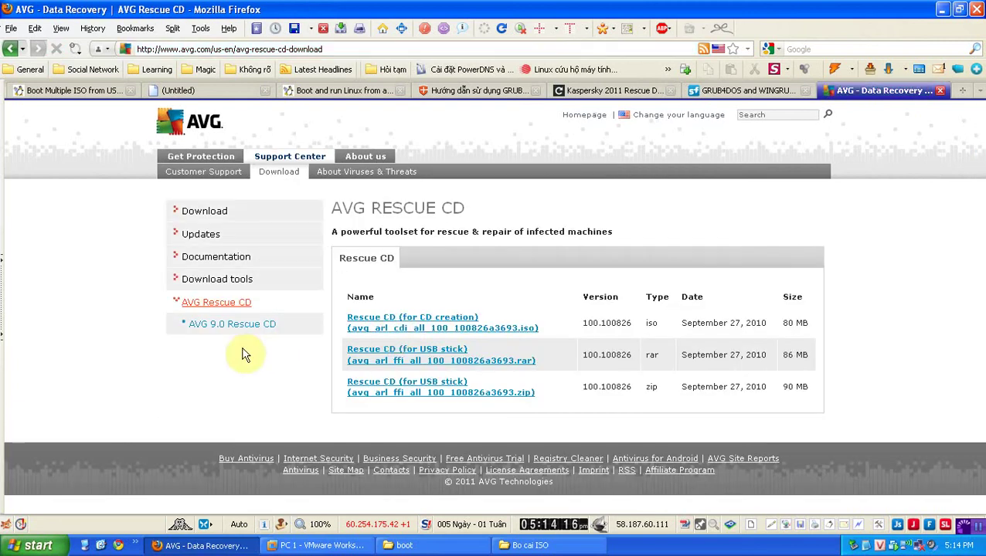
Request the Rescue CD (for CD creation) ISO download and return to the virtual machine in VMware Workstation.
left_click(412, 330)
left_click(386, 327)
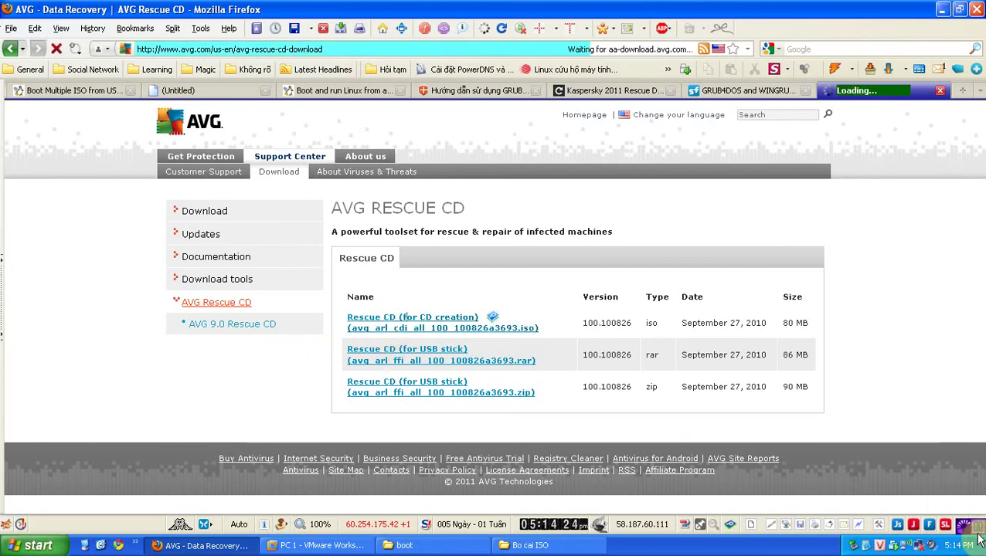
left_click(775, 421)
left_click(942, 9)
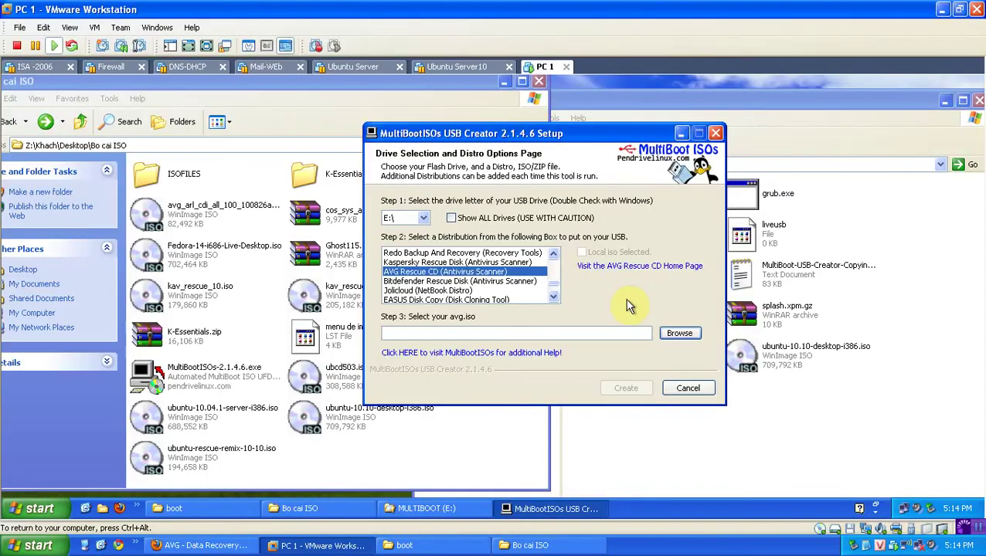
Reselect AVG Rescue CD as the distribution and rename the long-named AVG image in the Bo cai ISO folder to avg.iso.
left_click(479, 272)
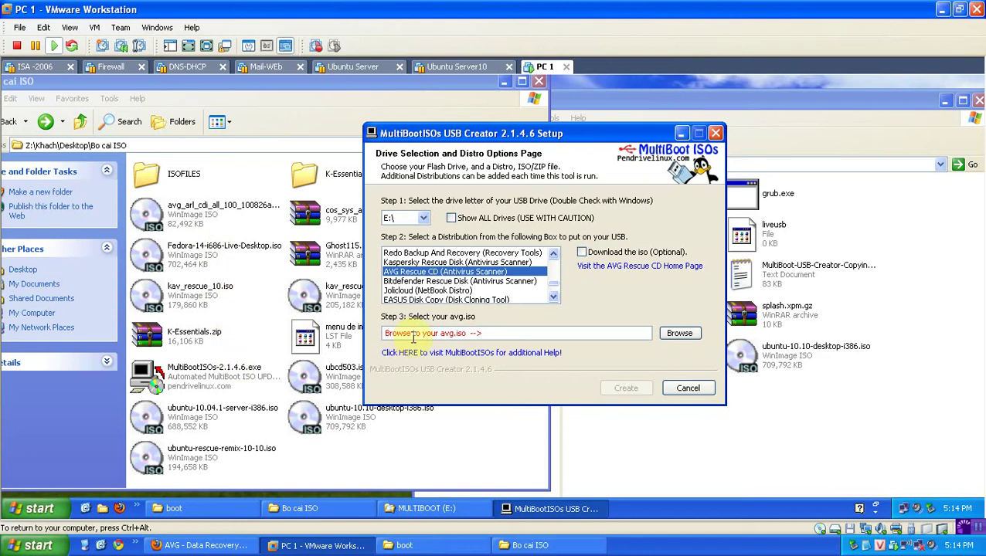
left_click(268, 311)
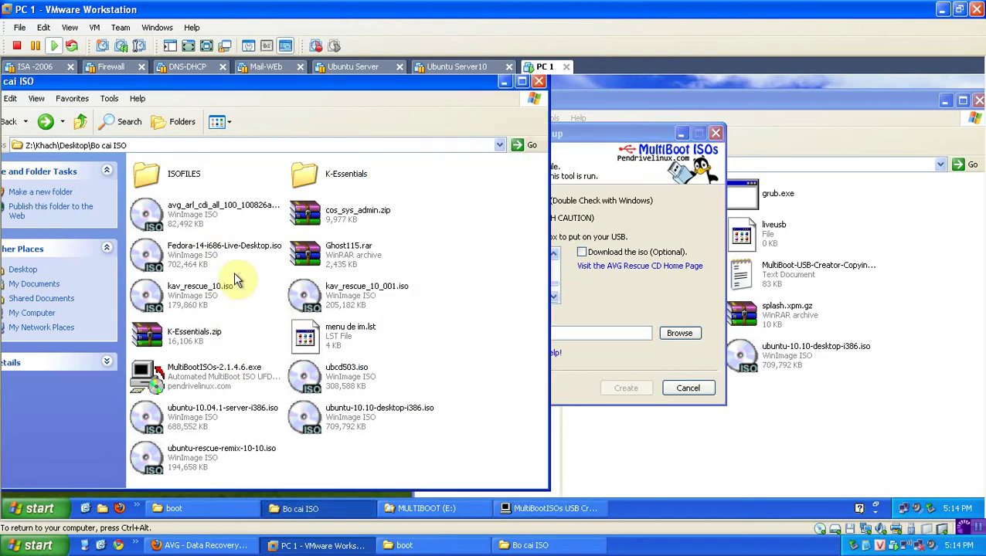
left_click(267, 216)
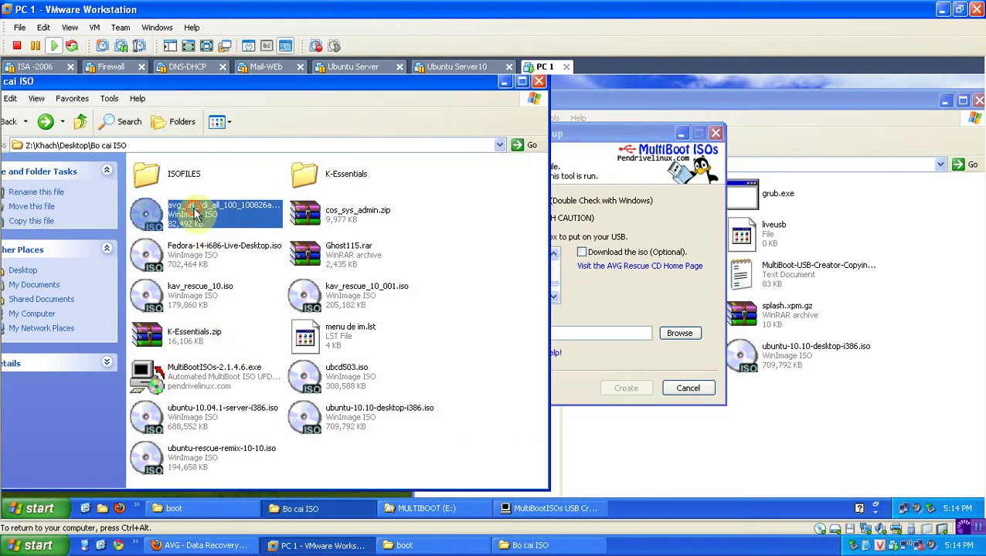
key("F2")
key("End")
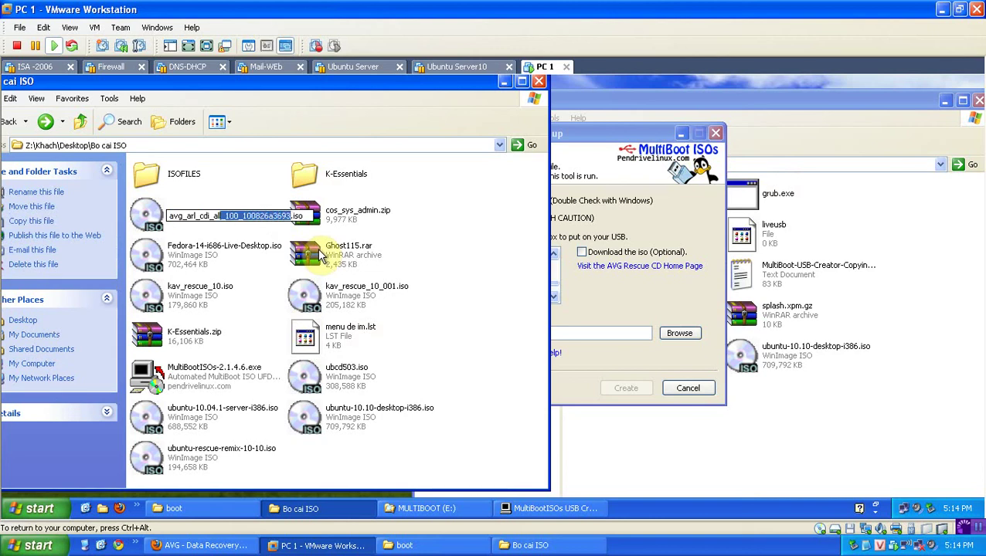
key("Delete")
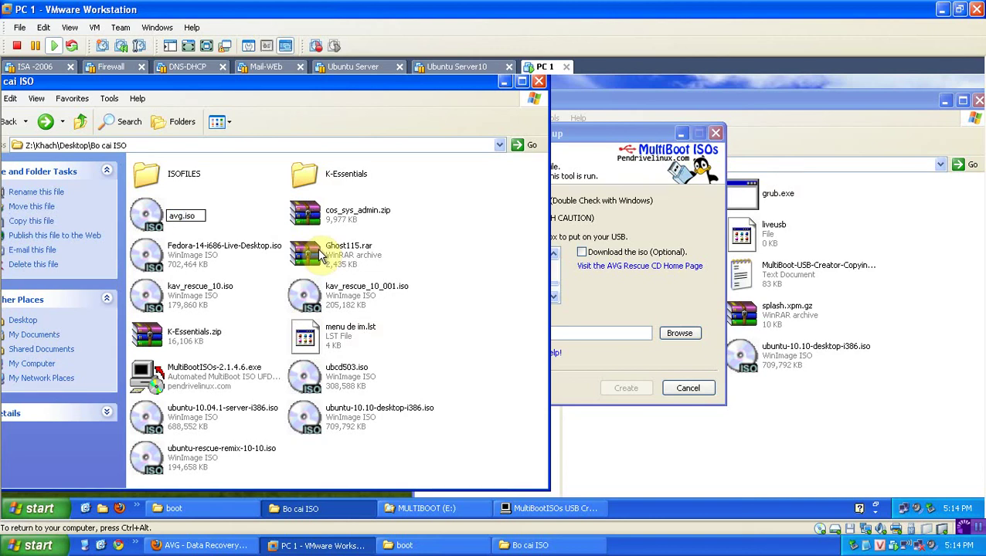
key("Return")
Choose avg.iso from the Bo cai ISO folder as the source image for the AVG Rescue CD.
left_click(649, 307)
left_click(679, 333)
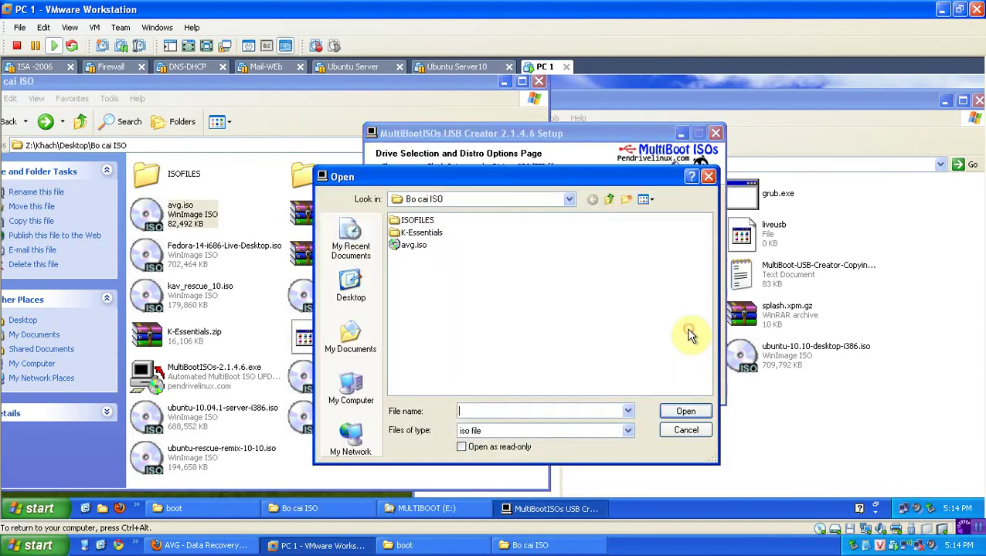
key("a")
left_click(684, 411)
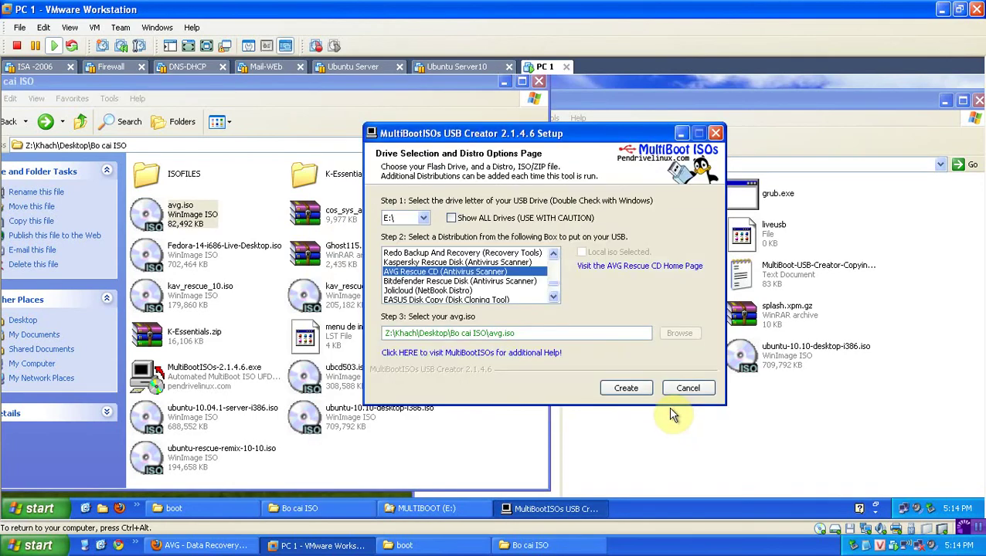
Start creating the AVG Rescue CD entry and confirm E: as the USB device.
left_click(626, 389)
left_click(476, 352)
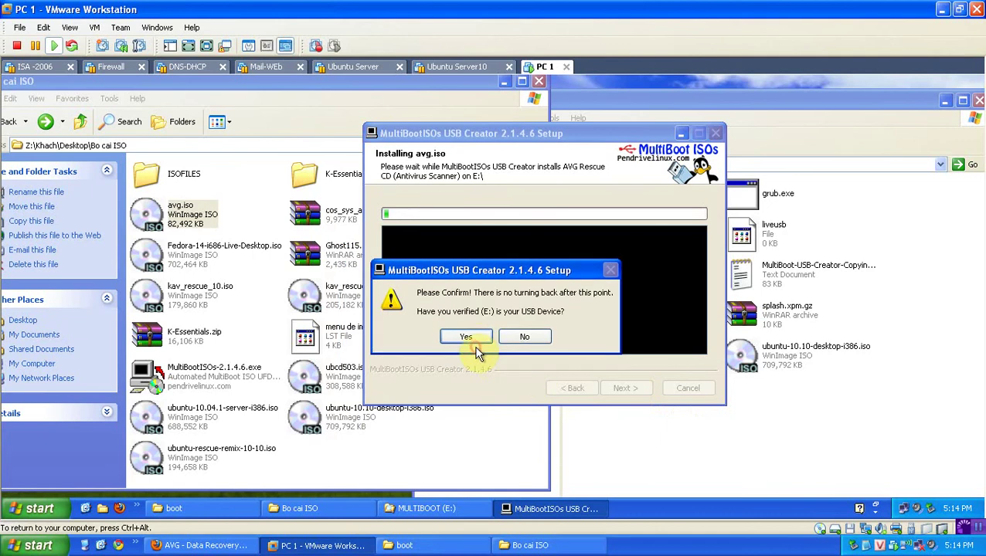
left_click(471, 338)
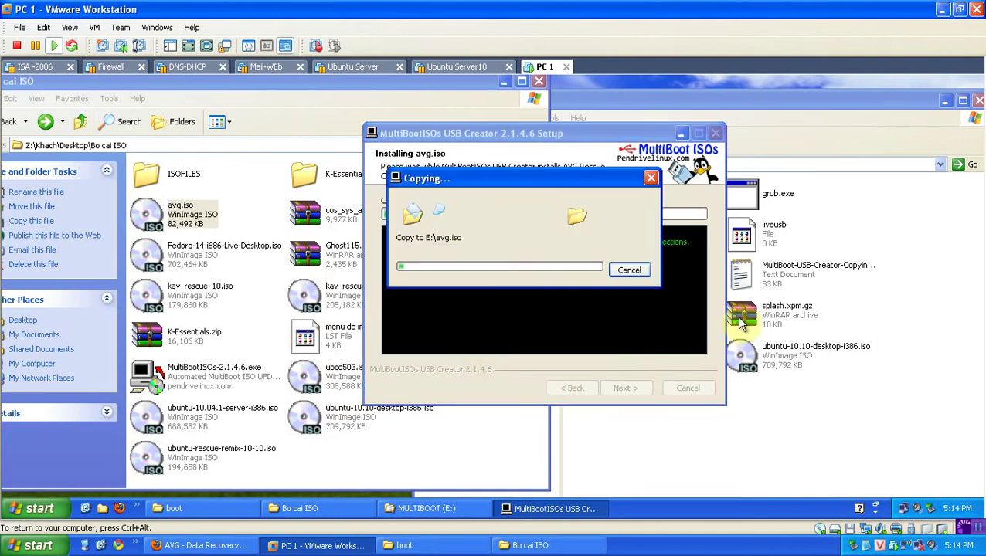
Check the MULTIBOOT (E:) folder during the copy and select the copied avg.iso.
left_click(890, 270)
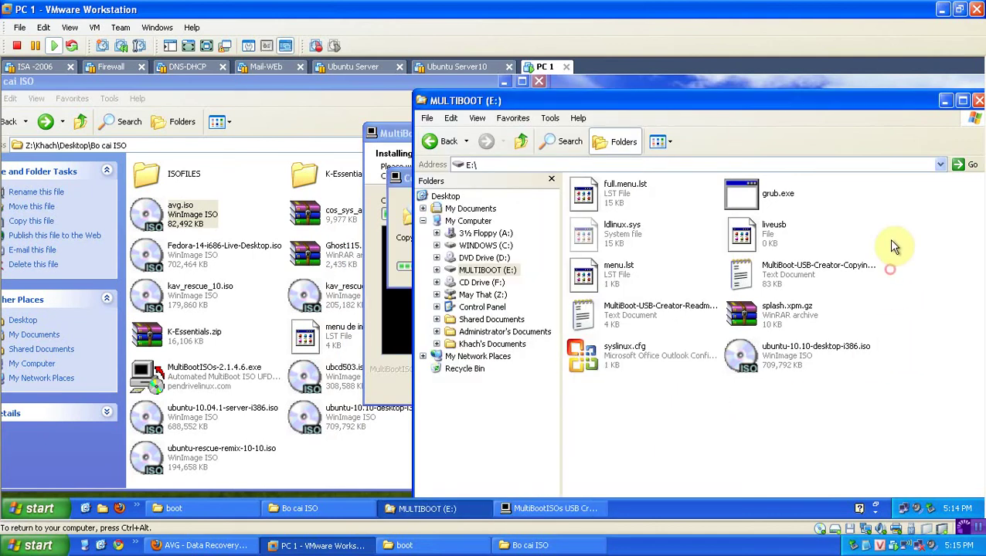
left_click(759, 354)
left_click(616, 285)
left_click(680, 421)
key("ctrl+alt")
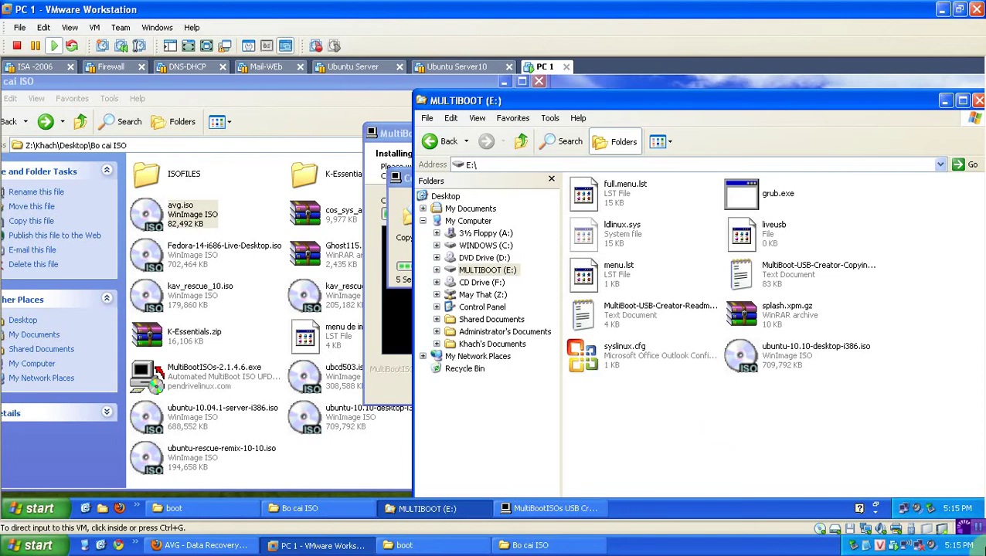
left_click(703, 456)
left_click(595, 396)
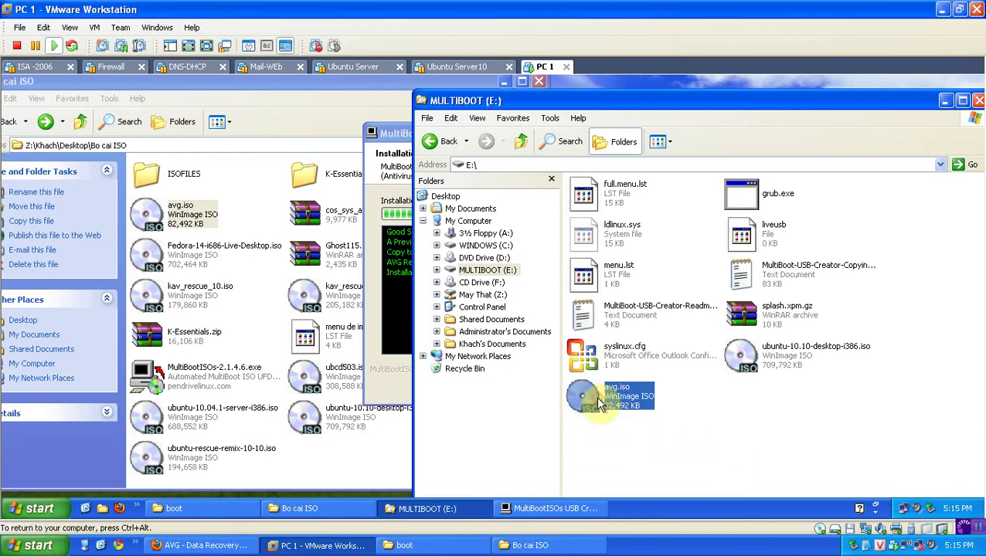
Open menu.lst from the MULTIBOOT (E:) drive in Notepad2 and enlarge its window.
left_click(815, 473)
key("ctrl+alt")
left_click(828, 418)
left_click_drag(618, 272, 421, 305)
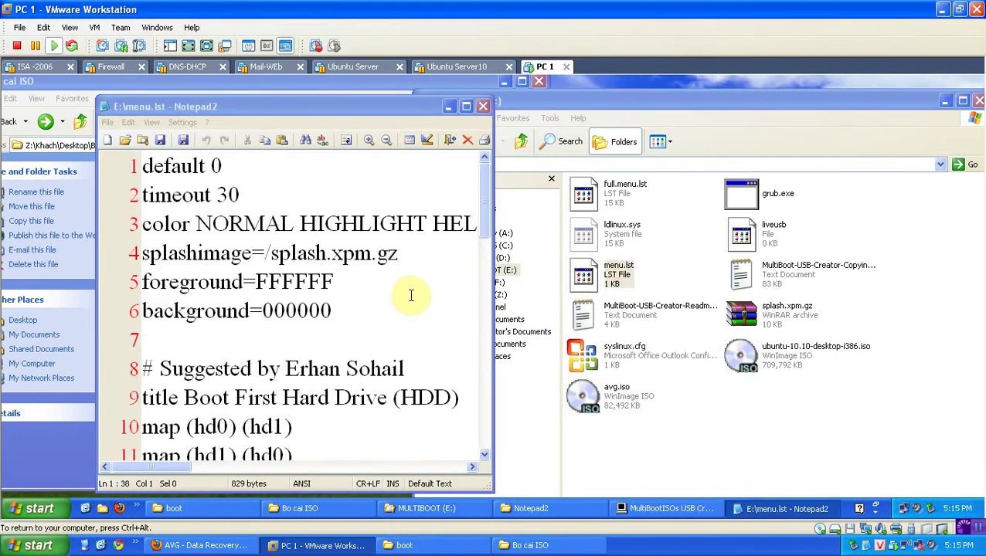
left_click(466, 106)
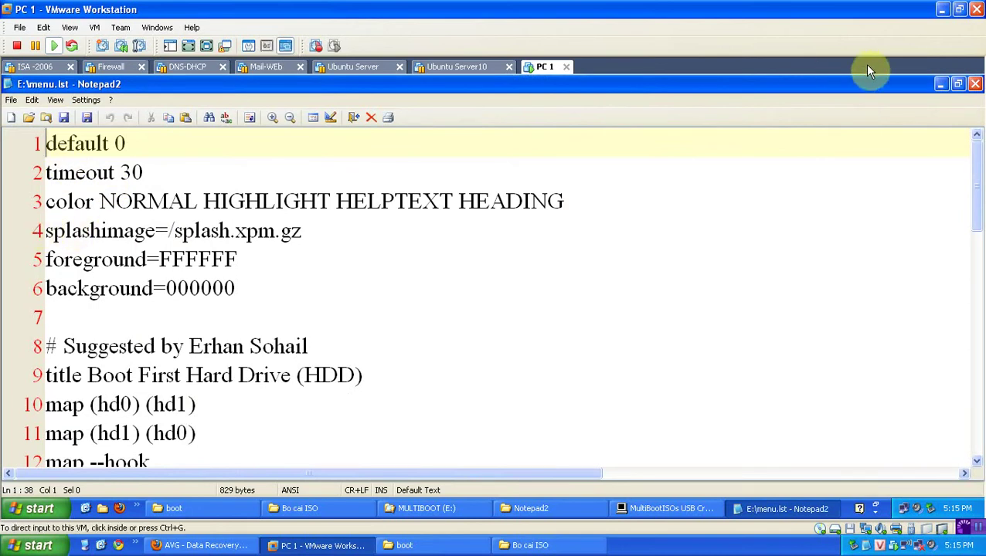
Reduce the text size of menu.lst in Notepad2 and place its restored window beside the drive's file list.
left_click(291, 115)
left_click(291, 116)
left_click(291, 116)
left_click(291, 116)
left_click(958, 83)
left_click_drag(330, 106, 284, 101)
left_click_drag(448, 281, 494, 281)
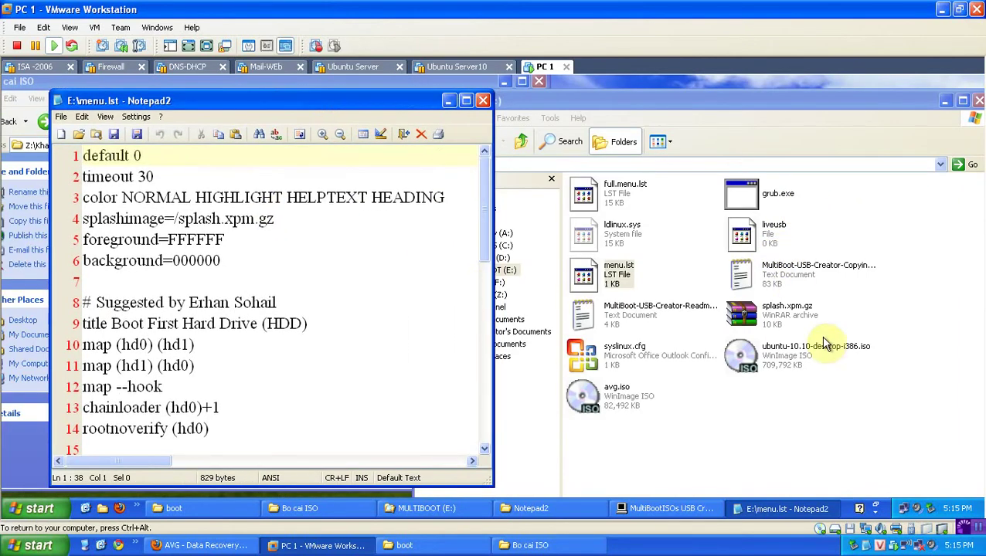
Review the splash image, colour, hard drive boot, restart and shutdown entries in menu.lst.
left_click(172, 263)
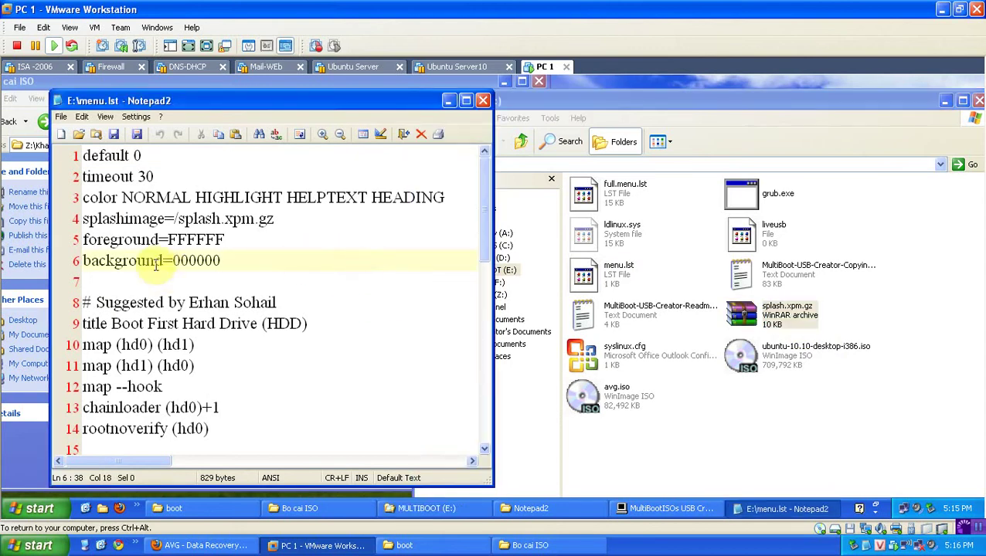
left_click(447, 408)
left_click_drag(114, 324, 297, 325)
left_click(252, 358)
scroll(315, 365, "down", 3)
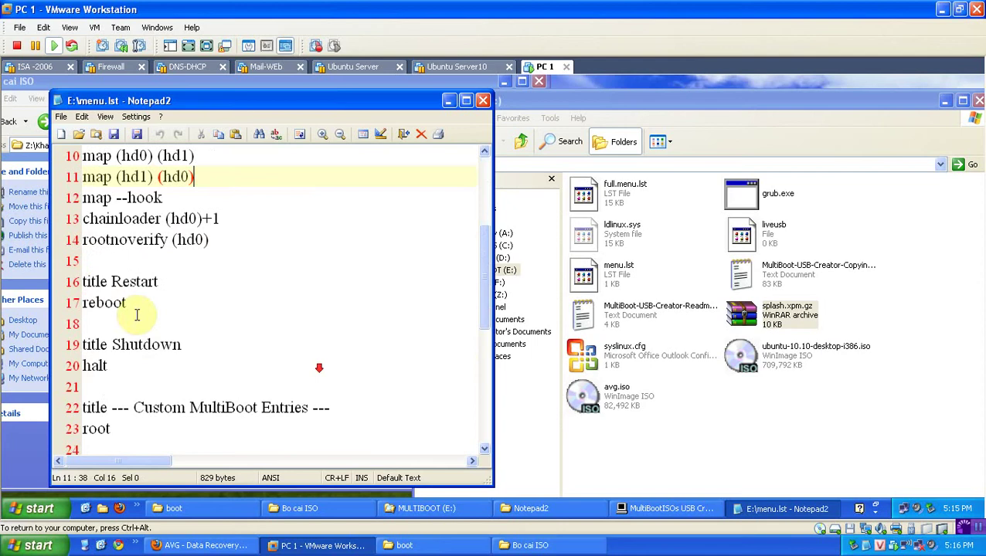
scroll(197, 359, "down", 2)
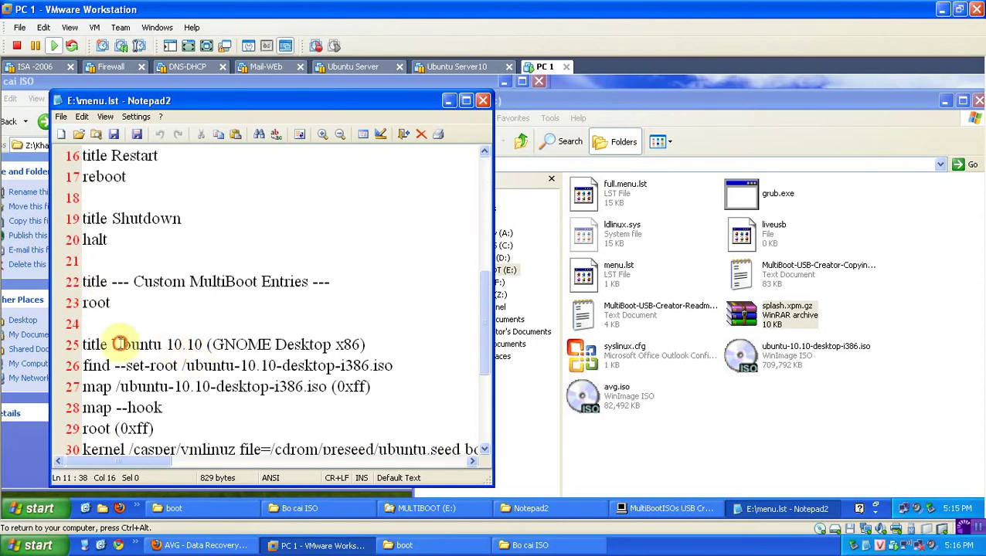
Compare the Ubuntu 10.10 and AVG Rescue CD entries in menu.lst with the drive's ISO files, then put the editor away.
left_click_drag(195, 366, 336, 367)
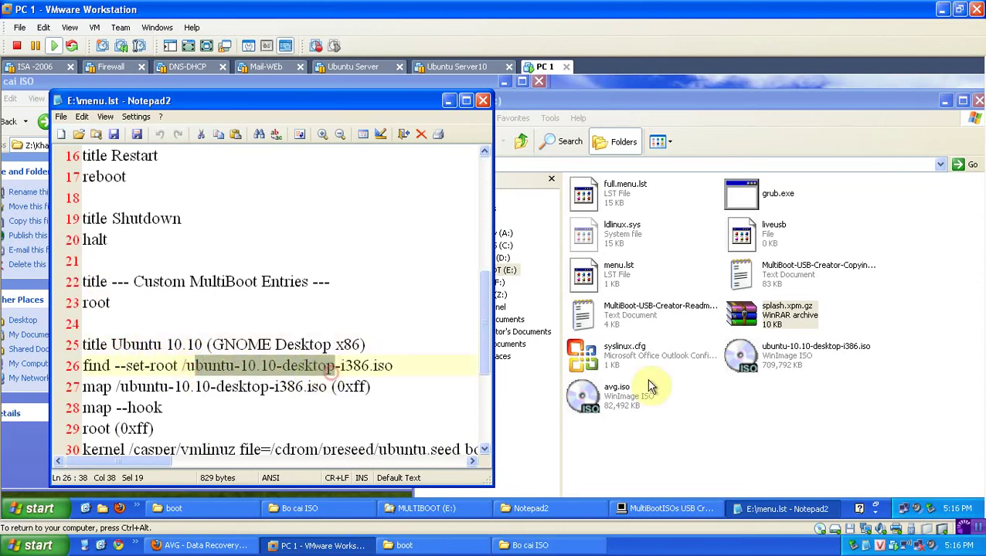
left_click(738, 359)
left_click(326, 307)
scroll(320, 324, "down", 2)
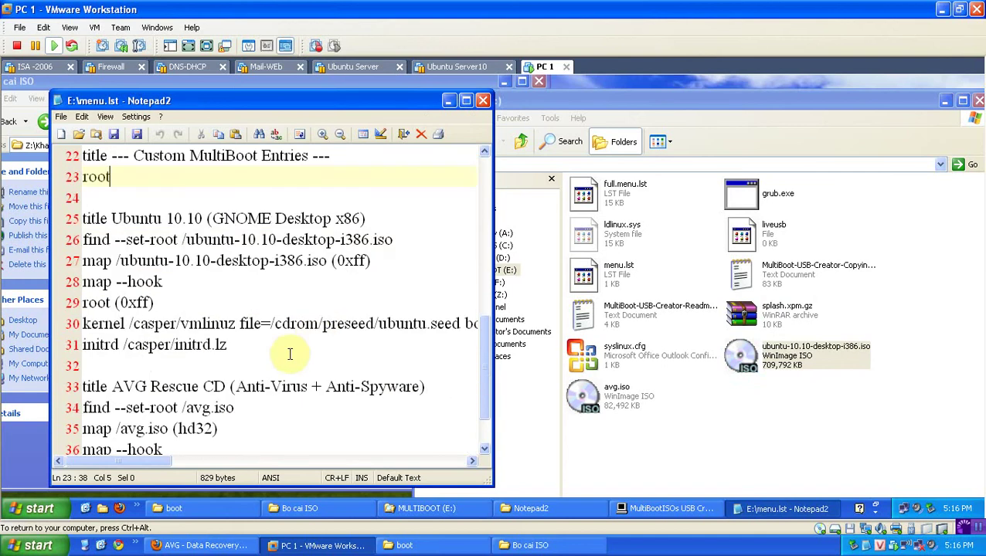
left_click(741, 355)
left_click(322, 302)
scroll(326, 309, "down", 1)
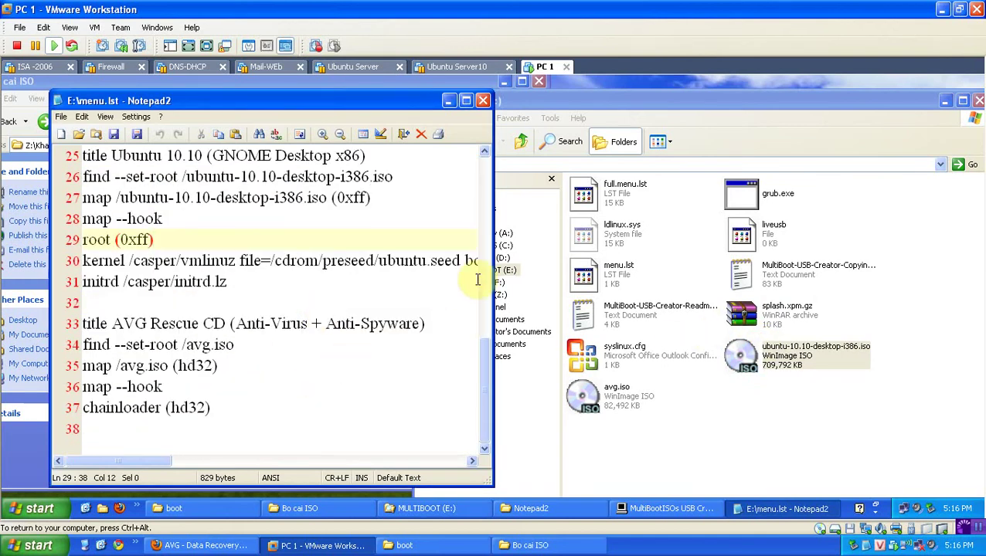
left_click(449, 103)
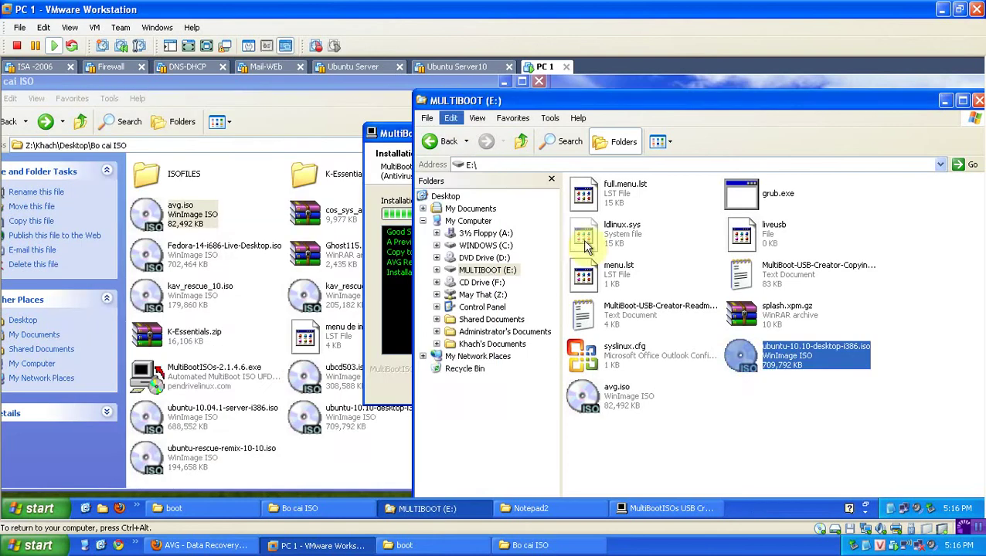
left_click(892, 515)
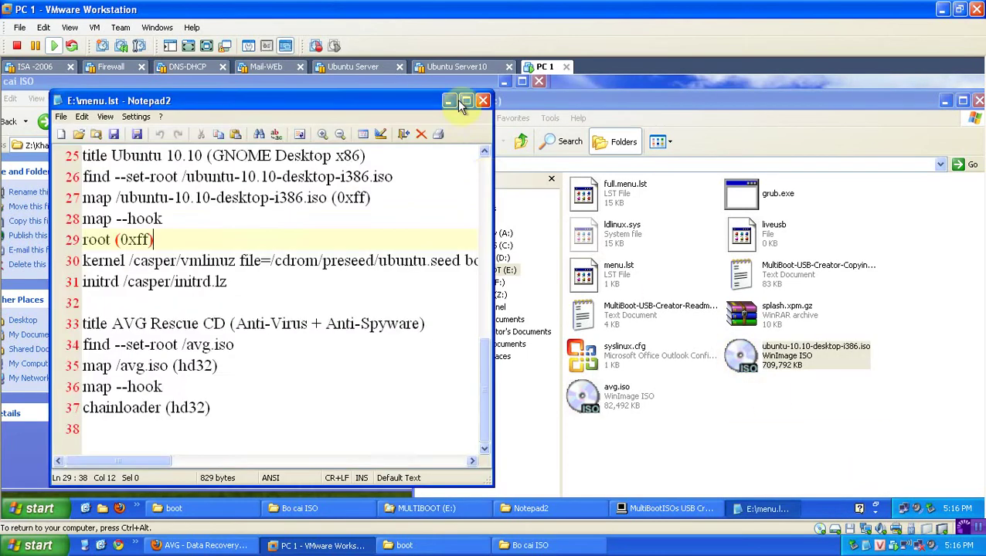
left_click(469, 97)
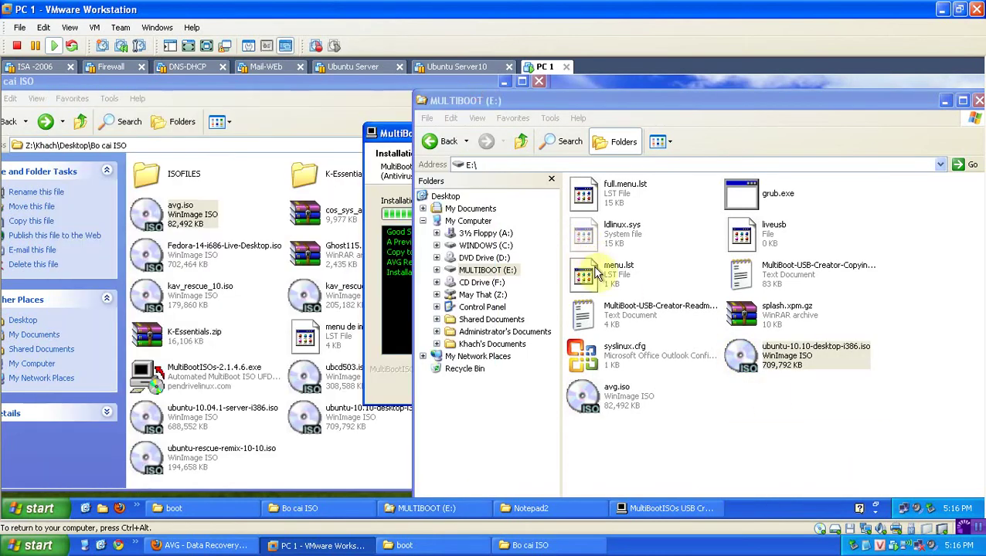
Close the completed AVG installation and choose to add more ISOs/distros.
left_click(390, 133)
left_click(626, 388)
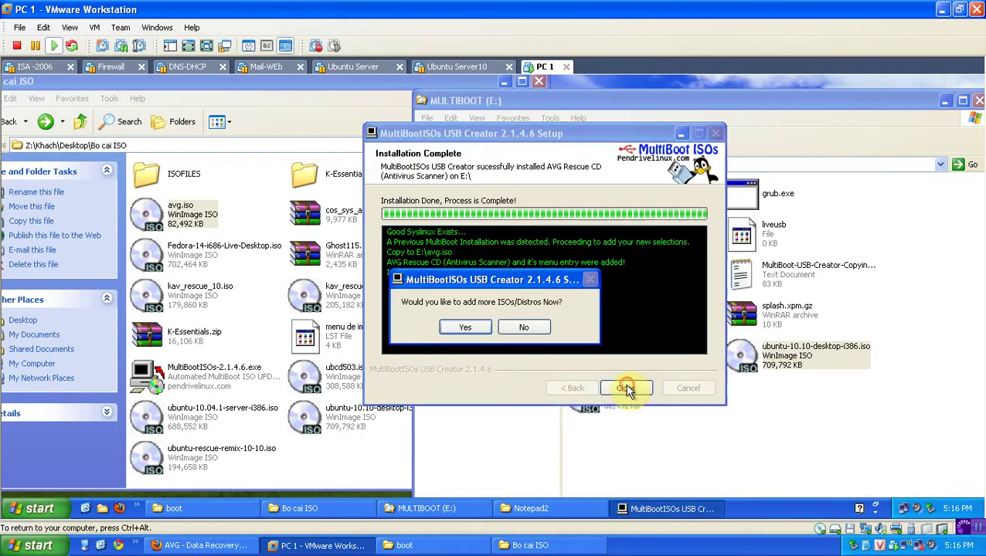
left_click(466, 328)
Select drive E:\ and choose Kaspersky Rescue Disk (Antivirus Scanner) as the distribution to add.
left_click(423, 217)
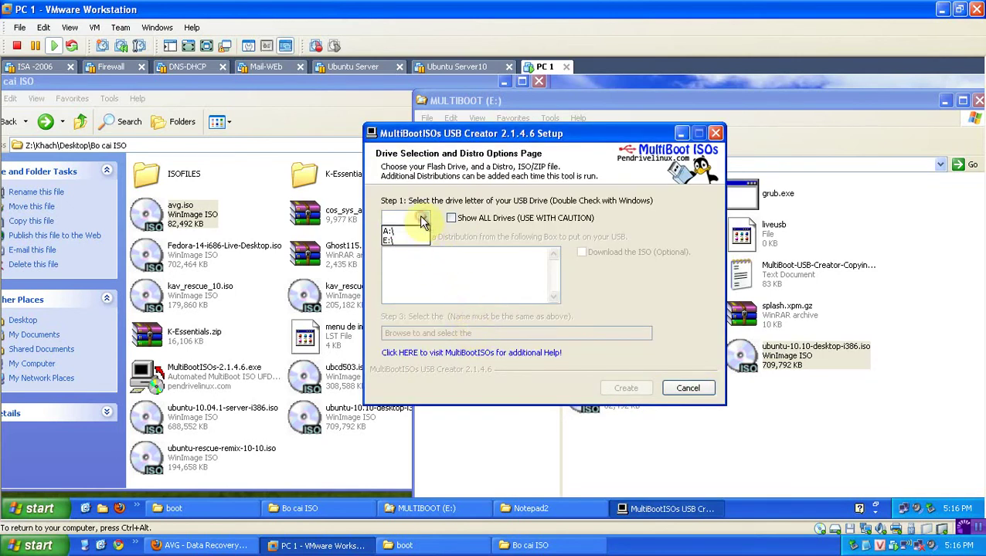
left_click(415, 241)
left_click(498, 280)
scroll(510, 286, "down", 1)
scroll(509, 286, "down", 5)
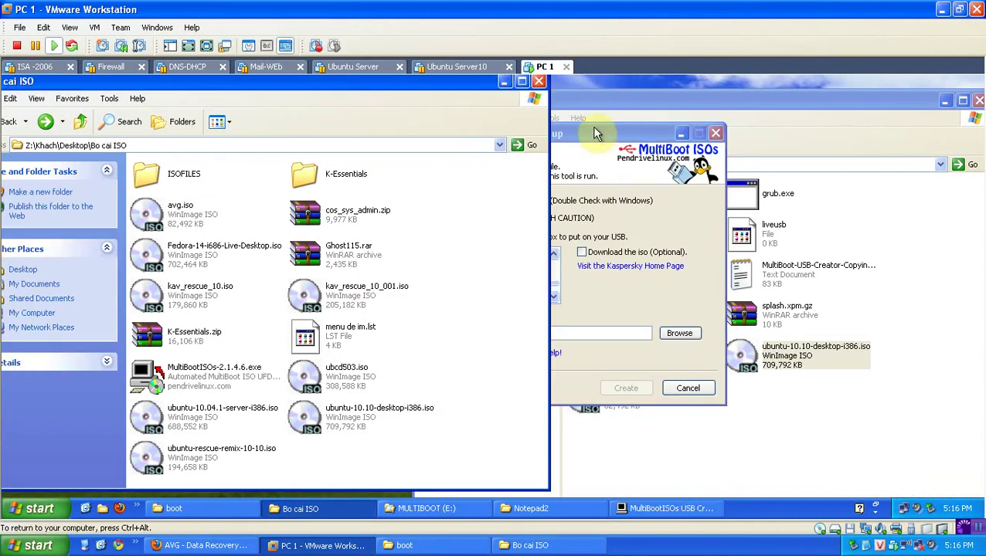
left_click(680, 282)
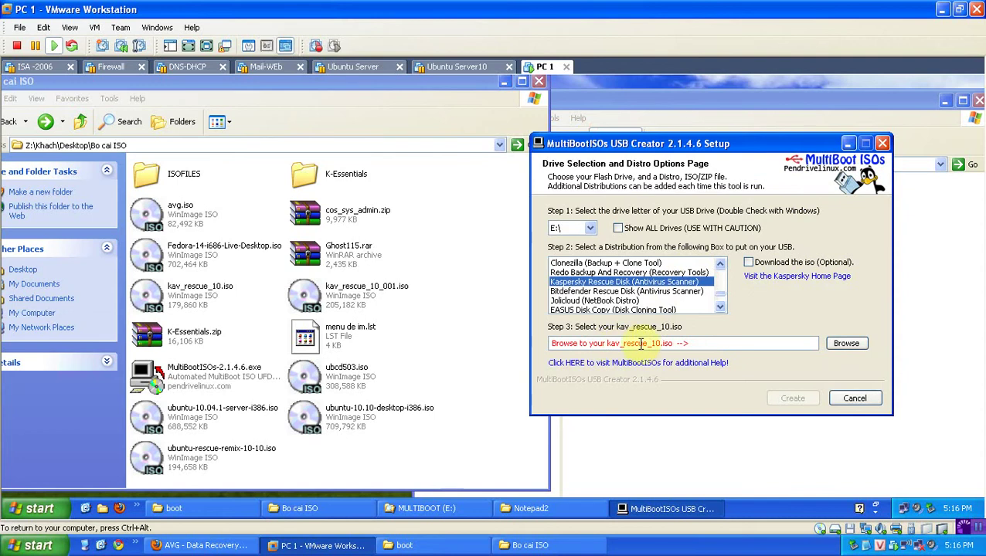
Compare the two kav_rescue images in Bo cai ISO, then switch to Firefox and view the Kaspersky 2011 Rescue Disk tutorial's download instructions.
left_click(187, 297)
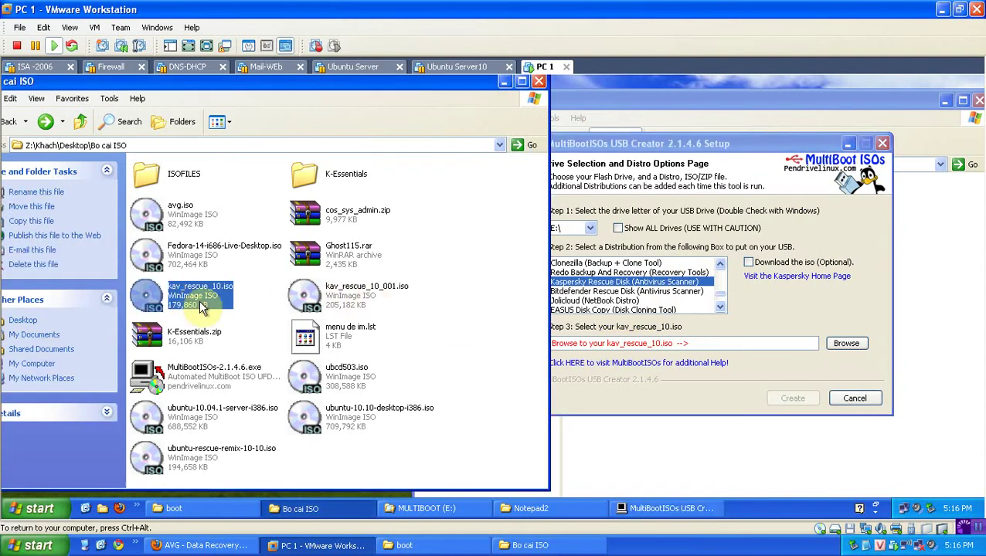
left_click(317, 298)
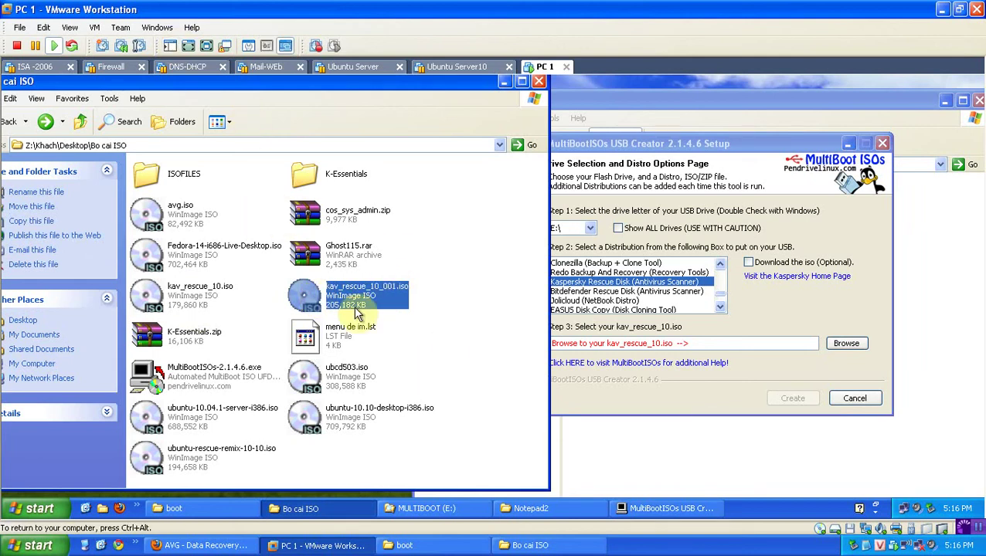
left_click(215, 547)
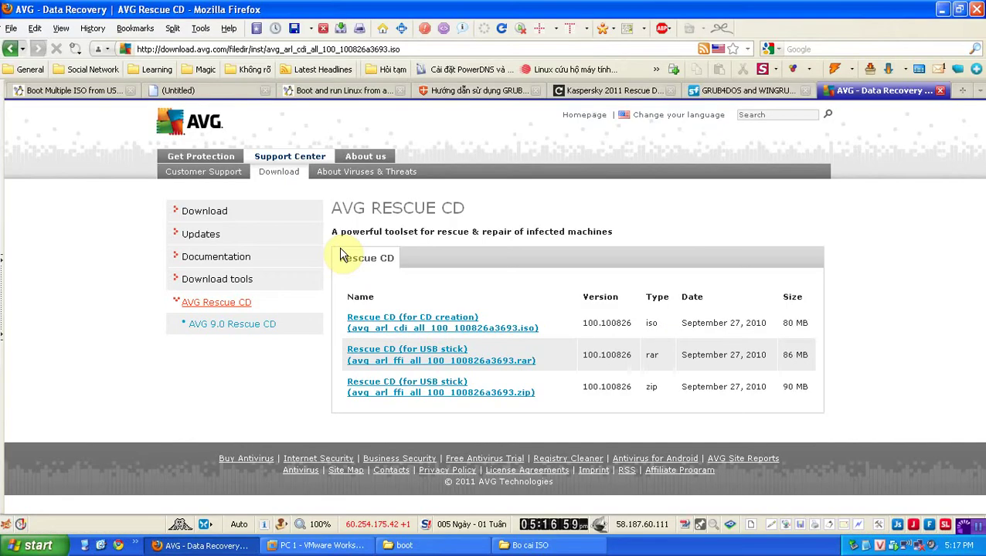
left_click(606, 90)
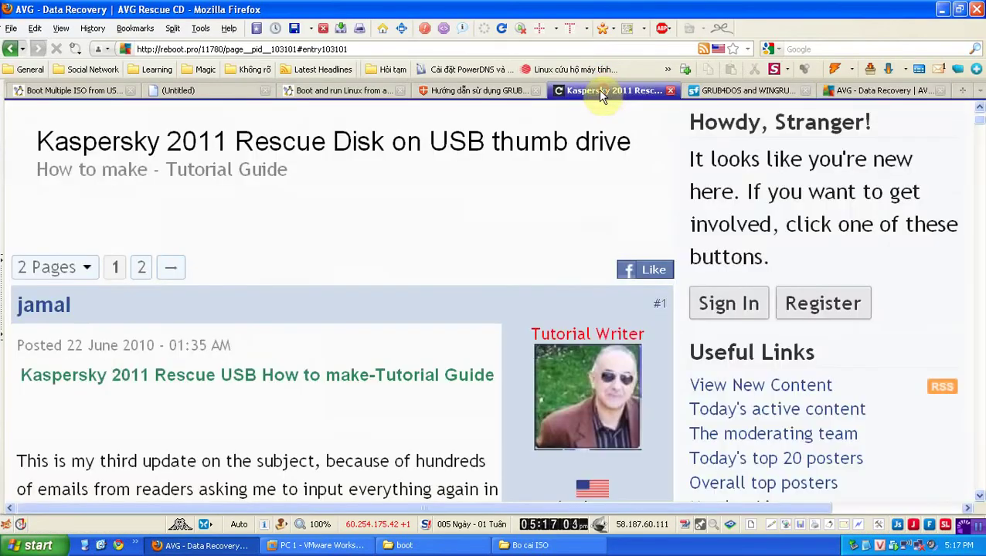
scroll(314, 215, "down", 10)
scroll(310, 225, "down", 6)
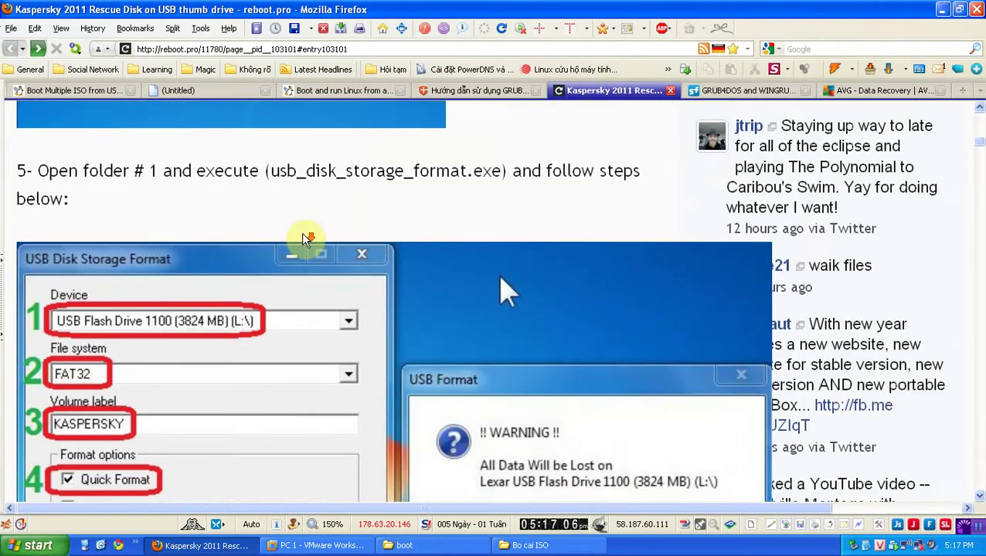
scroll(307, 233, "up", 6)
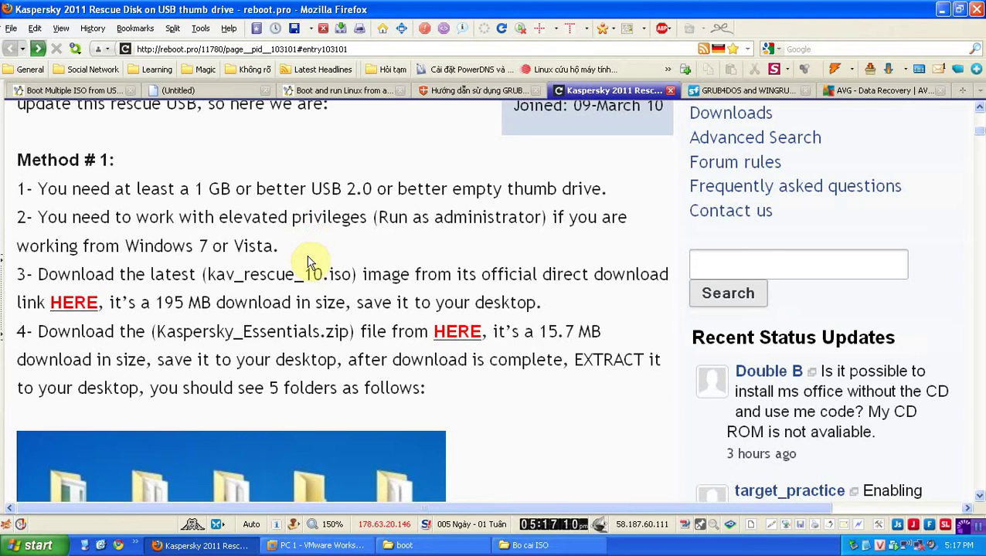
Read the tutorial's USB formatting and virus definition update steps through creation of the new ISO, then minimize Firefox.
scroll(308, 260, "down", 8)
left_click(309, 261)
left_click(309, 261)
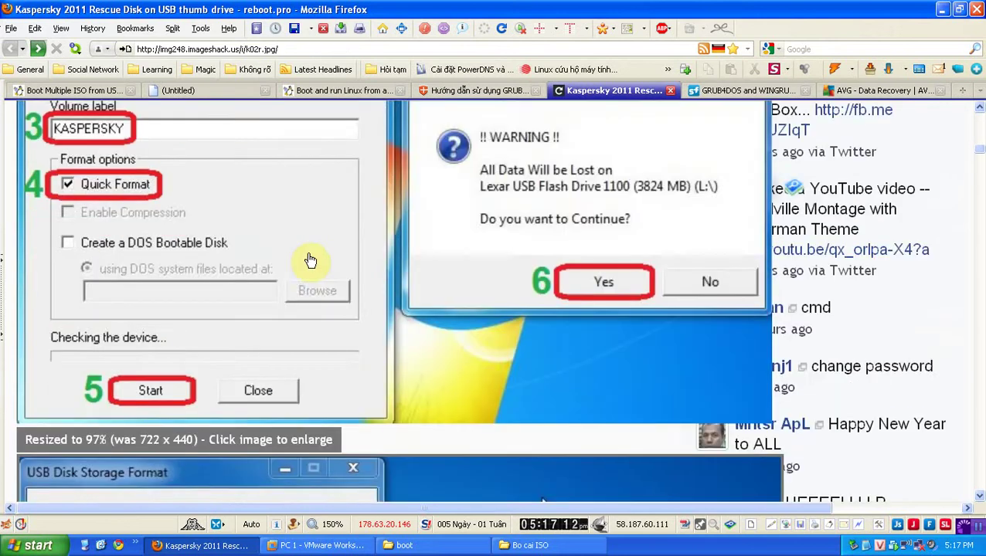
scroll(309, 259, "down", 10)
left_click(308, 257)
left_click(307, 257)
scroll(309, 259, "down", 10)
left_click(309, 261)
left_click(309, 260)
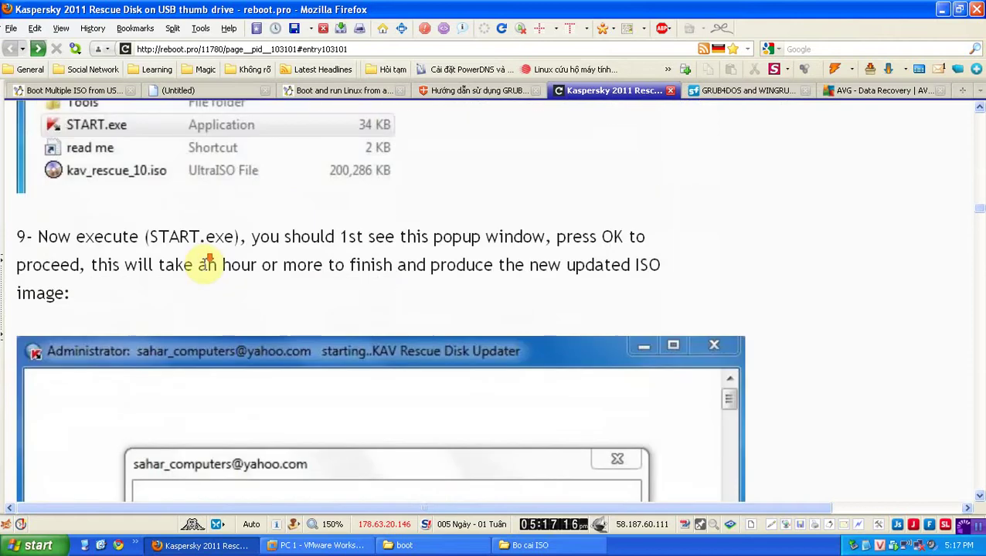
scroll(204, 262, "down", 2)
left_click(218, 283)
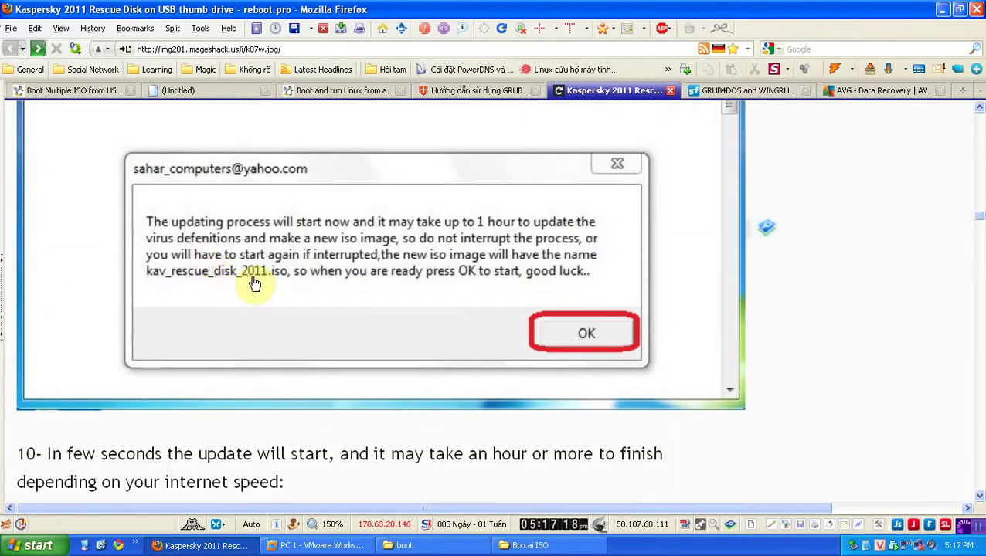
scroll(265, 283, "down", 5)
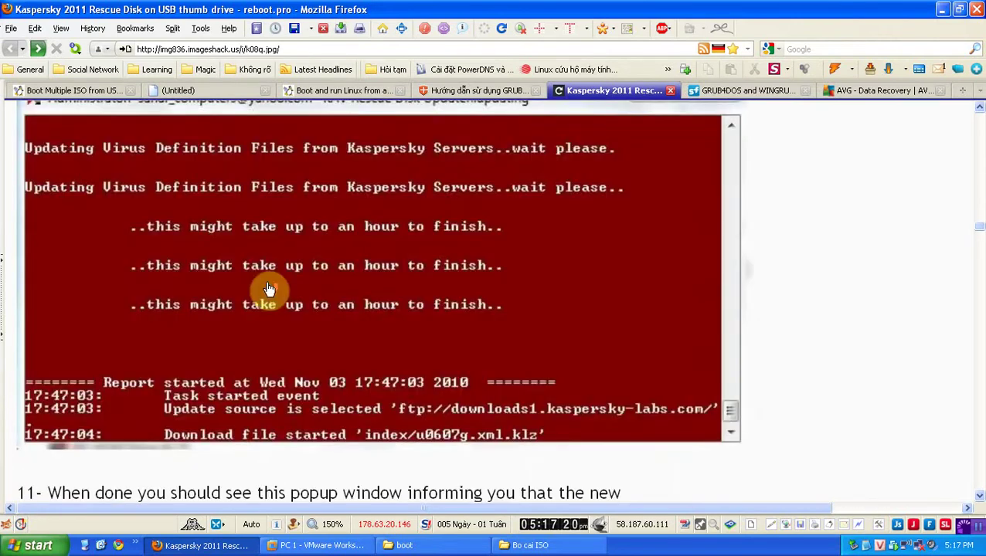
scroll(267, 289, "down", 5)
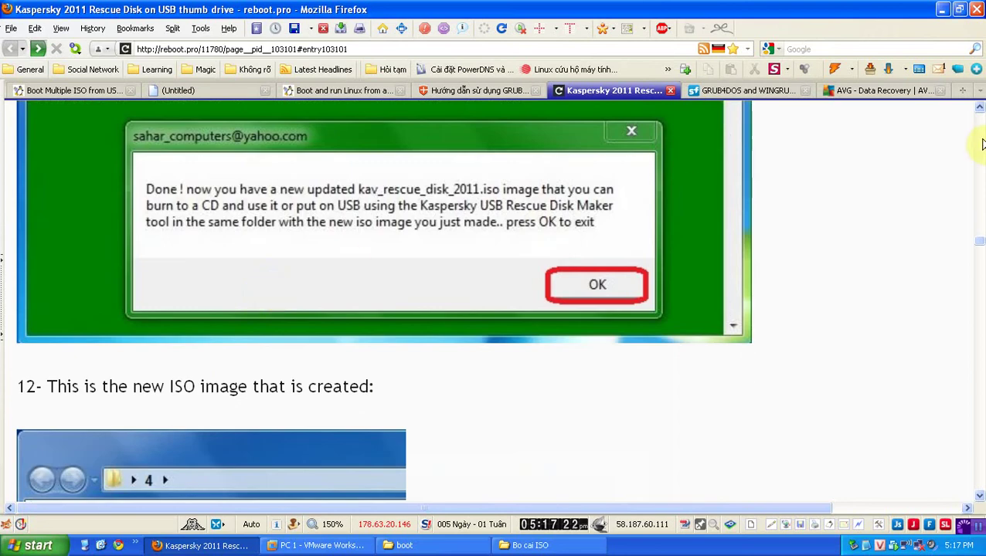
left_click(942, 9)
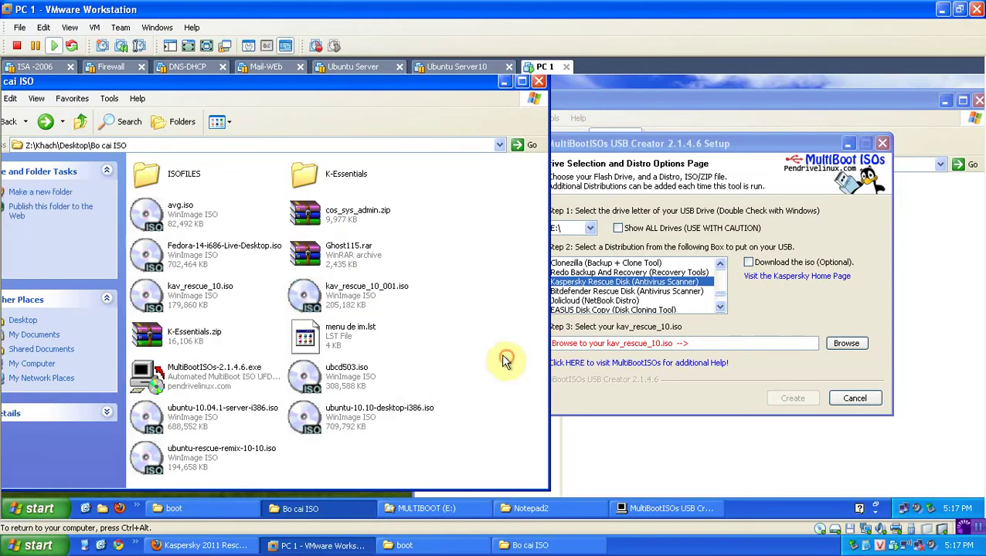
Rename kav_rescue_10.iso in the Bo cai ISO folder as wwwkav_rescue_10.iso.
left_click(199, 287)
key("F2")
key("Home")
type("www.")
key("Return")
Rename kav_rescue_10_001.iso in the Bo cai ISO folder as kav_rescue_10_.iso.
key("Right")
key("F2")
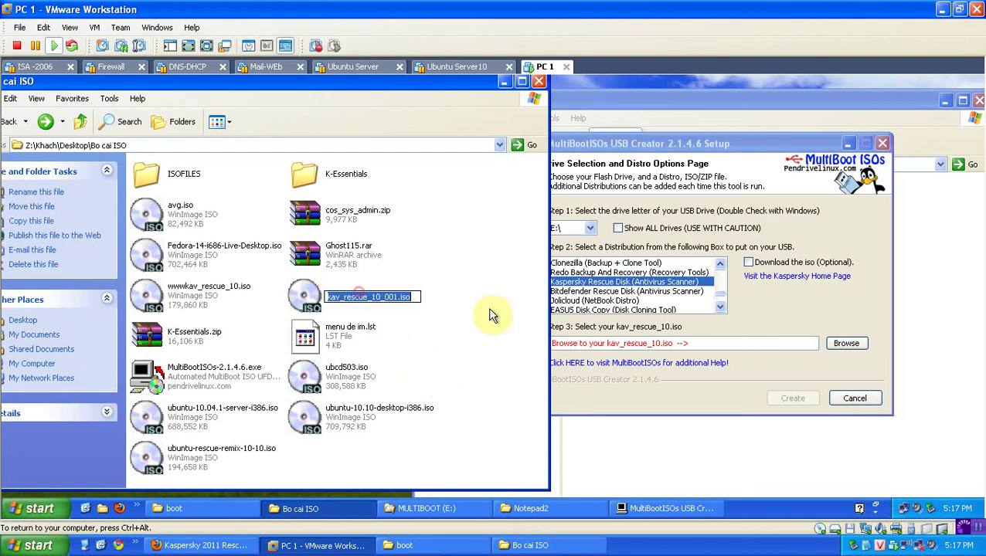
key("Left")
key("Left")
key("Left")
key("Left")
key("Left")
key("Left")
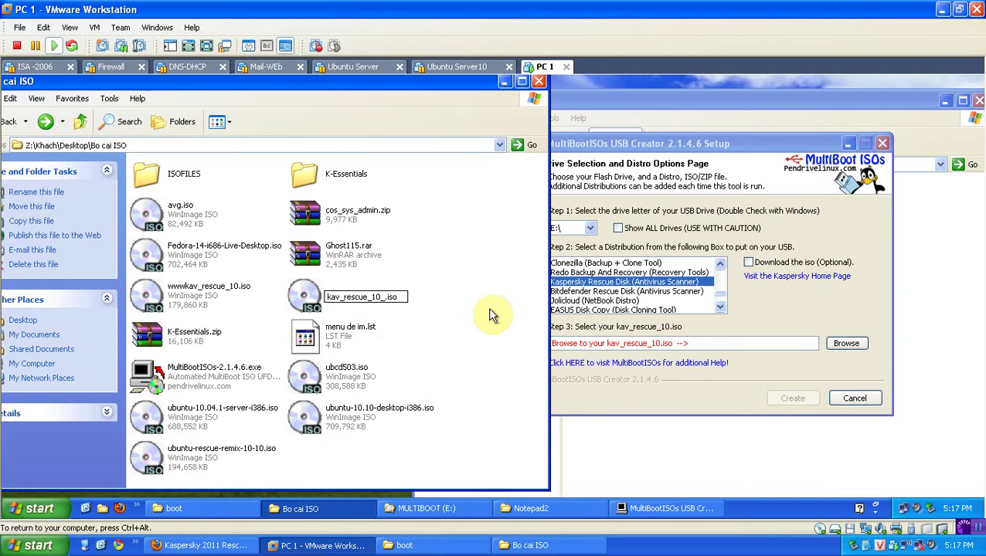
left_click(488, 307)
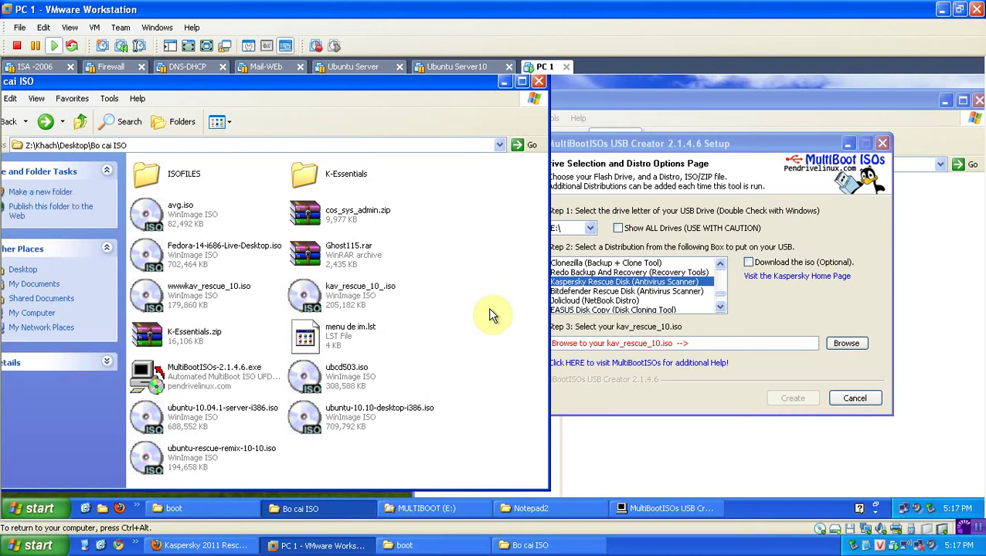
Try to browse for the Kaspersky source image in the Bo cai ISO folder.
left_click_drag(410, 83, 395, 81)
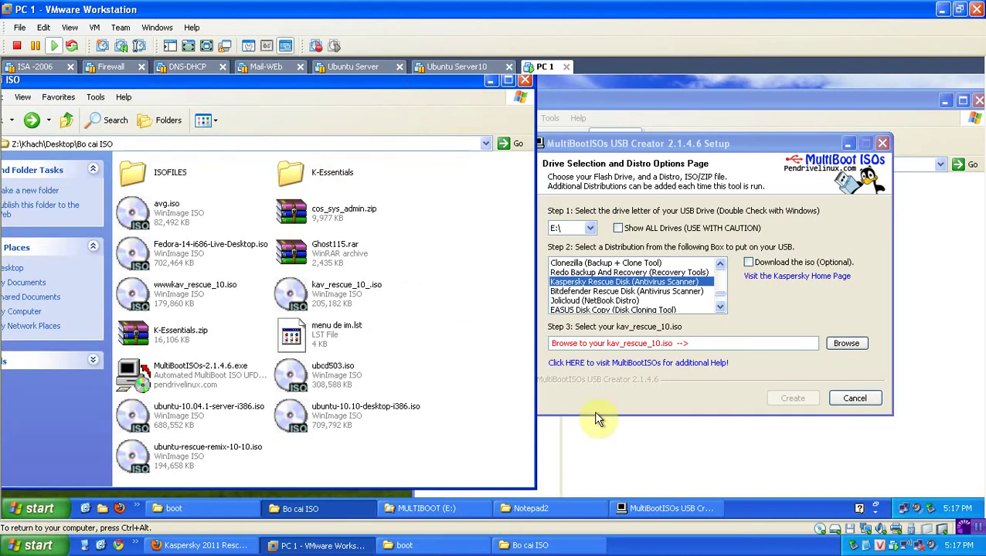
left_click(846, 343)
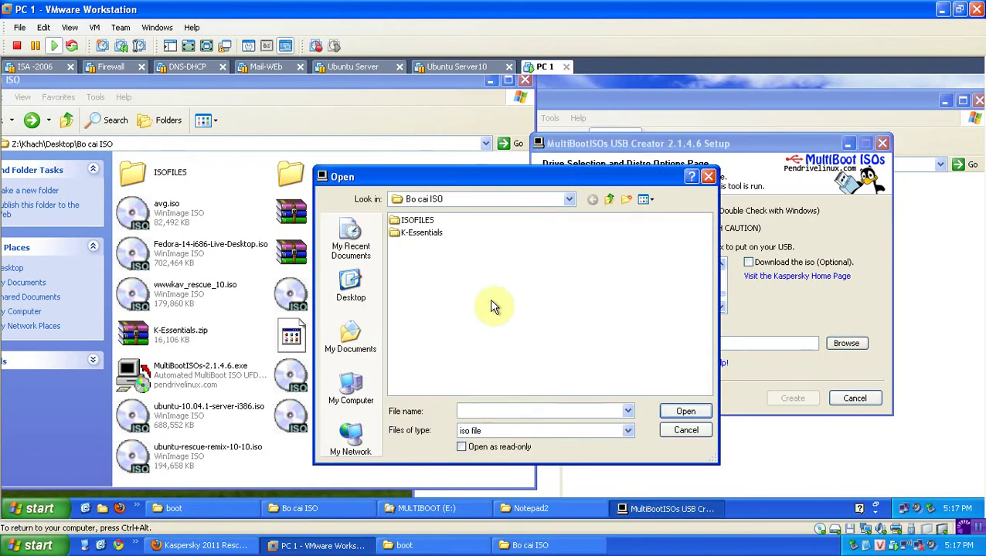
left_click(686, 433)
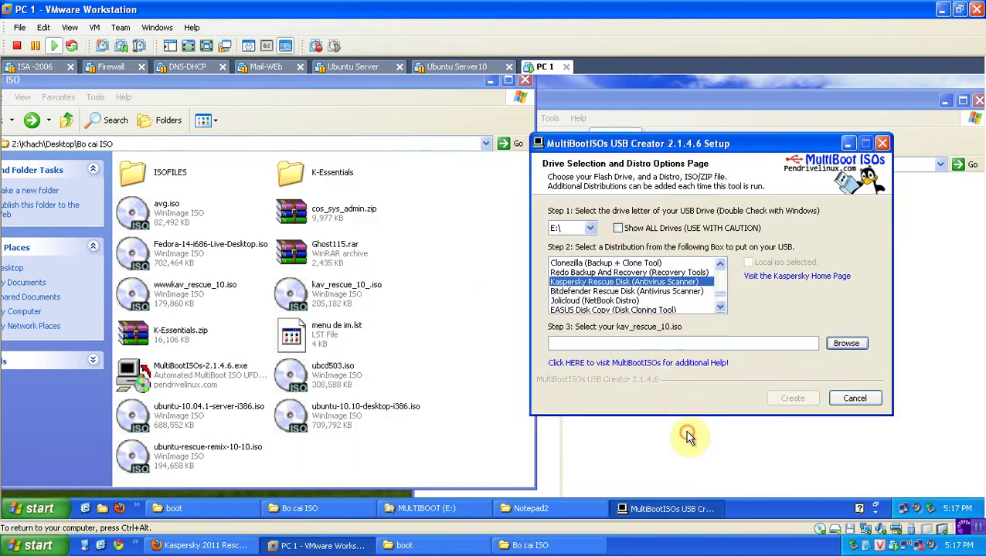
Rename kav_rescue_10_.iso in the Bo cai ISO folder as kav_rescue_10.iso.
left_click(400, 346)
left_click(326, 296)
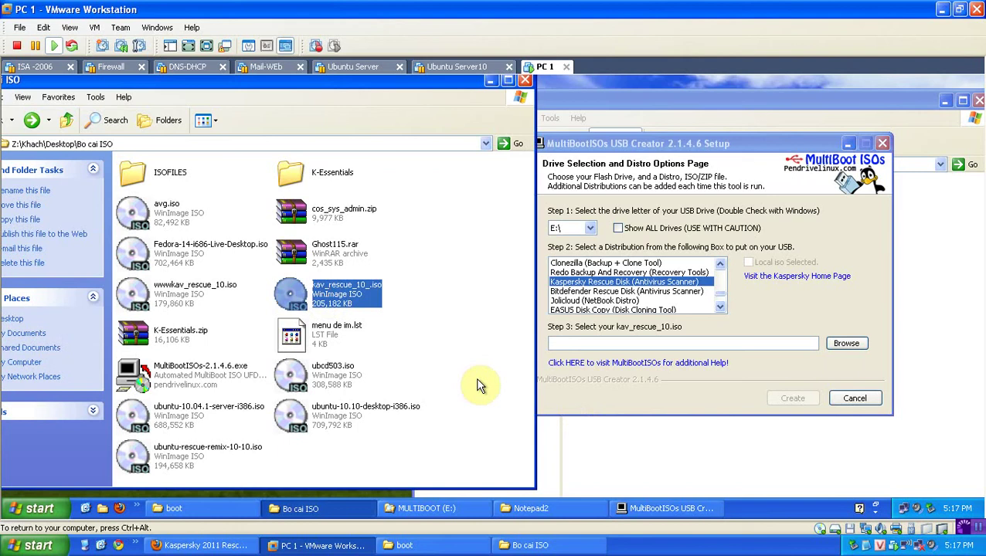
key("F2")
key("Delete")
key("Return")
Choose kav_rescue_10.iso from the Bo cai ISO folder as the Kaspersky source image and start creating it on drive E:.
left_click(845, 345)
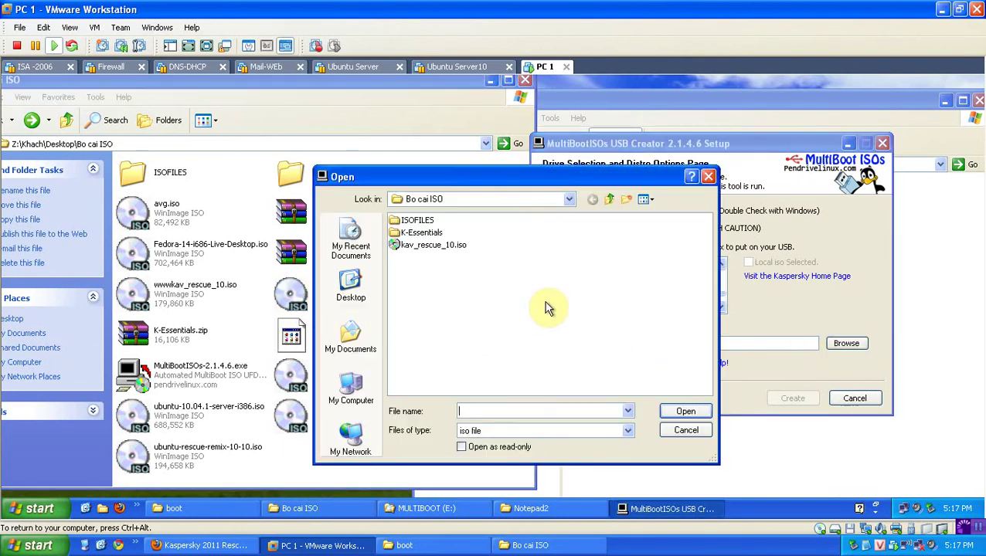
left_click(439, 245)
left_click(676, 412)
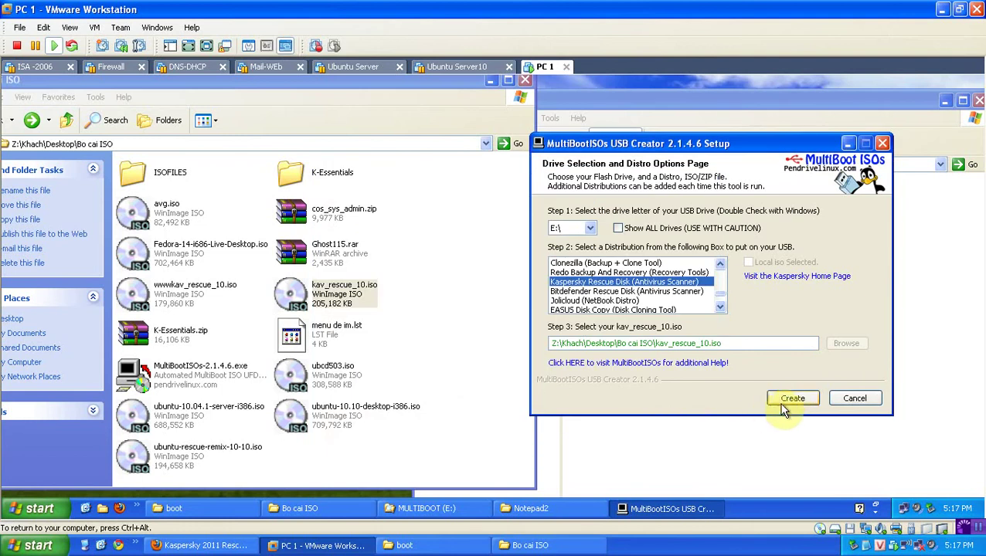
left_click(792, 402)
left_click(471, 349)
left_click(469, 337)
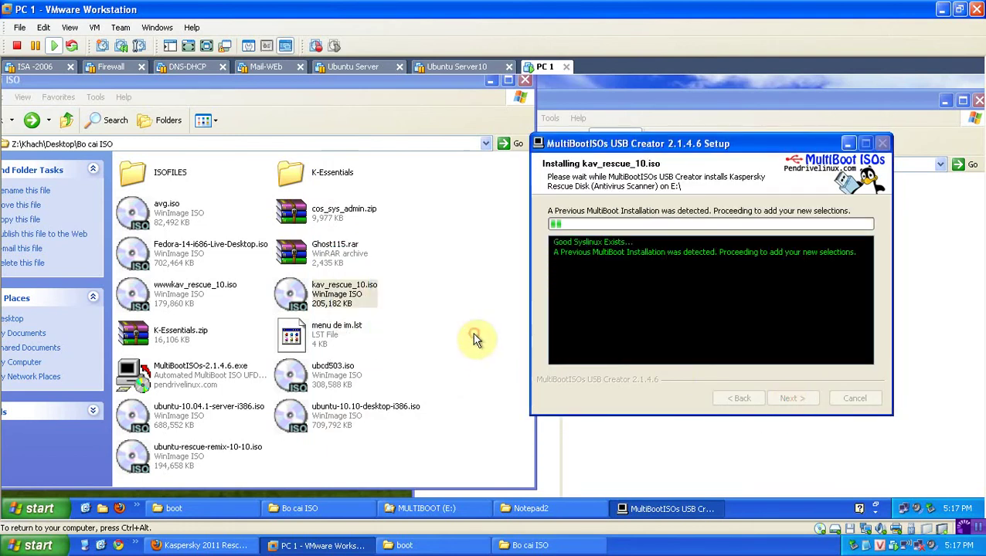
Check drive E: during the installation, then finish the setup without adding more ISOs and close the creator.
left_click(846, 469)
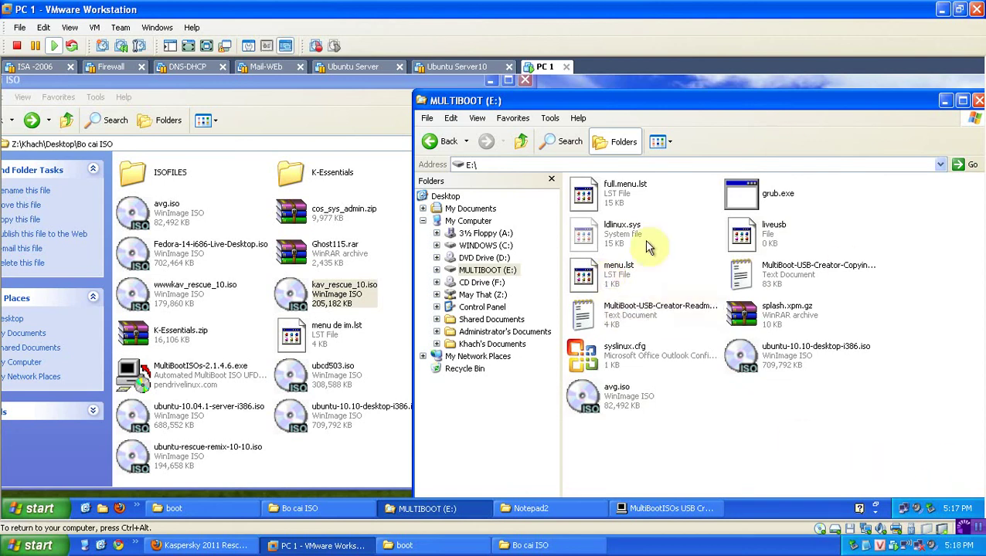
left_click(624, 507)
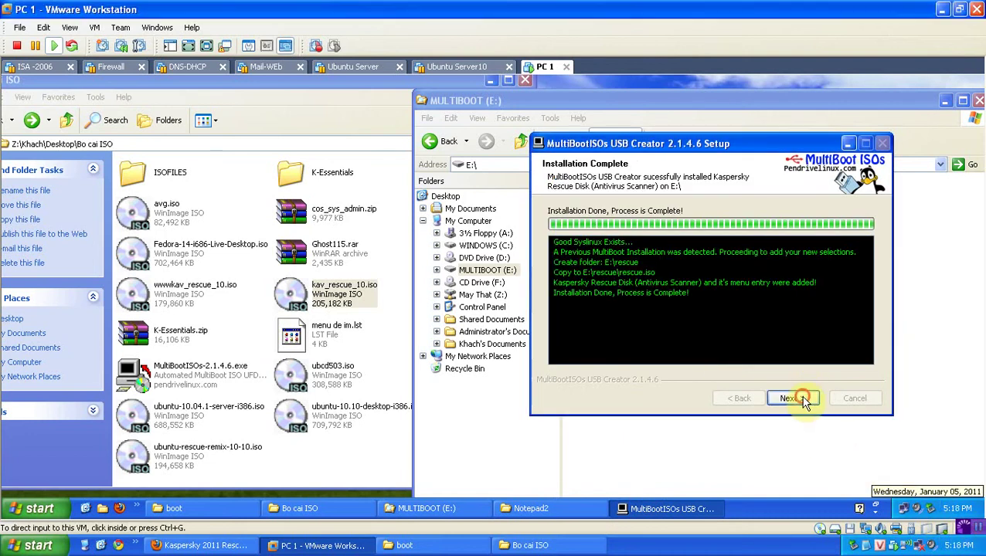
left_click(790, 398)
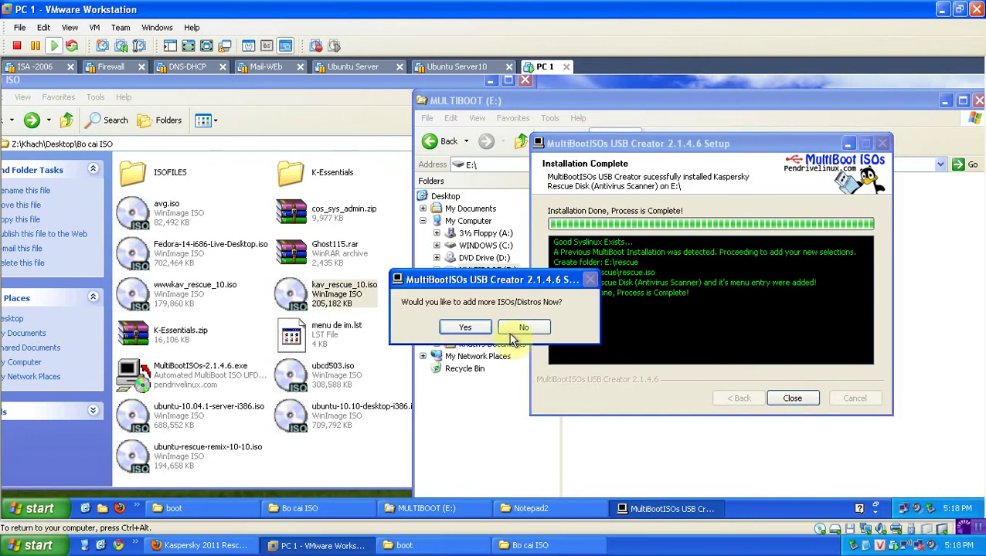
left_click(510, 329)
left_click(793, 399)
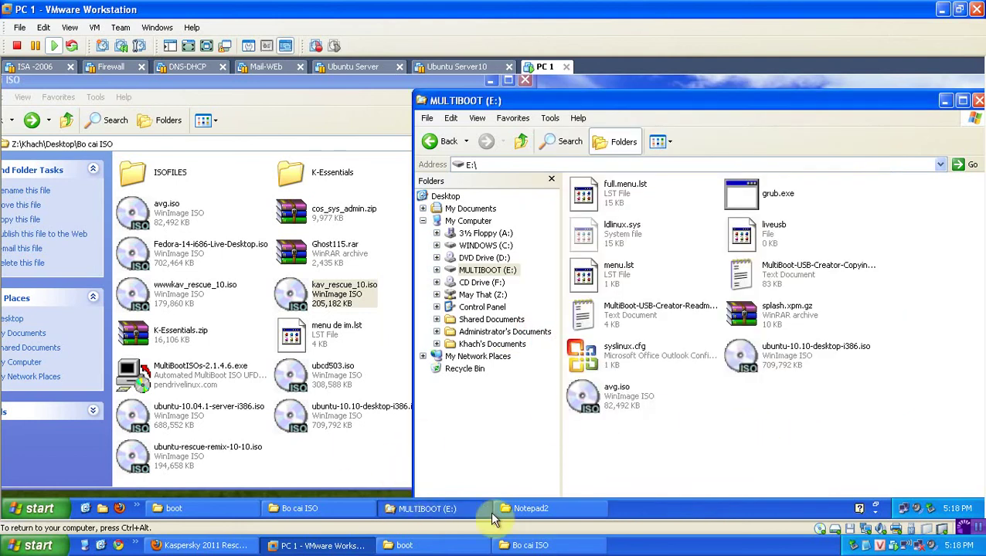
Launch Notepad2 from its folder and open menu.lst from drive E: in it.
left_click(554, 511)
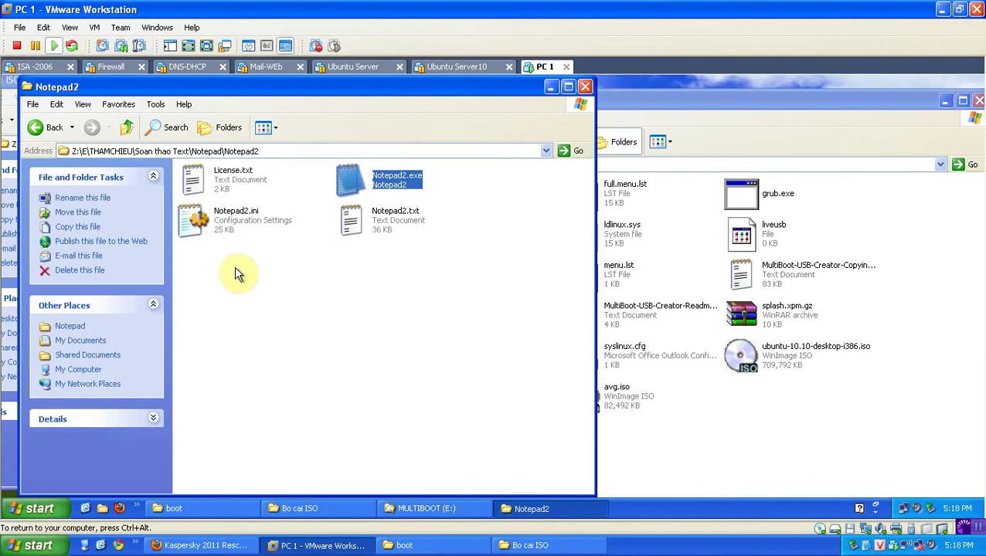
double_click(380, 185)
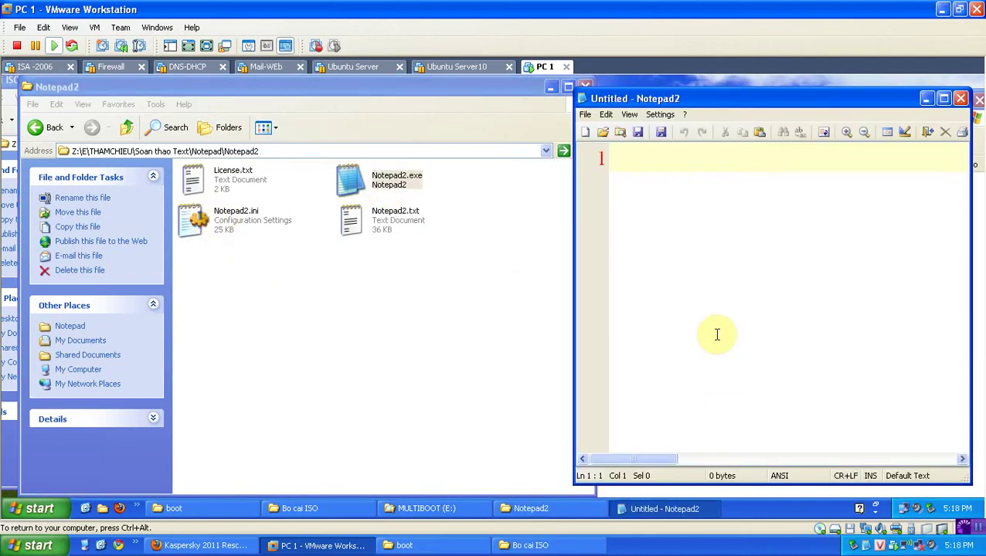
left_click(550, 87)
left_click_drag(688, 114, 297, 150)
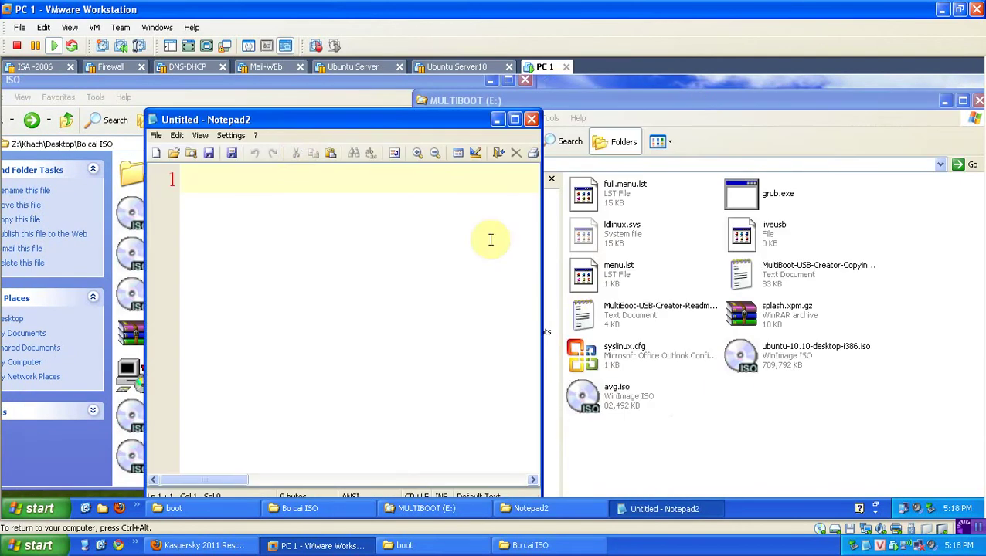
left_click(591, 280)
left_click_drag(591, 280, 352, 304)
Examine the Kaspersky Rescue CD boot entry at the end of menu.lst, then close the file.
scroll(342, 296, "down", 12)
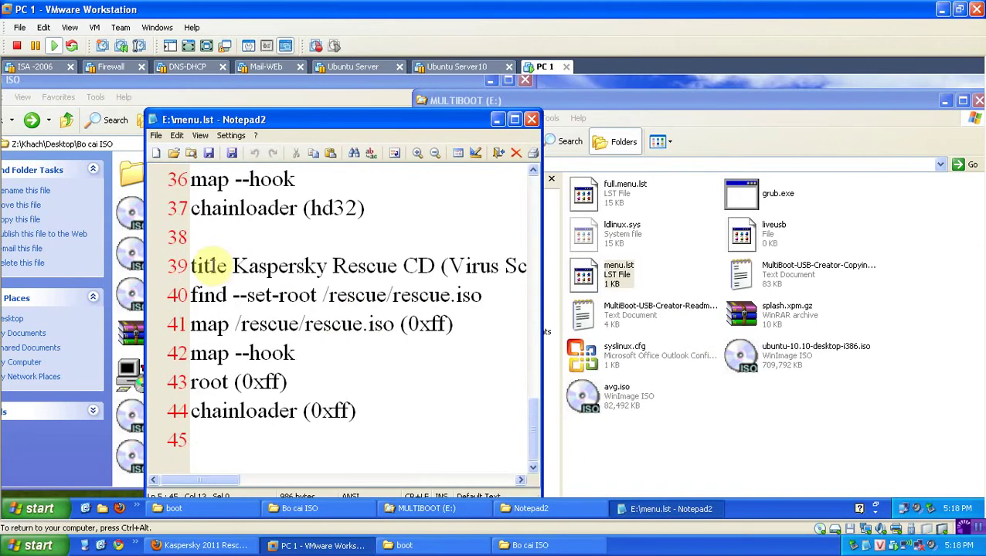
left_click_drag(231, 266, 323, 295)
left_click(392, 411)
left_click(725, 447)
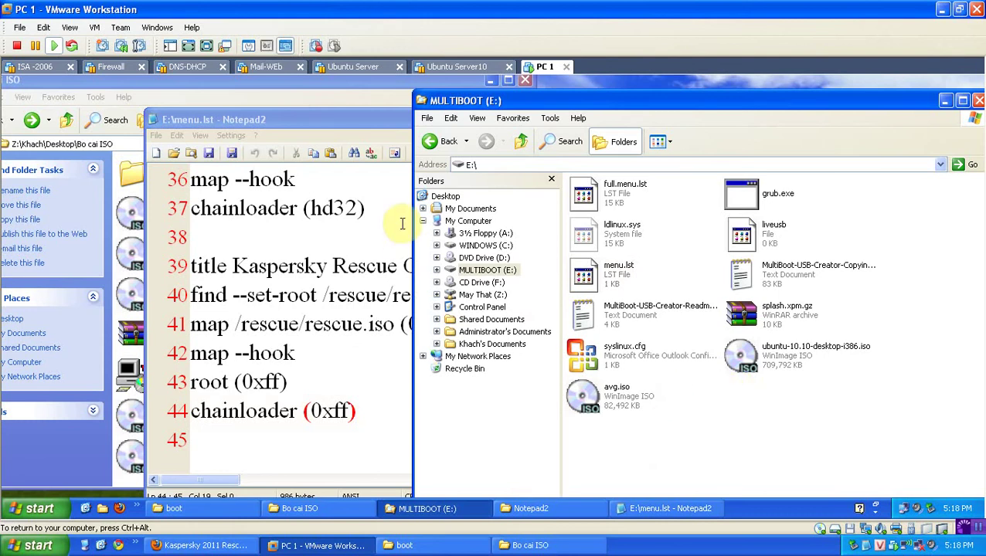
left_click(385, 209)
left_click(516, 152)
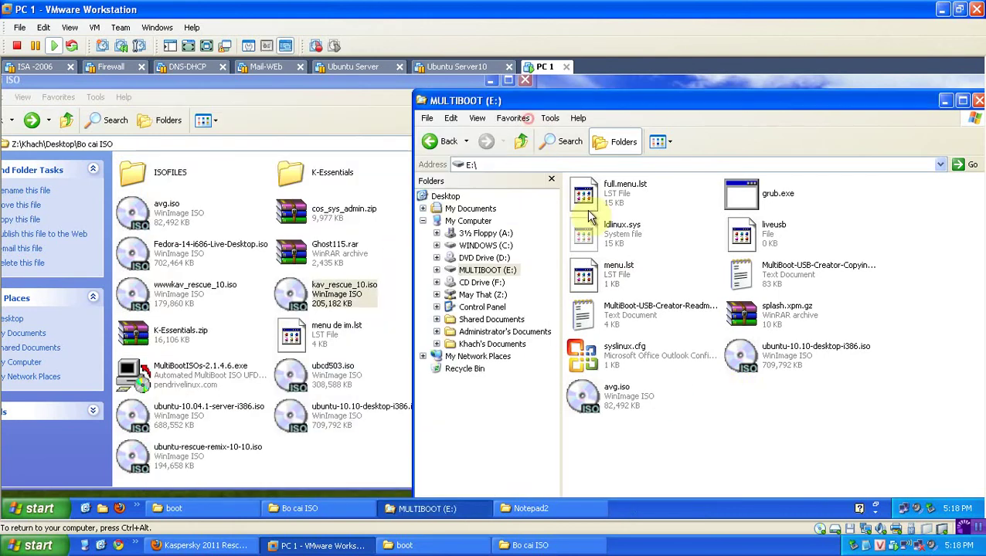
Launch Notepad2 again and open full.menu.lst from drive E: in it.
left_click(616, 226)
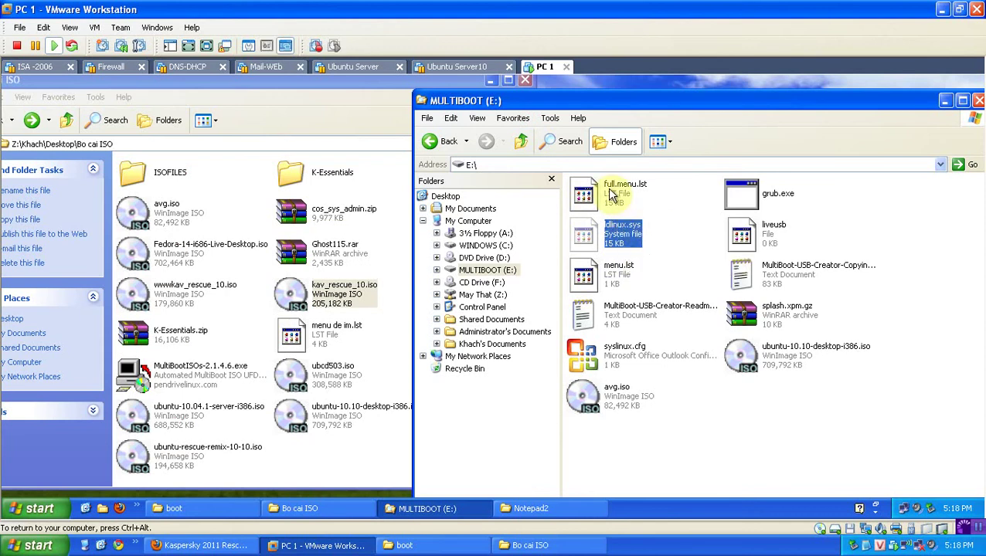
left_click(527, 508)
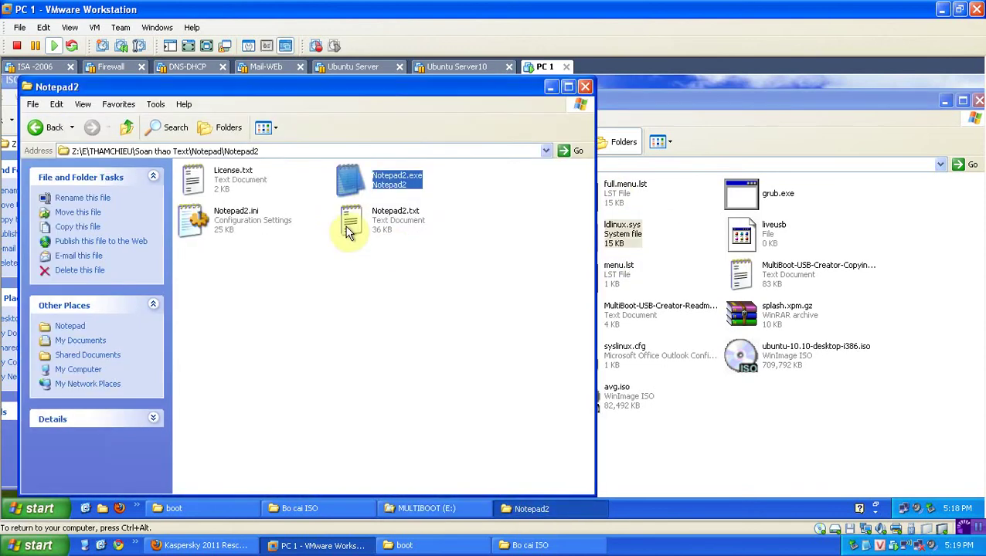
left_click_drag(744, 101, 376, 189)
left_click(611, 194)
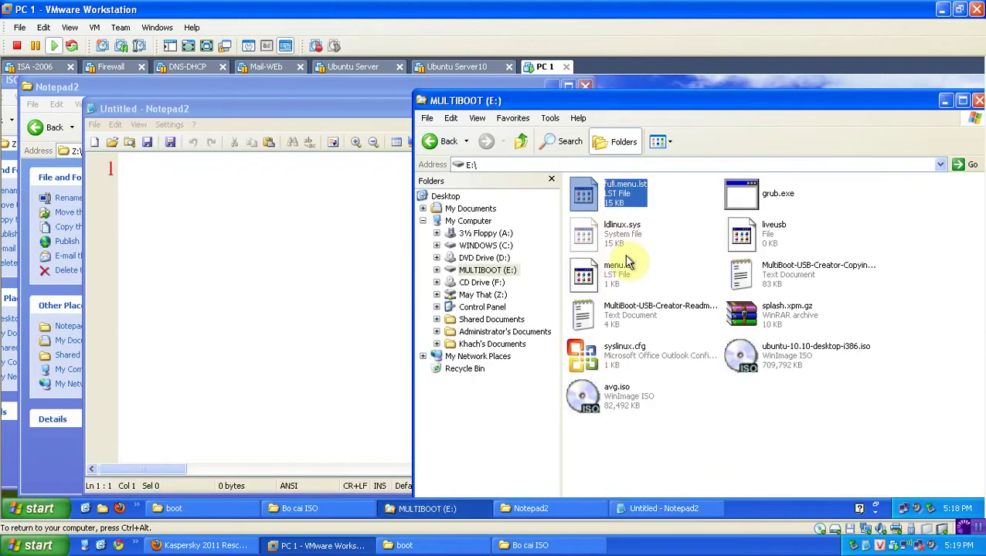
left_click(618, 394)
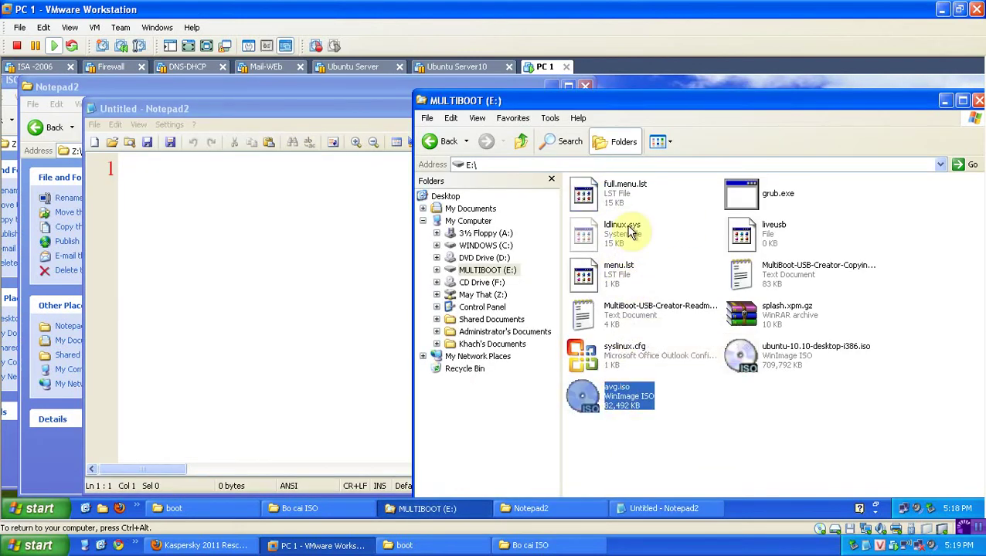
left_click_drag(610, 193, 281, 246)
Read through the boot entries in full.menu.lst from the hard drive entry to the Offline NT Password entry, then close the file.
scroll(284, 285, "down", 1)
left_click_drag(280, 285, 342, 284)
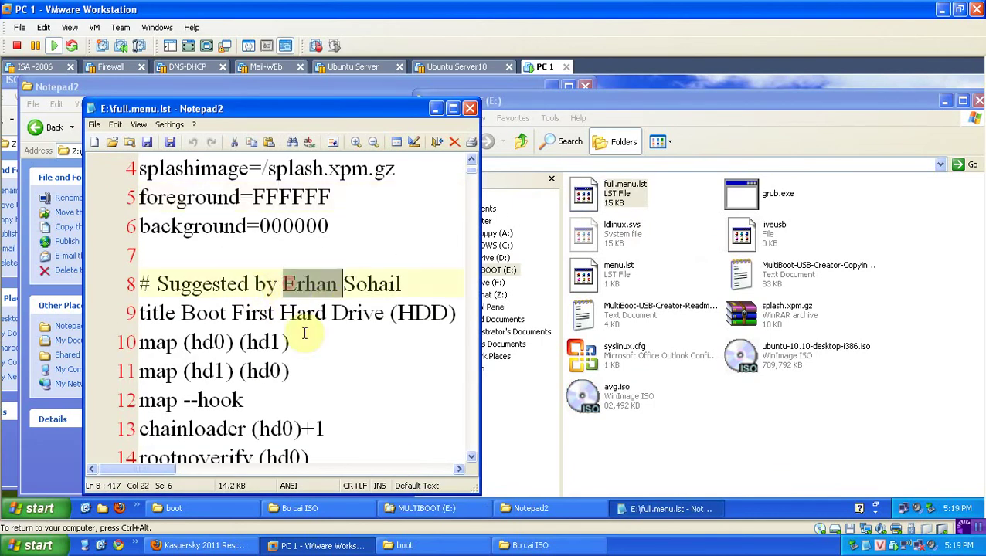
scroll(299, 340, "down", 3)
scroll(298, 340, "down", 2)
scroll(286, 342, "down", 6)
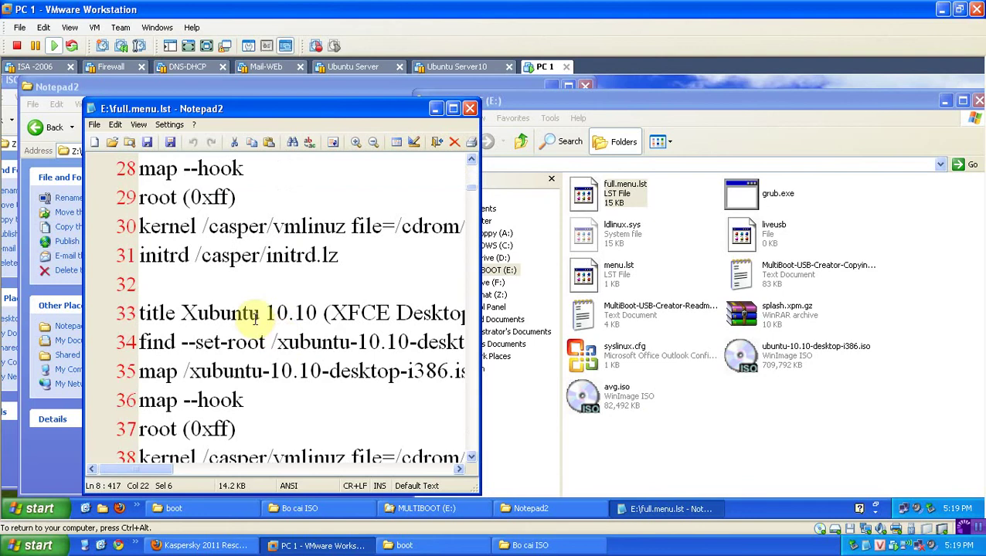
scroll(286, 340, "down", 4)
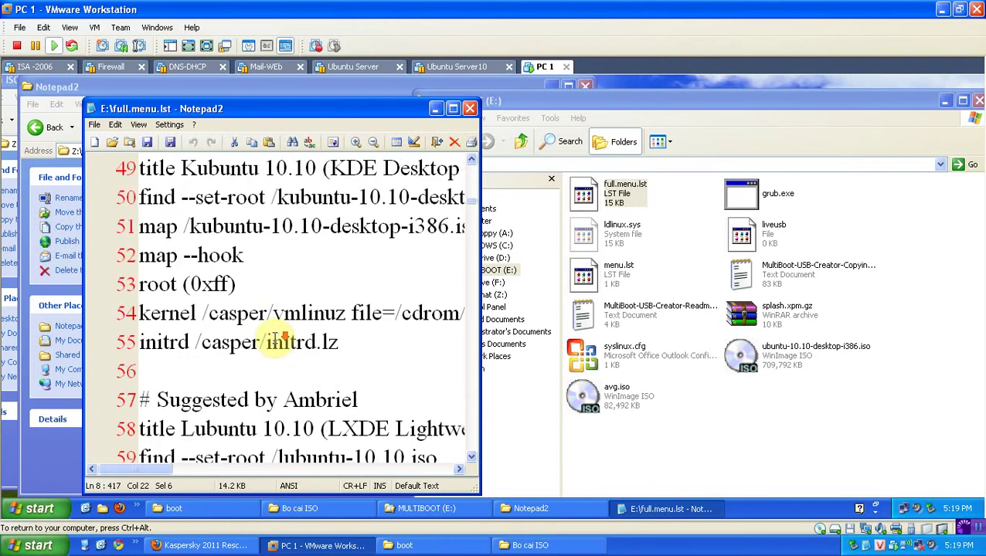
scroll(267, 344, "down", 5)
scroll(265, 346, "down", 3)
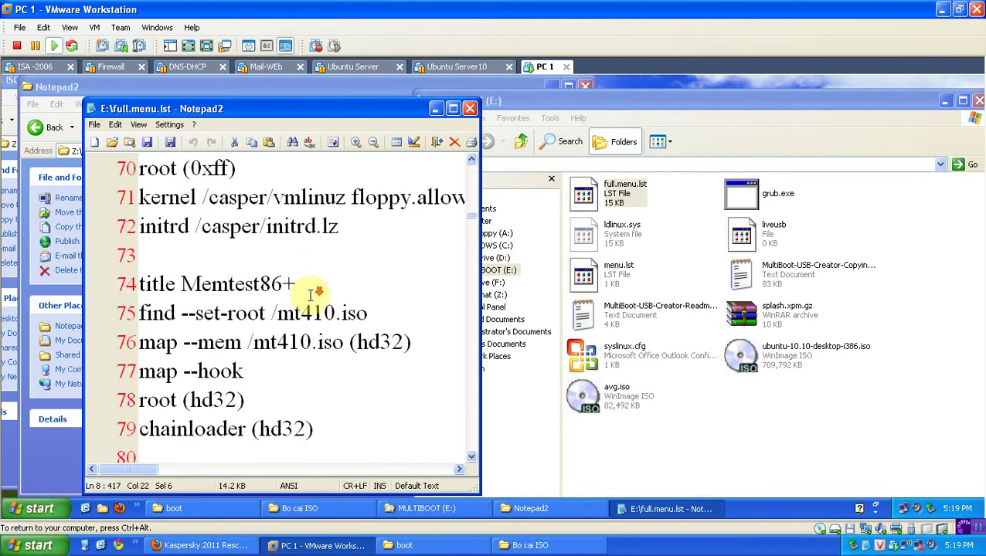
scroll(305, 344, "down", 2)
scroll(317, 352, "down", 3)
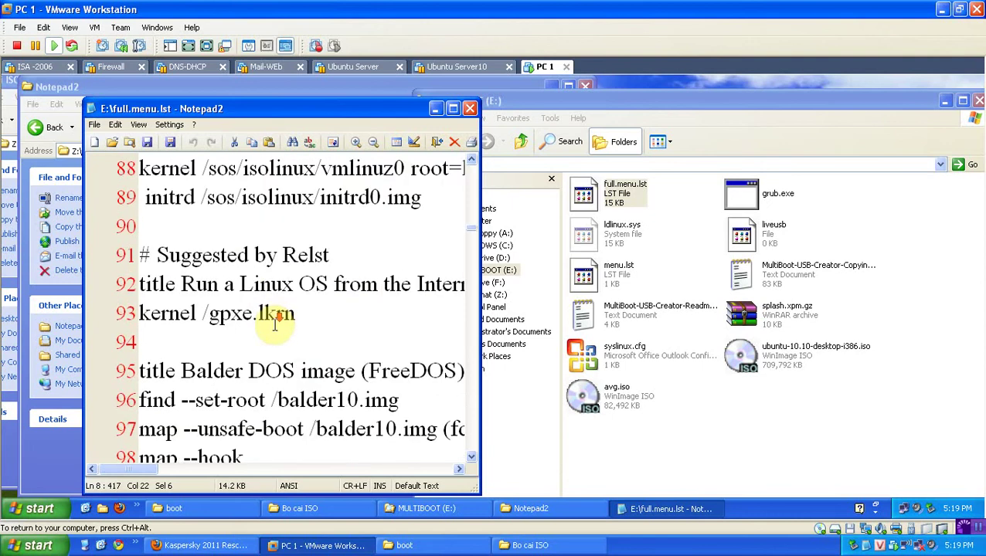
scroll(248, 359, "down", 3)
scroll(262, 363, "down", 3)
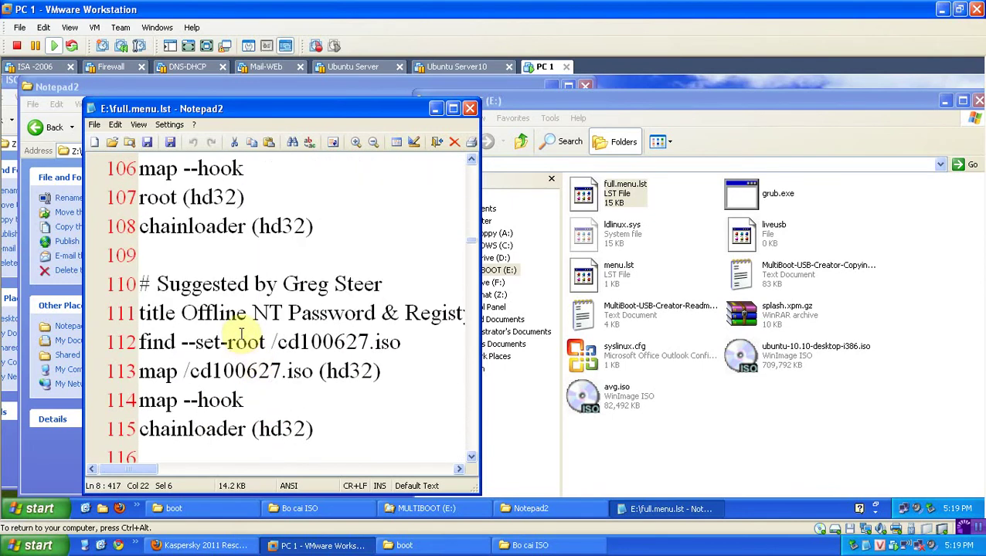
left_click(581, 400)
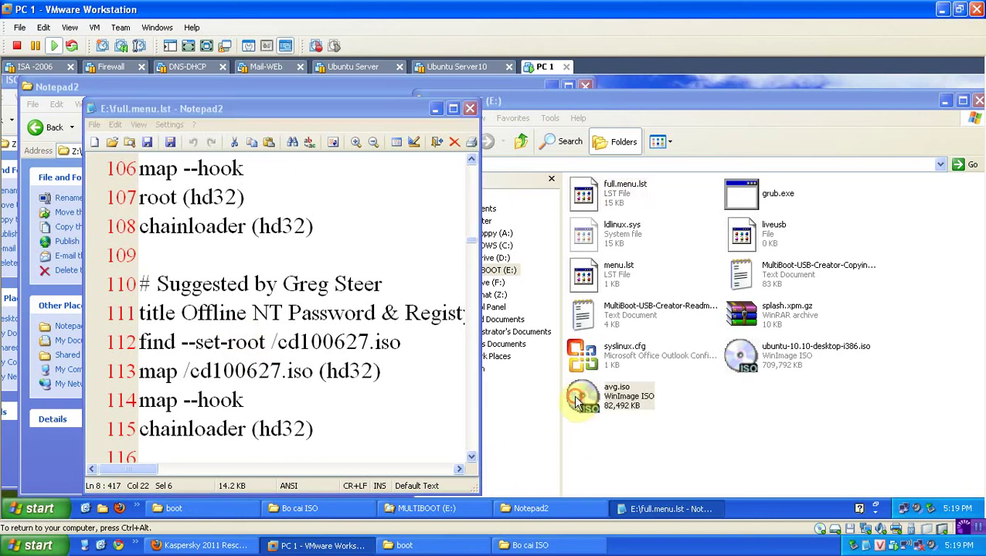
left_click(406, 127)
left_click(470, 108)
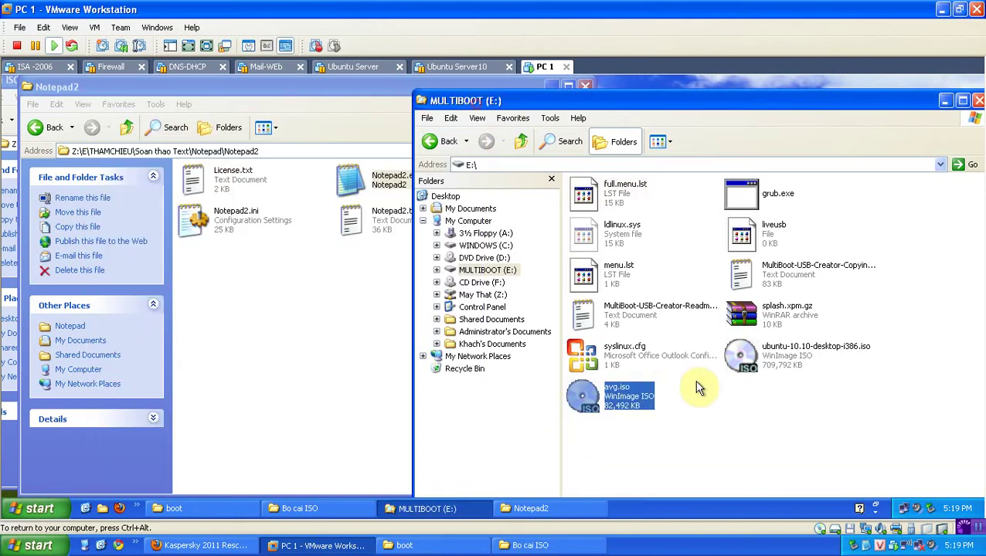
left_click(710, 428)
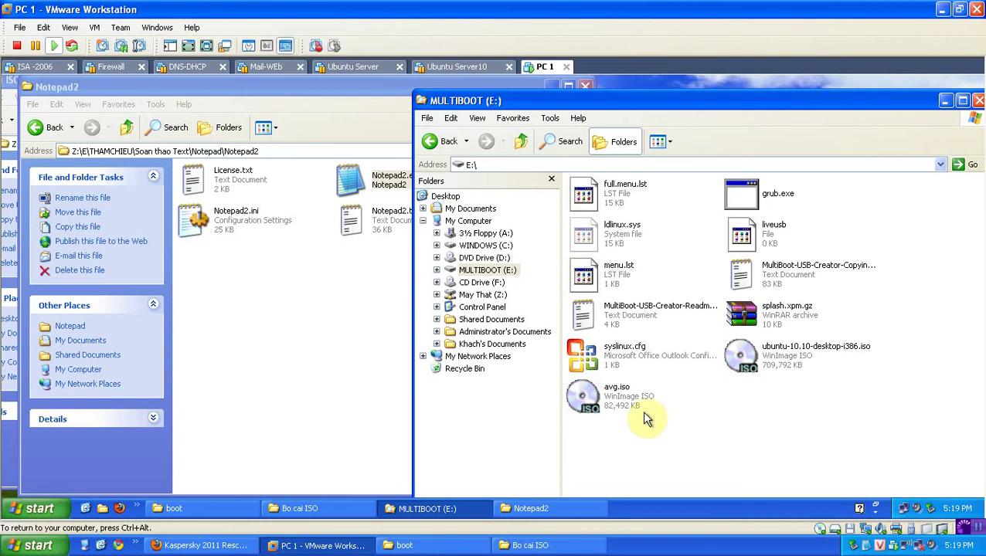
right_click(778, 360)
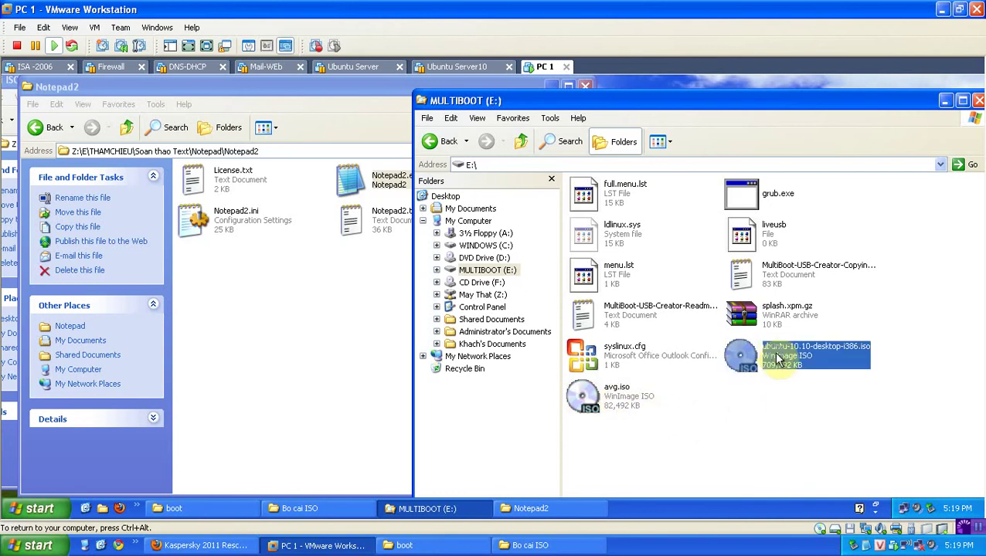
left_click(814, 411)
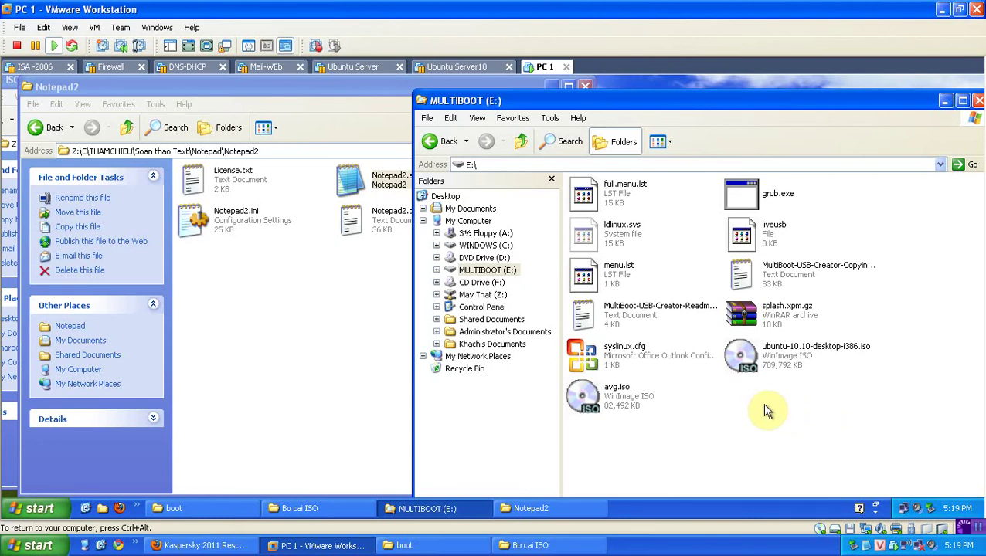
left_click(726, 185)
left_click(683, 208)
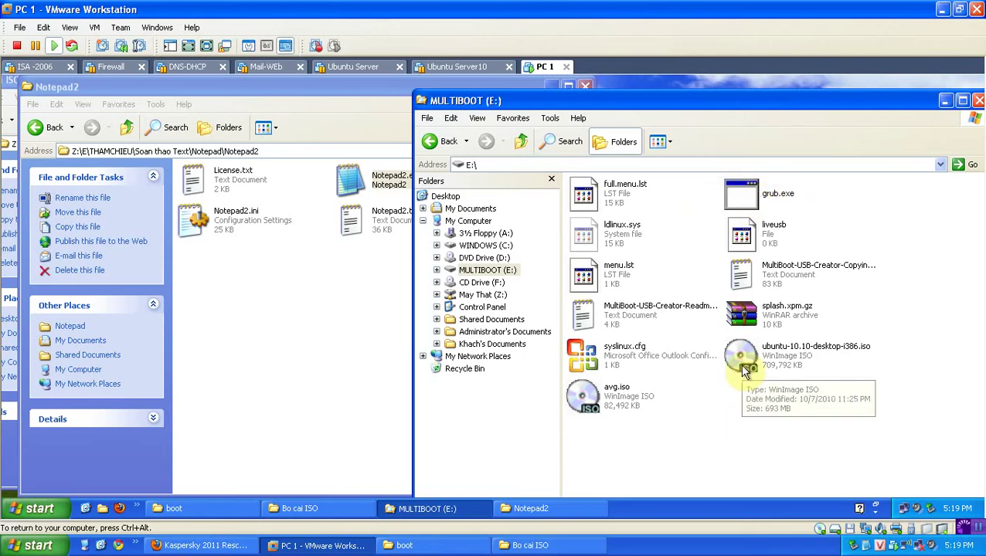
left_click(714, 403)
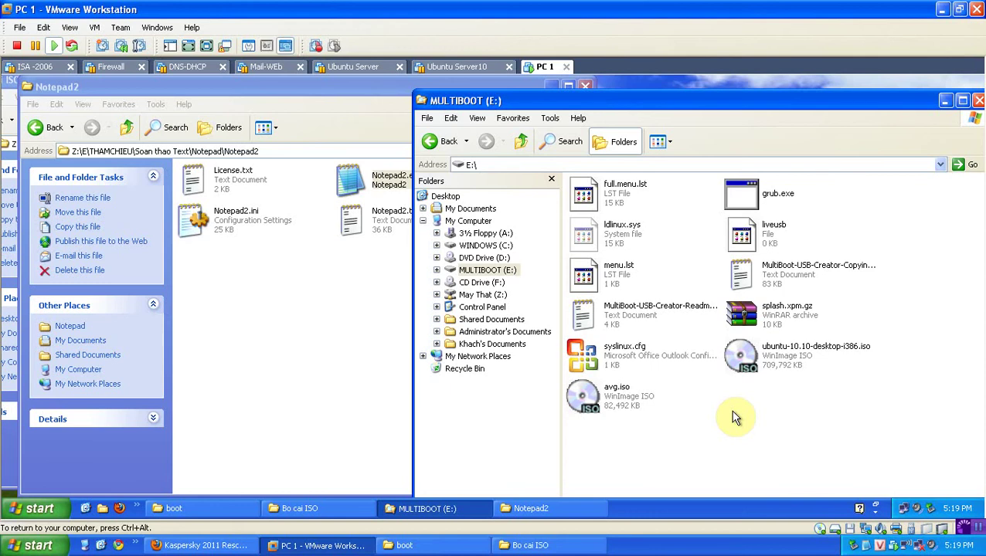
Minimize the Notepad2 folder window and shift the MULTIBOOT (E:) window slightly beside the Bo cai ISO folder.
left_click(547, 87)
left_click(549, 88)
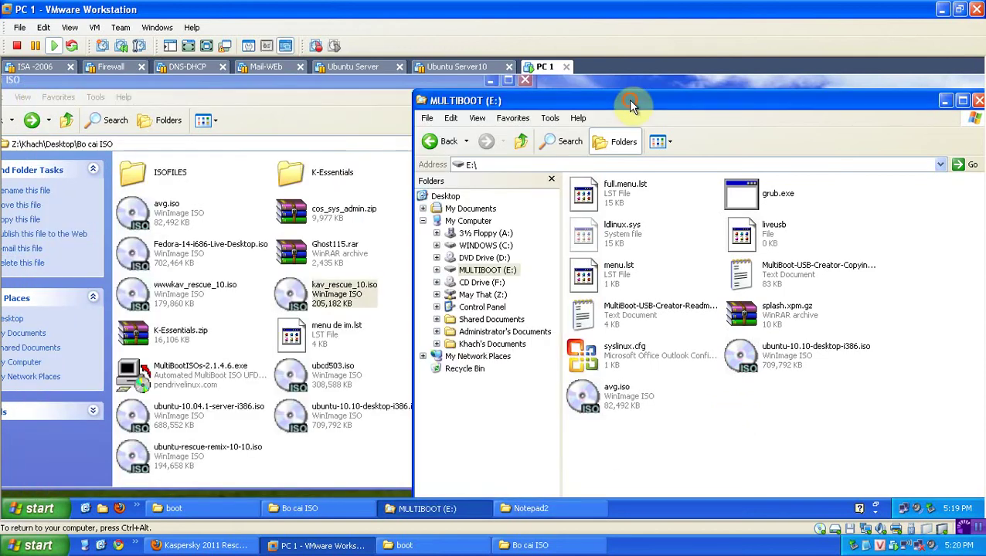
left_click(363, 88)
left_click(646, 451)
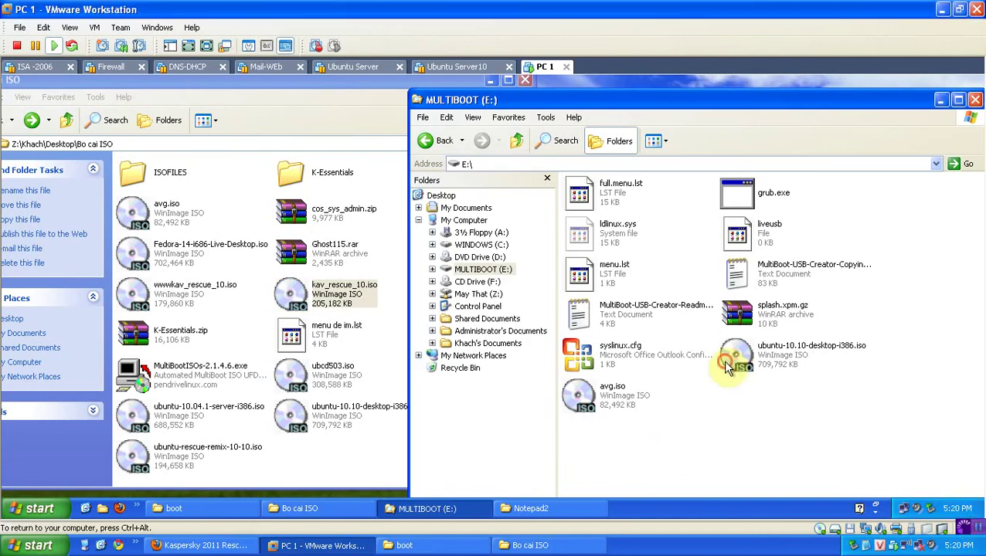
left_click(595, 241)
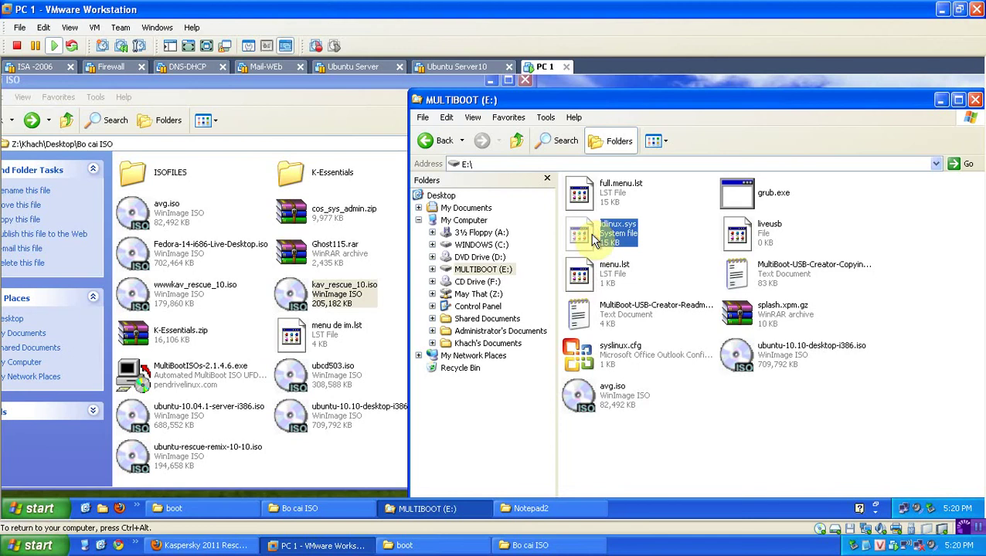
left_click(681, 402)
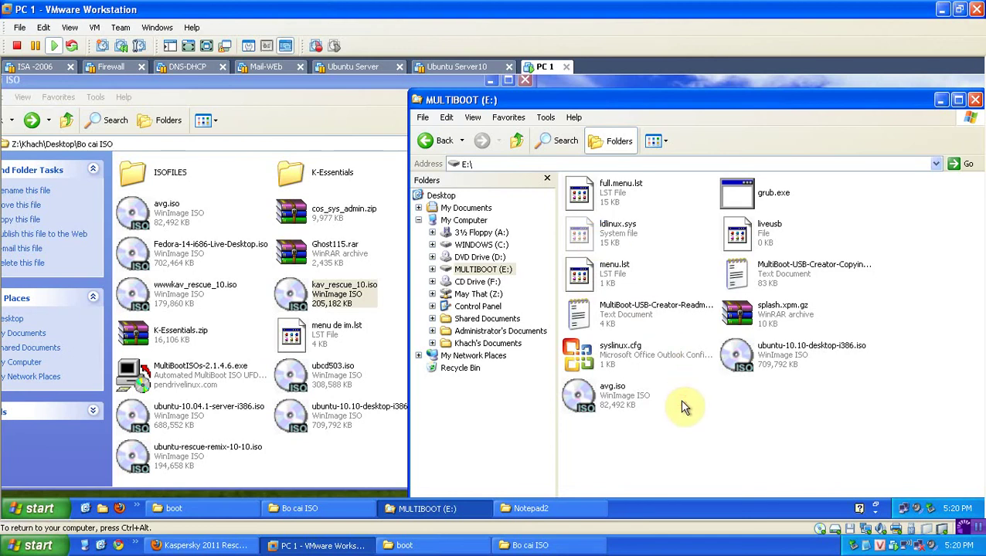
left_click(728, 199)
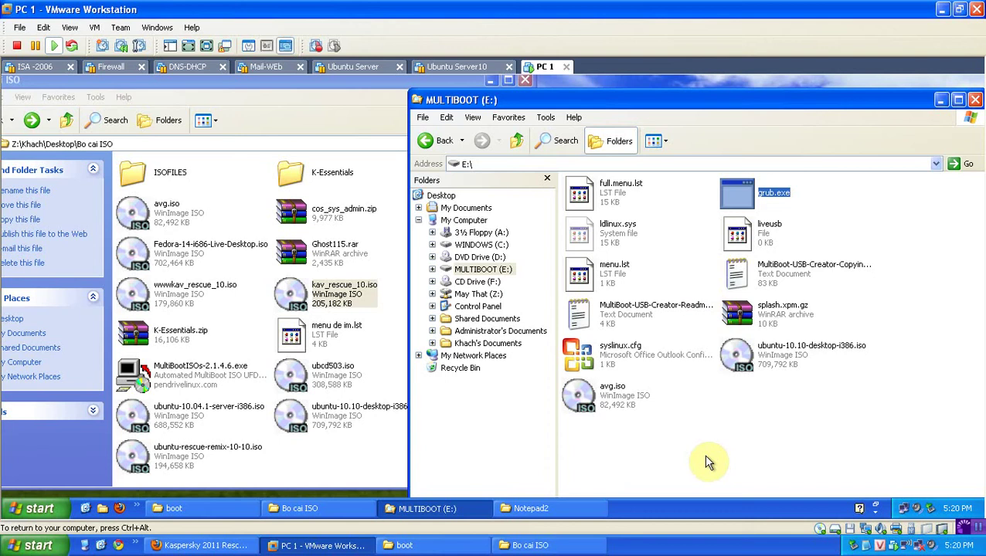
left_click(606, 230)
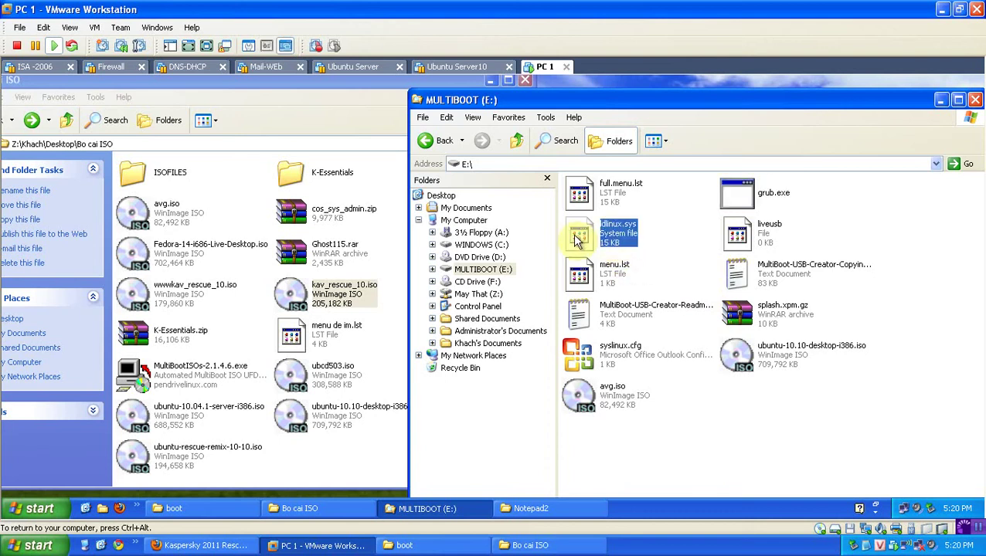
left_click(348, 457)
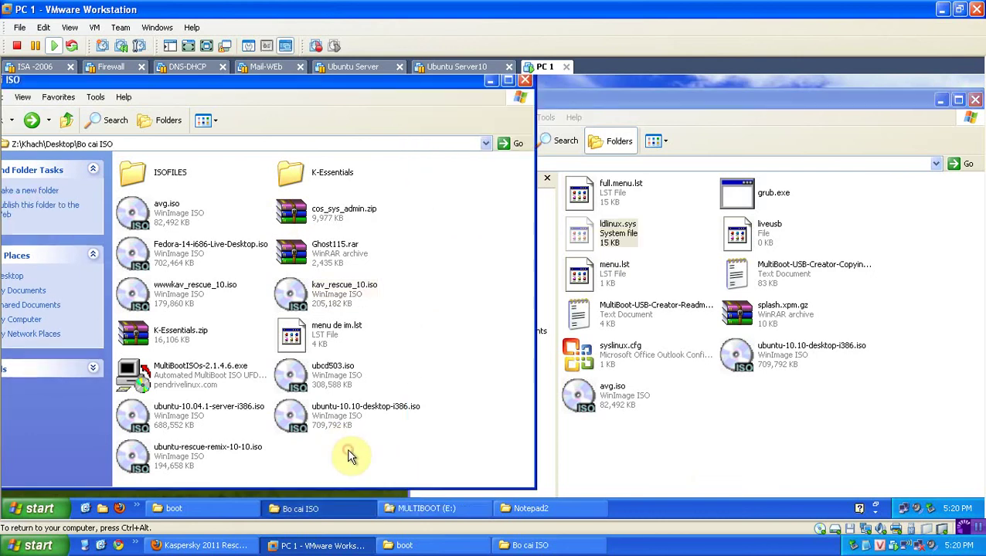
left_click(446, 511)
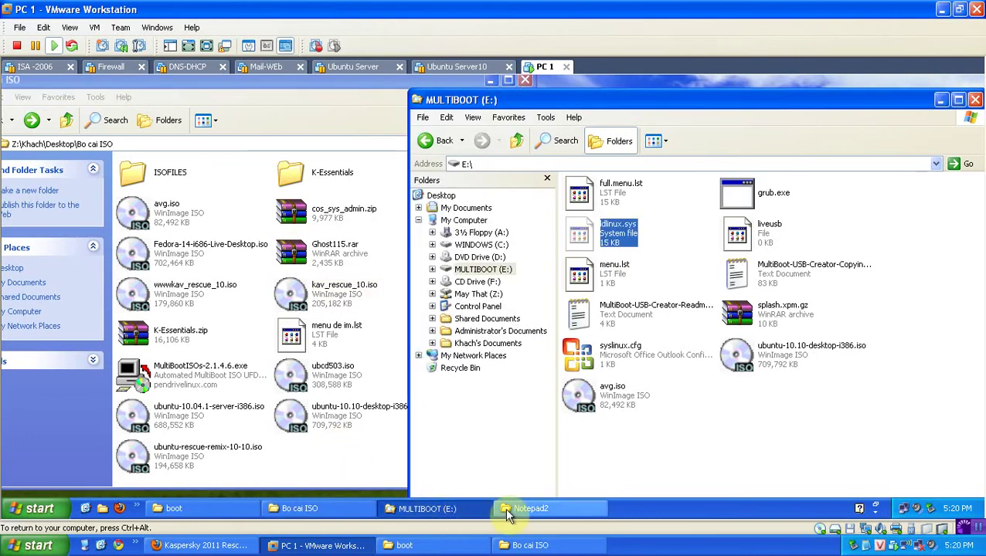
Copy the grldr file from the grub4dos-0.4.4 folder inside the boot folder to the root of drive E:.
left_click(235, 510)
double_click(190, 174)
left_click(183, 252)
left_click(618, 232)
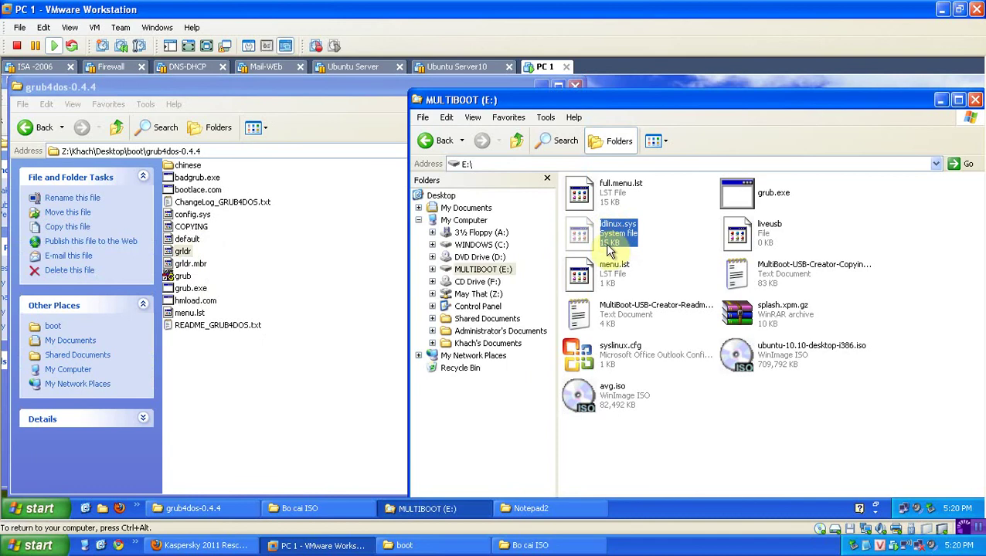
left_click_drag(184, 251, 657, 446)
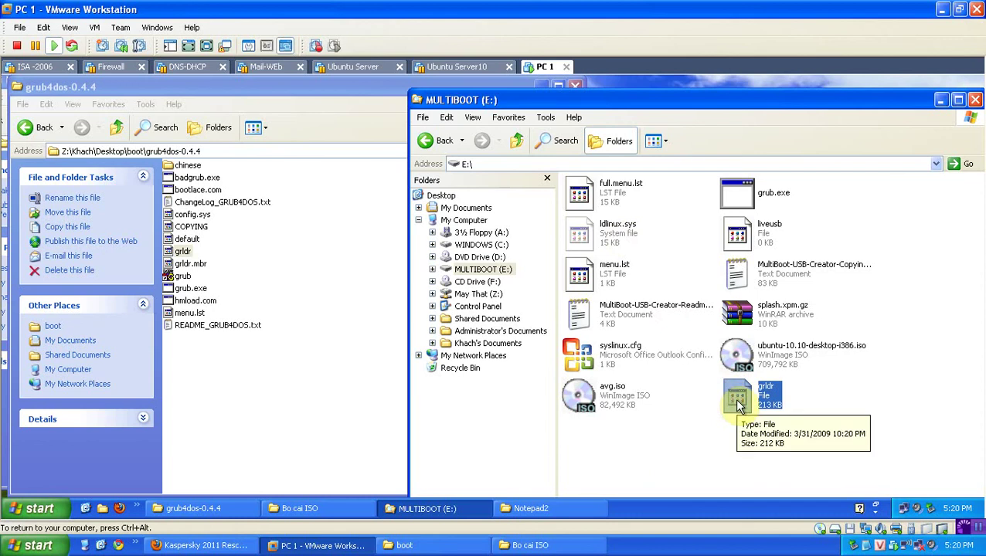
left_click(717, 417)
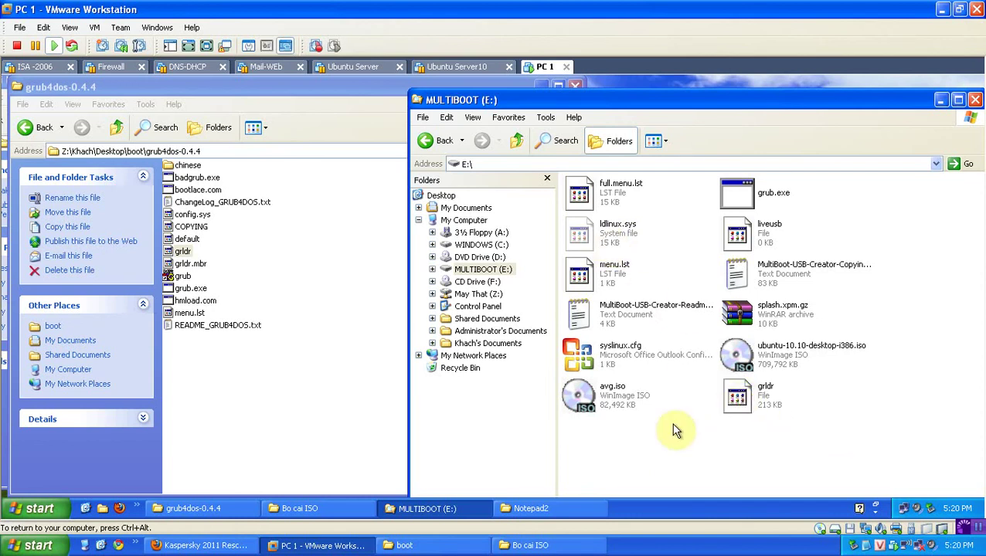
left_click(737, 414)
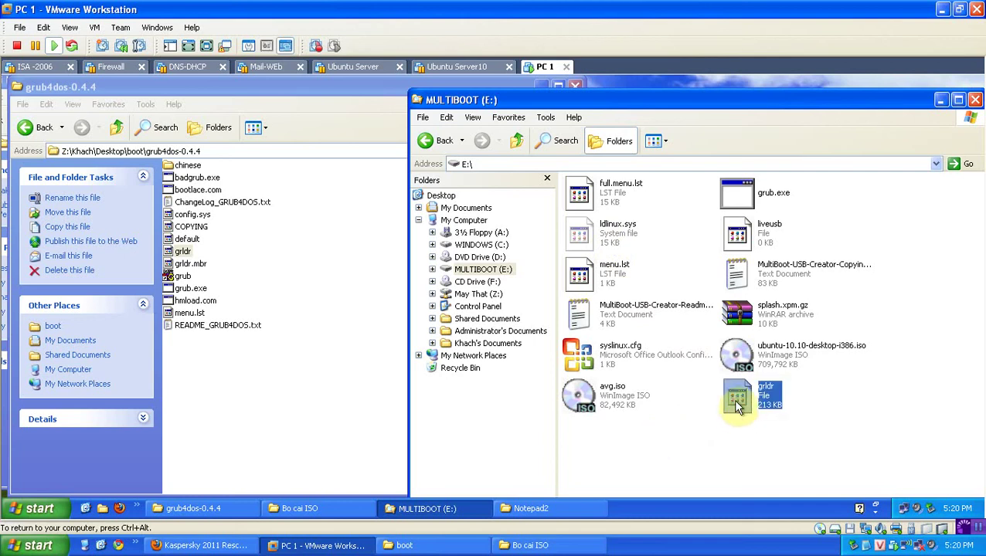
left_click(606, 234)
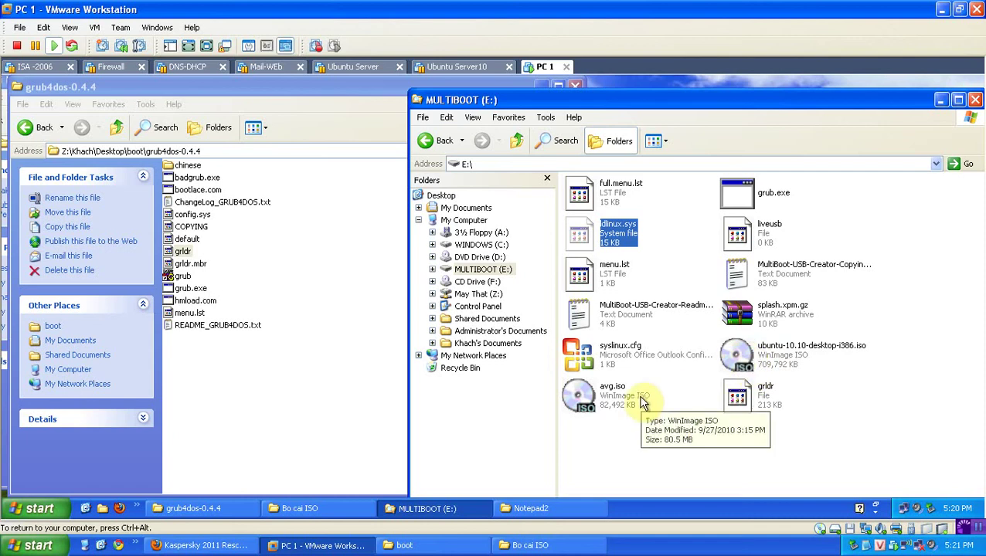
left_click(740, 351)
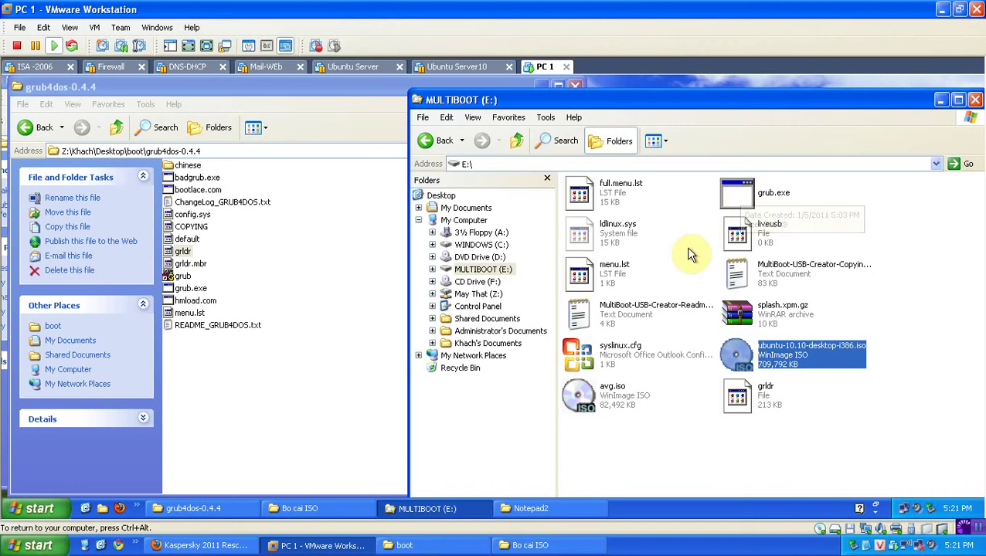
Delete the grldr file from the root of drive E:.
left_click(746, 405)
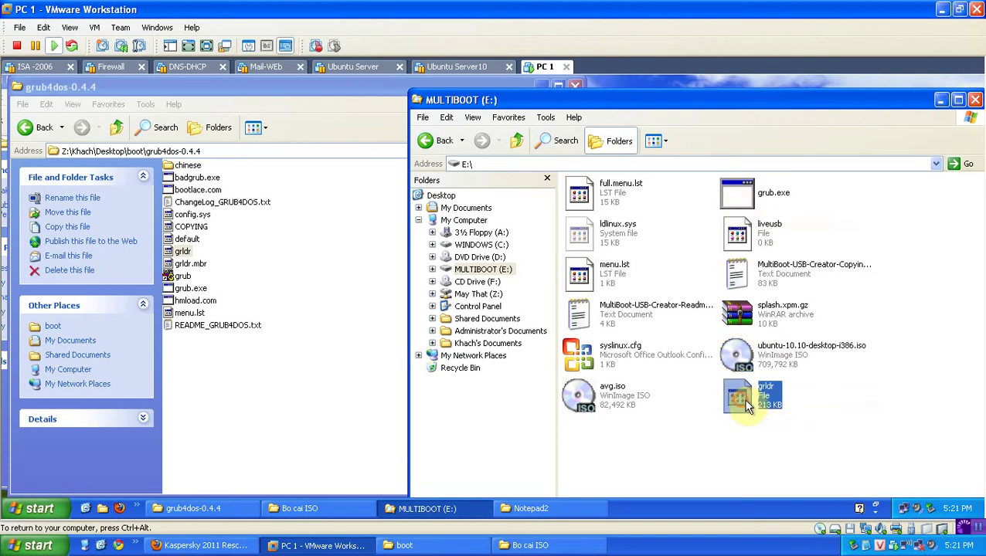
key("Delete")
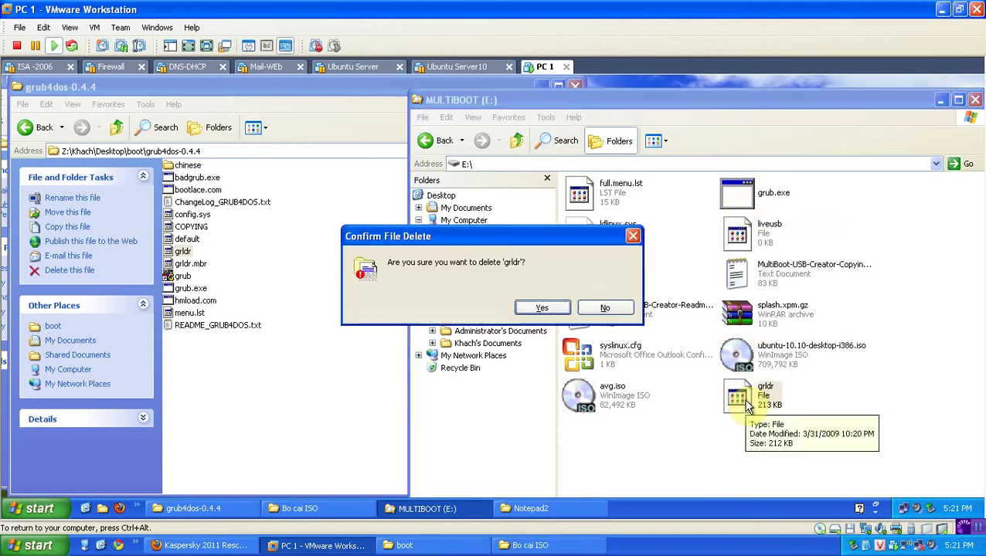
key("Return")
Go back from the grub4dos-0.4.4 folder to the boot folder and launch MobaLiveCD_v2.1.exe.
left_click(340, 295)
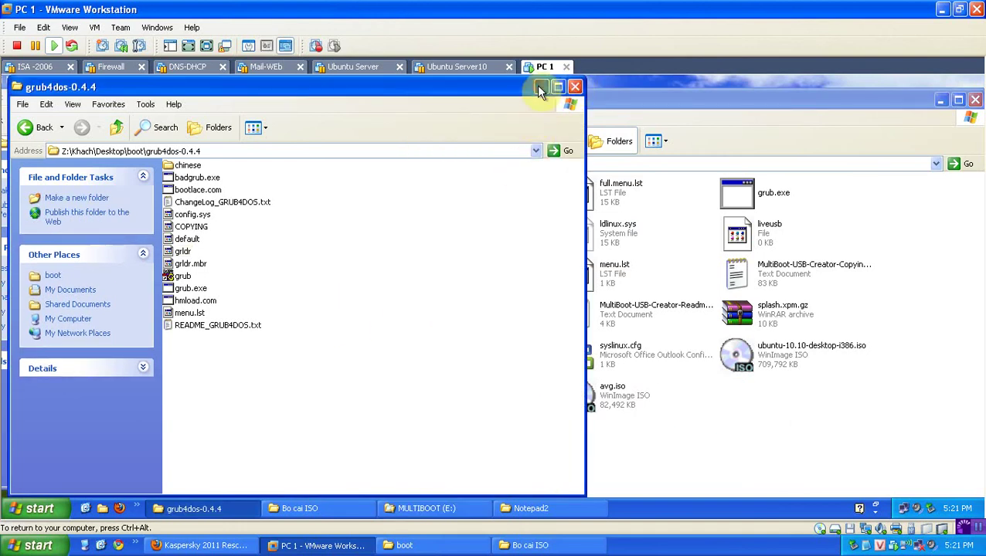
left_click(33, 127)
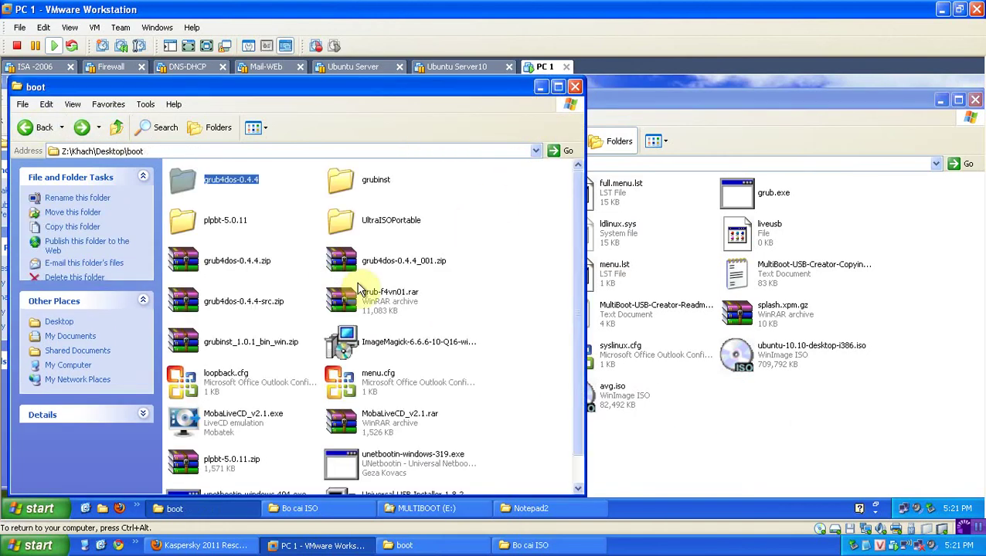
double_click(249, 411)
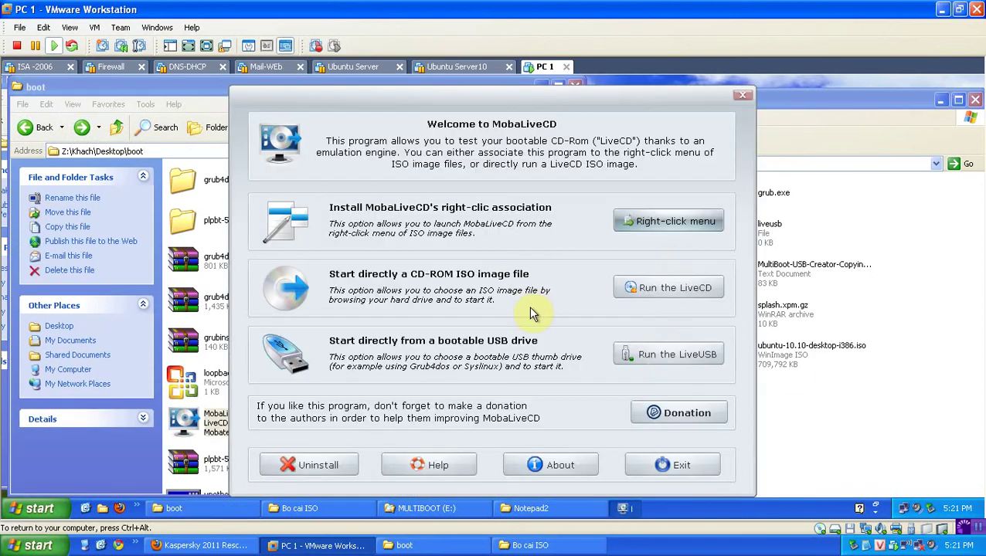
Run the LiveUSB emulation from drive e: without creating a hard disk image for the virtual machine.
left_click(657, 355)
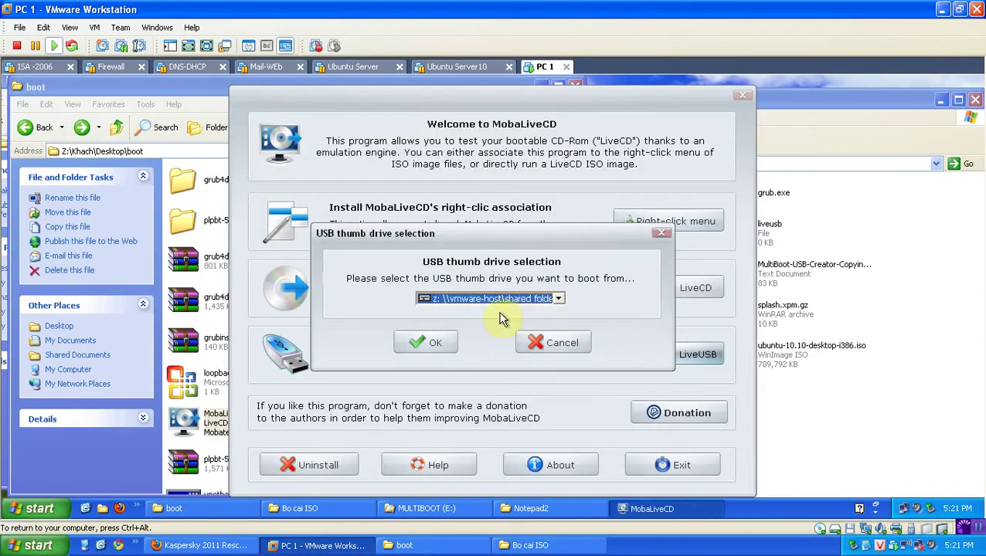
left_click(502, 308)
left_click(446, 357)
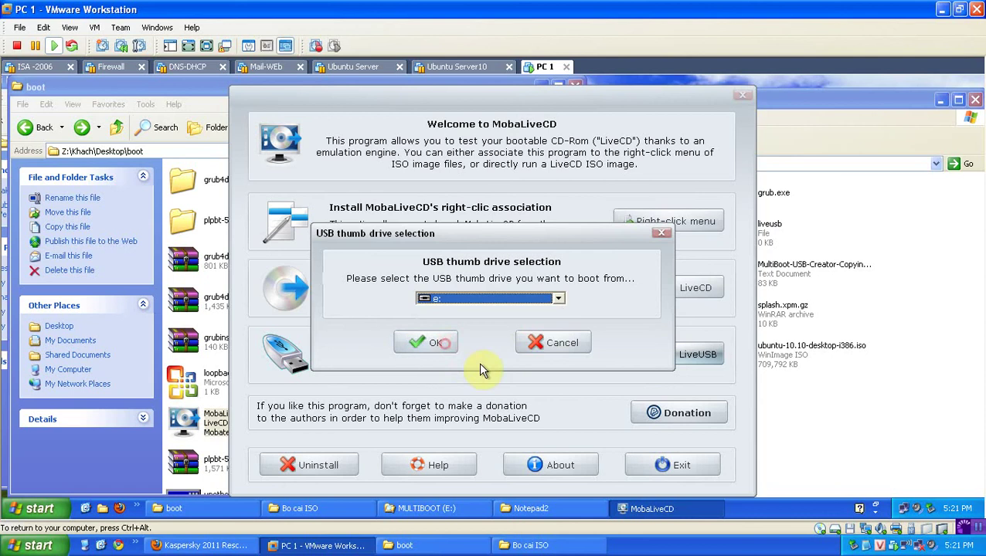
left_click(452, 344)
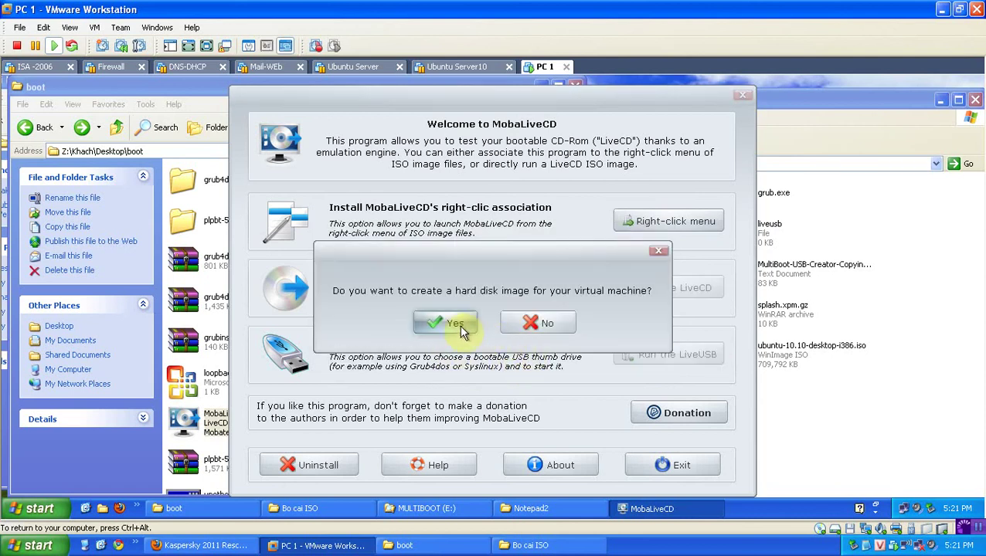
left_click(531, 324)
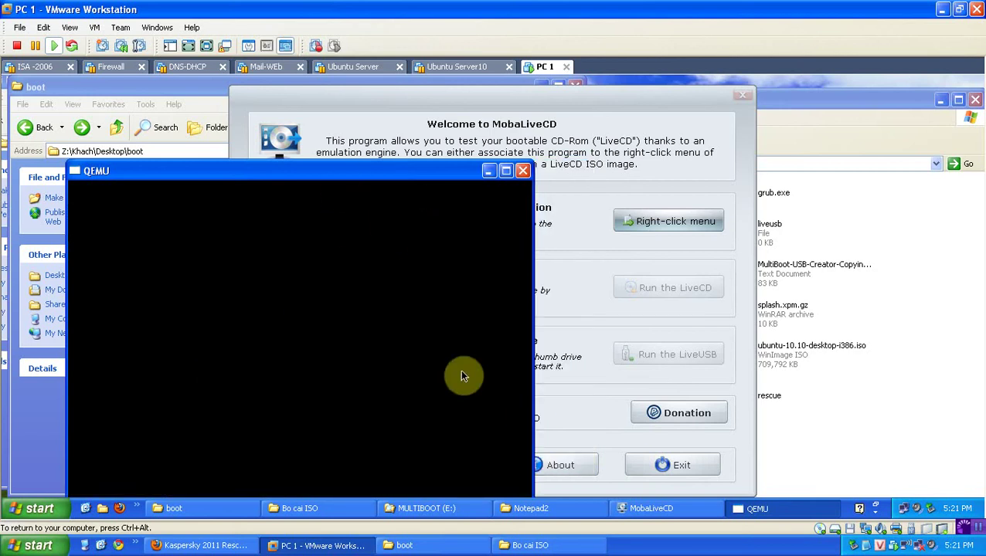
Move through the custom MultiBoot entries in the emulated boot menu and boot Ubuntu 10.10 (GNOME Desktop x86).
left_click(218, 251)
key("Down")
key("Down")
key("Down")
key("Down")
key("Down")
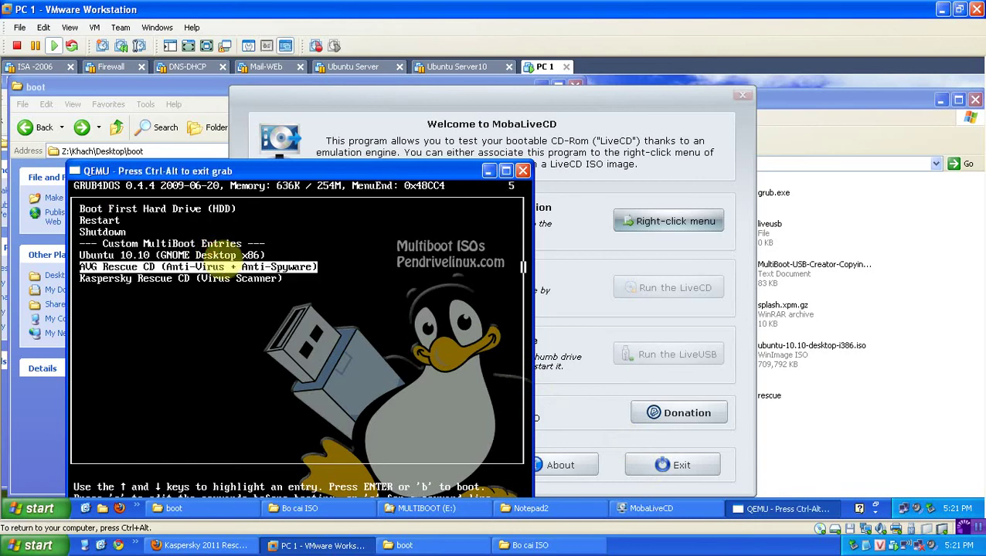
key("Up")
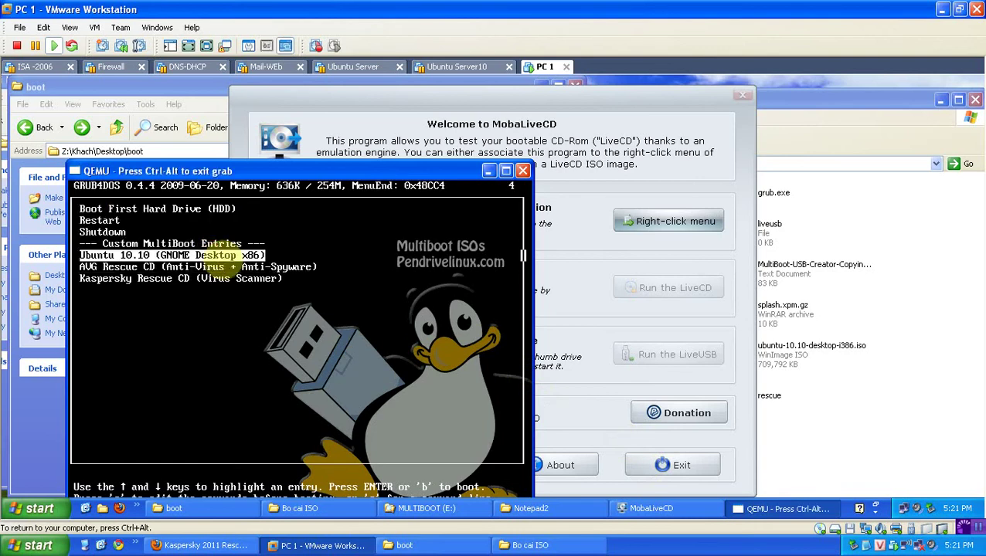
key("Down")
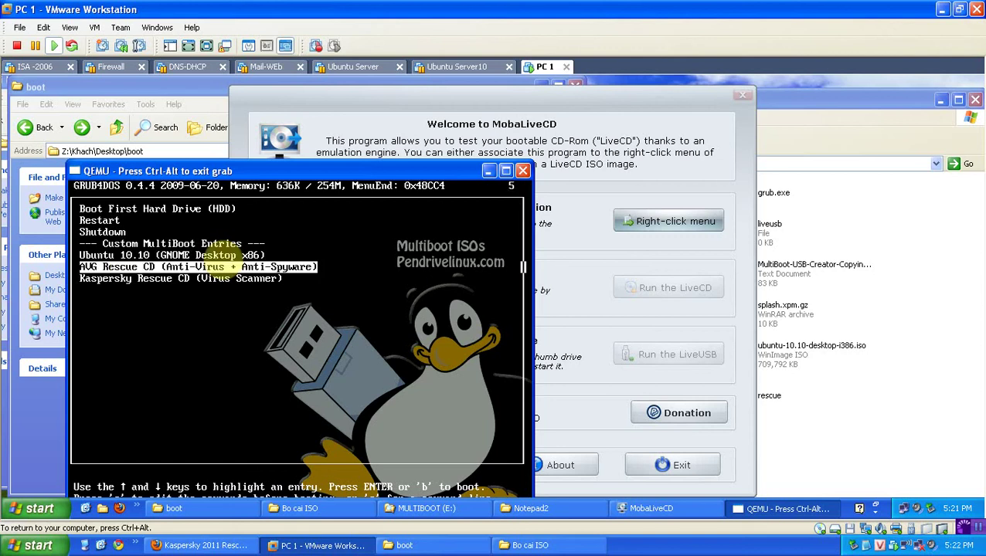
key("Up")
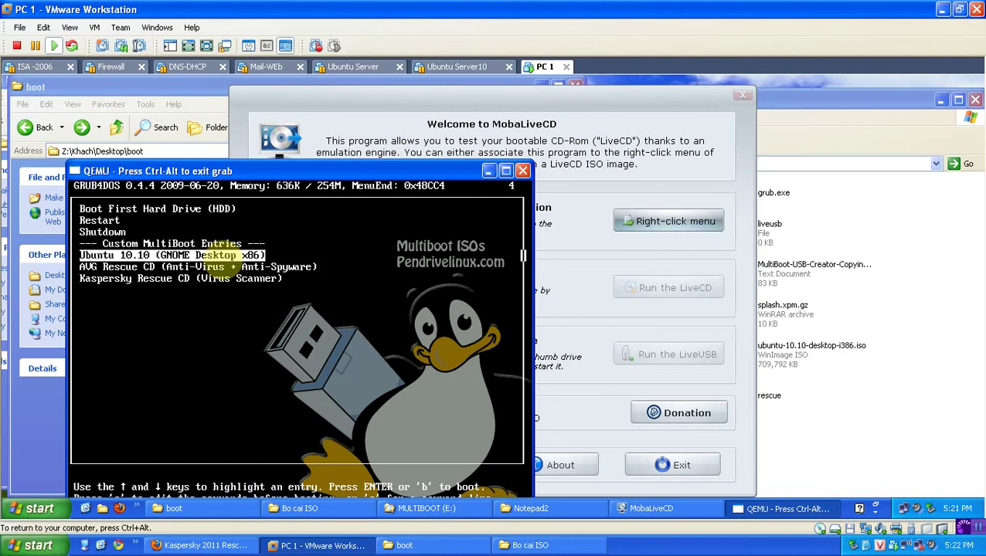
key("Return")
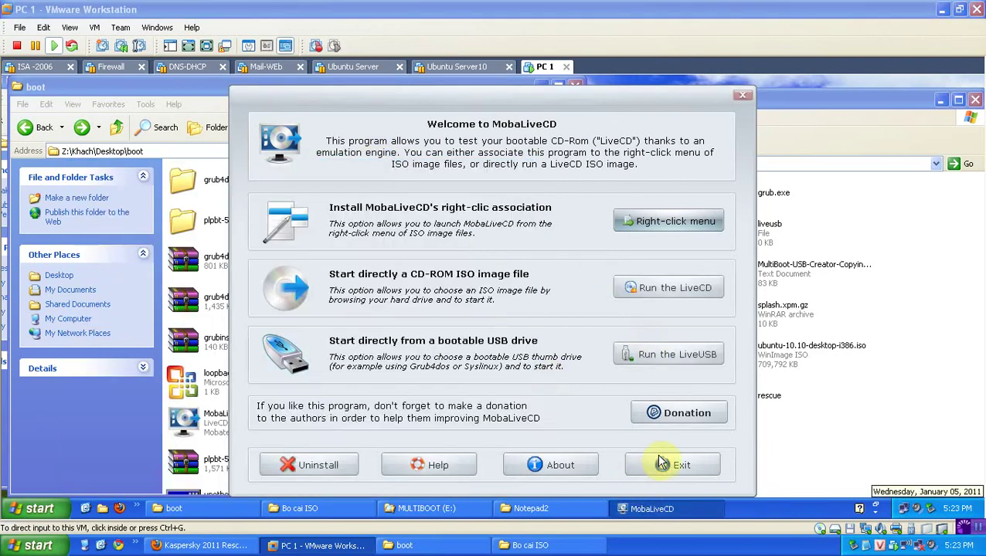
Exit MobaLiveCD, then look inside the rescue folder on drive E: and return to the drive's root.
left_click(666, 465)
left_click(842, 436)
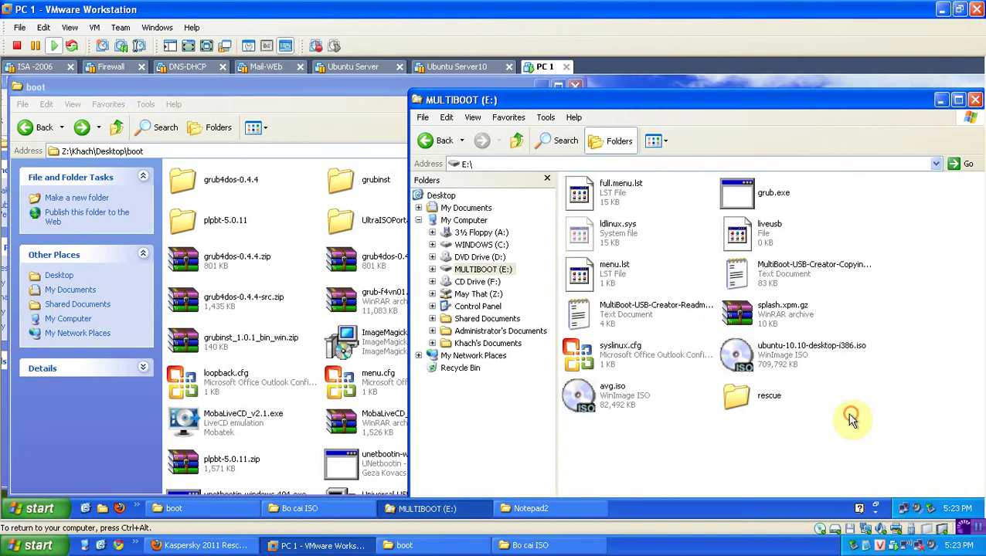
double_click(738, 397)
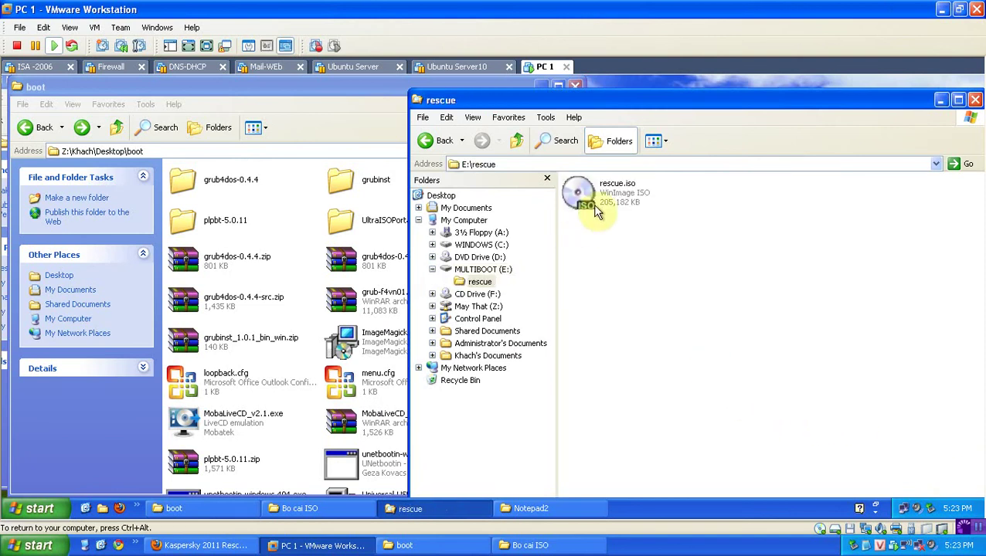
left_click(439, 144)
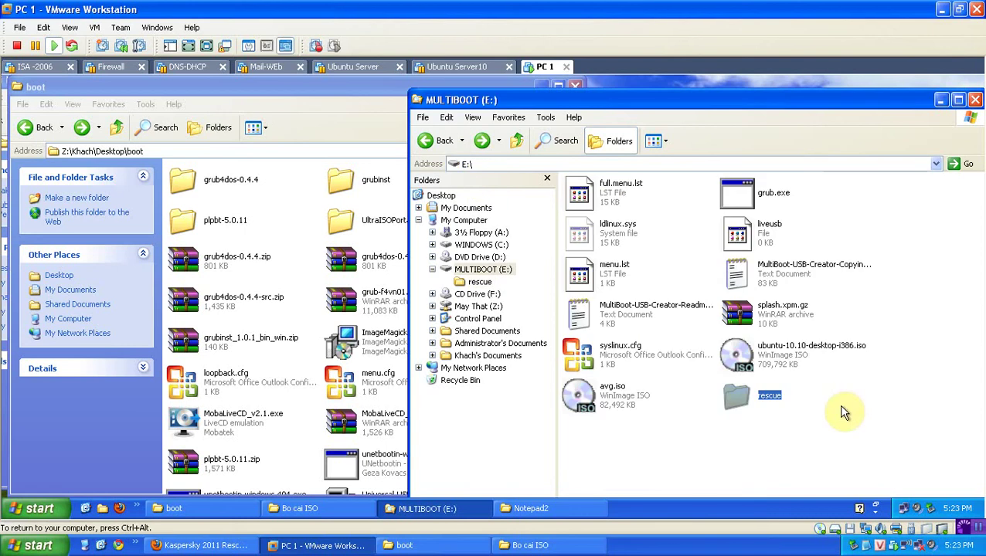
Review the items in the root of drive E:, including the rescue folder, liveusb, avg.iso and menu.lst.
left_click(705, 417)
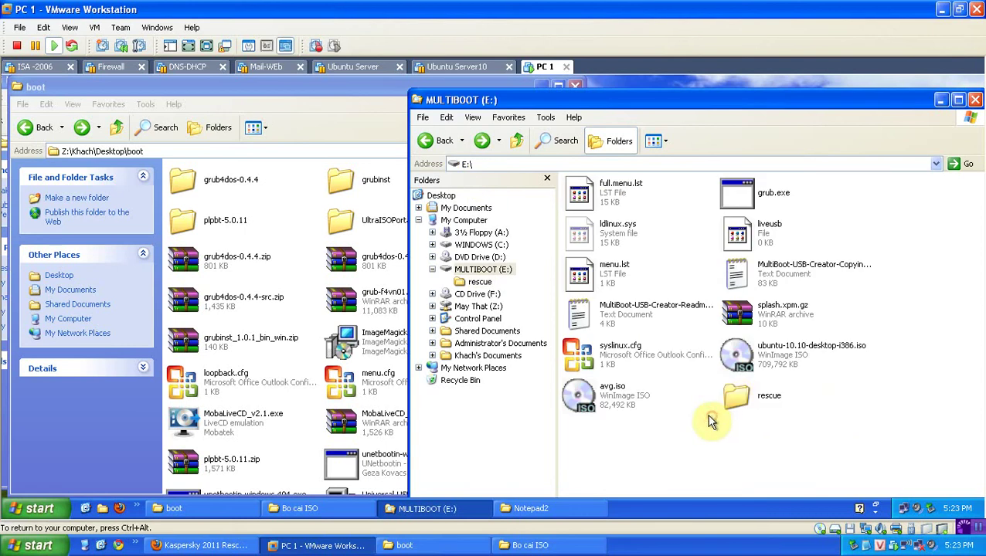
left_click(738, 397)
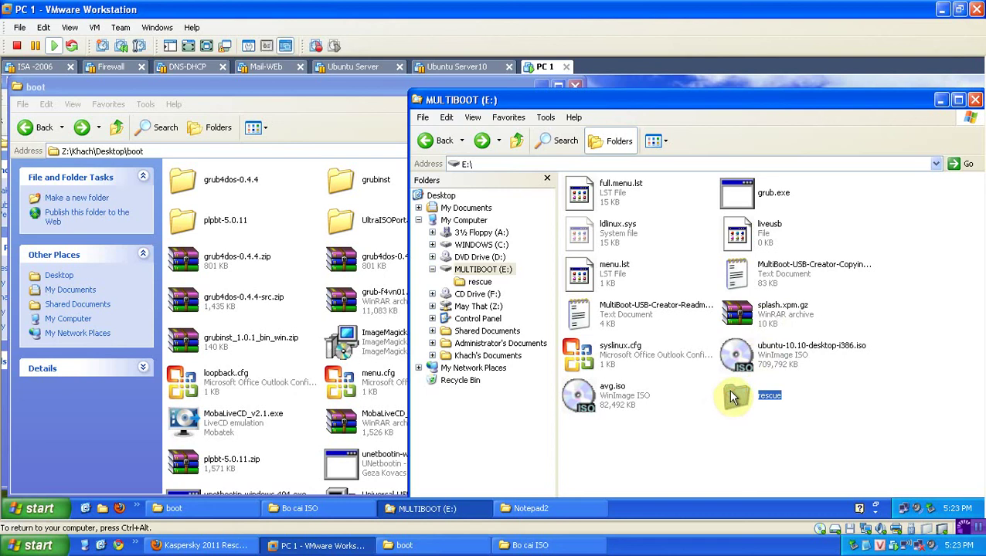
left_click(691, 415)
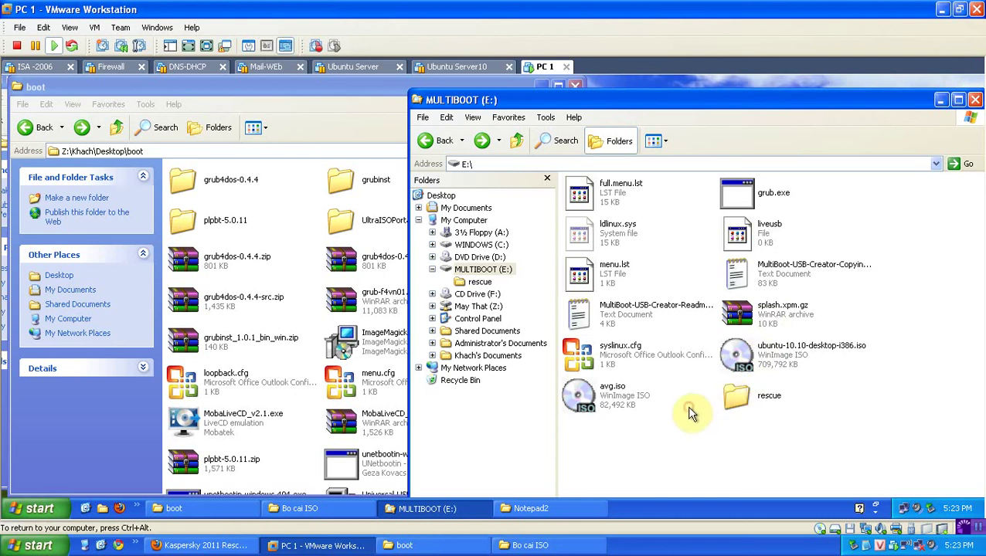
left_click(742, 237)
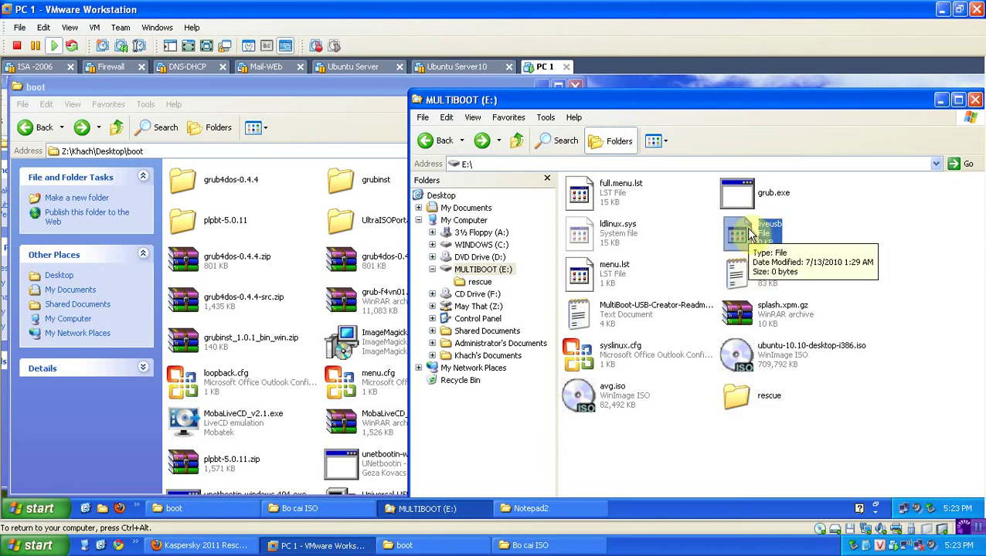
left_click(736, 406)
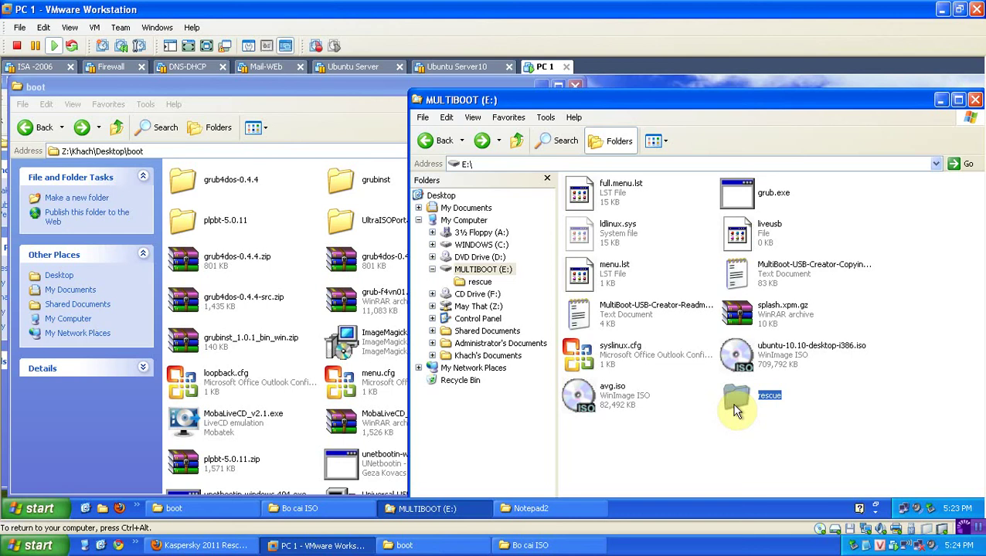
left_click(674, 424)
left_click(616, 396)
left_click(691, 427)
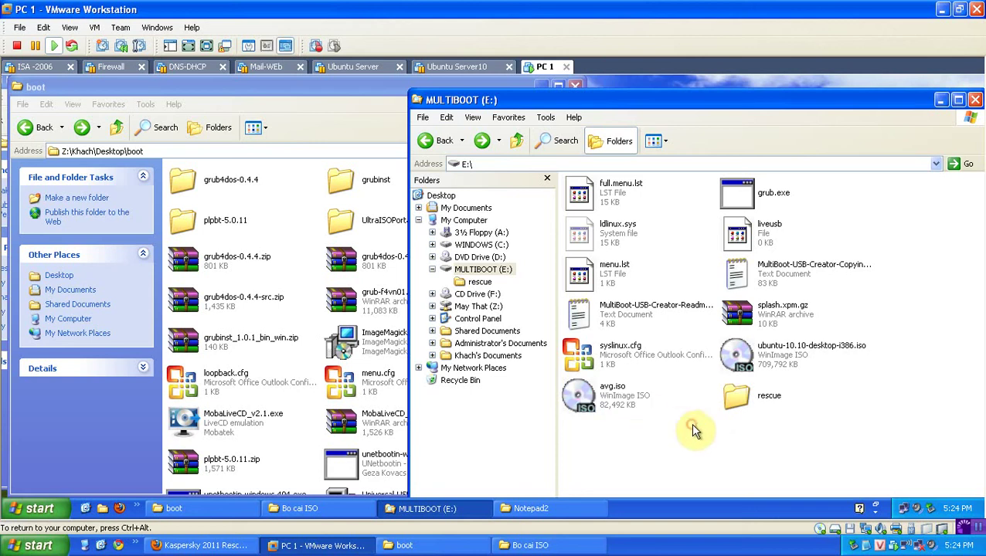
left_click(723, 375)
left_click(594, 402)
left_click(688, 439)
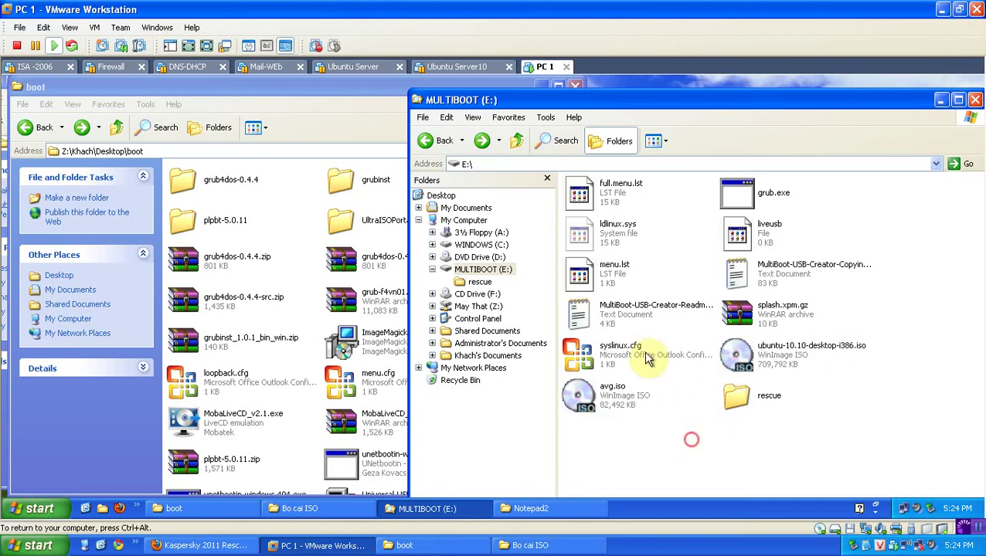
left_click(587, 275)
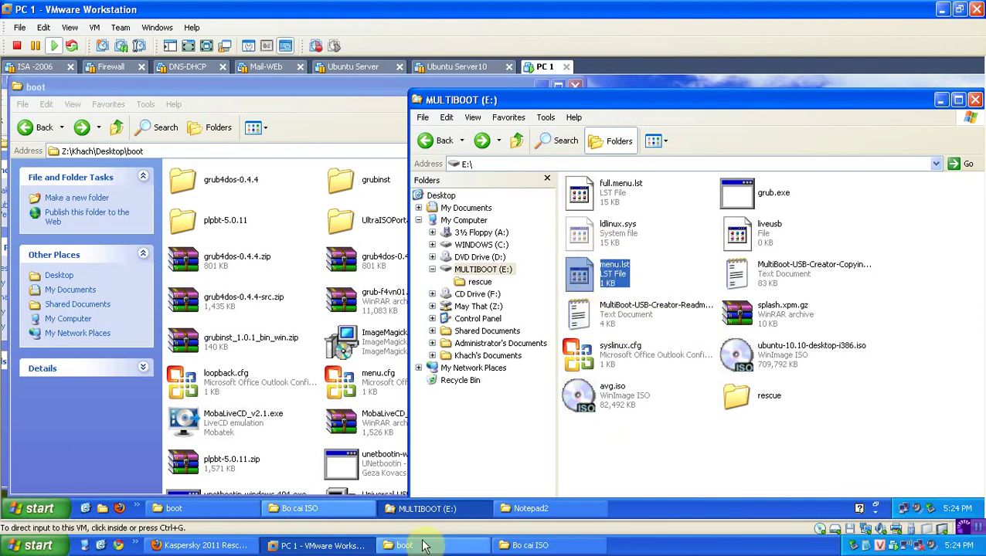
Open menu.lst from drive E: in Notepad2 and show its Kaspersky Rescue CD entry at the end of the file.
left_click(522, 512)
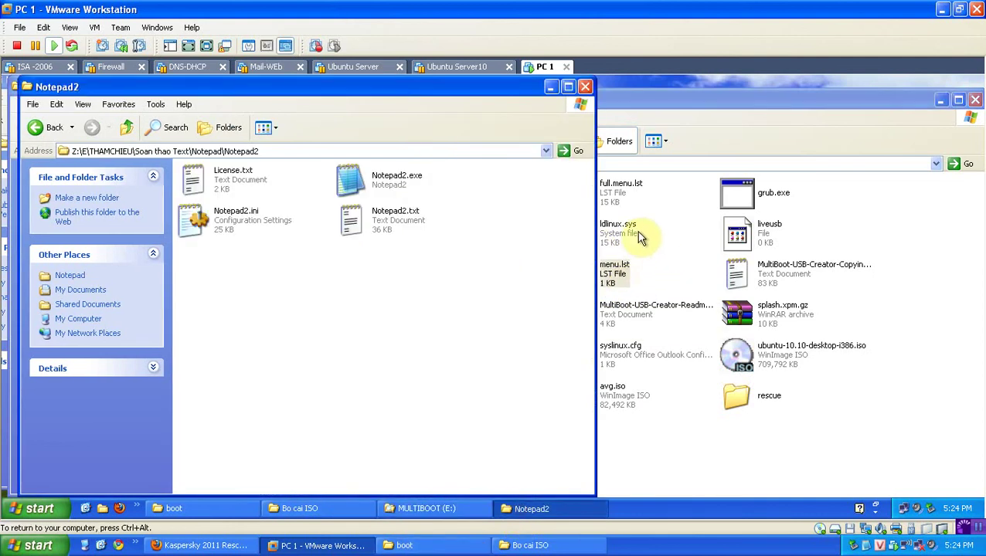
double_click(405, 182)
left_click_drag(774, 101, 461, 134)
left_click(679, 258)
left_click_drag(616, 251, 321, 287)
left_click_drag(375, 133, 245, 78)
scroll(384, 321, "down", 12)
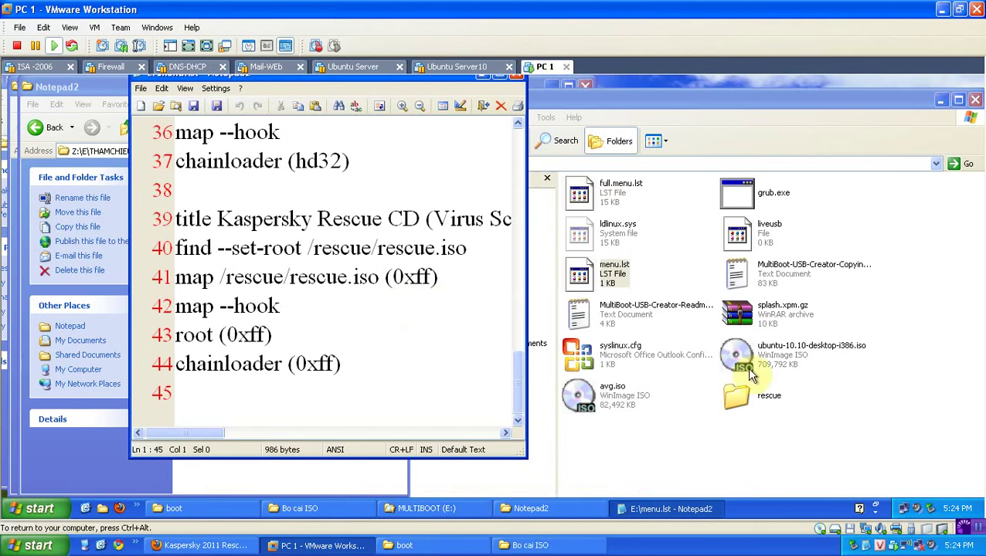
Create a new folder named linux in the root of drive E:.
right_click(667, 437)
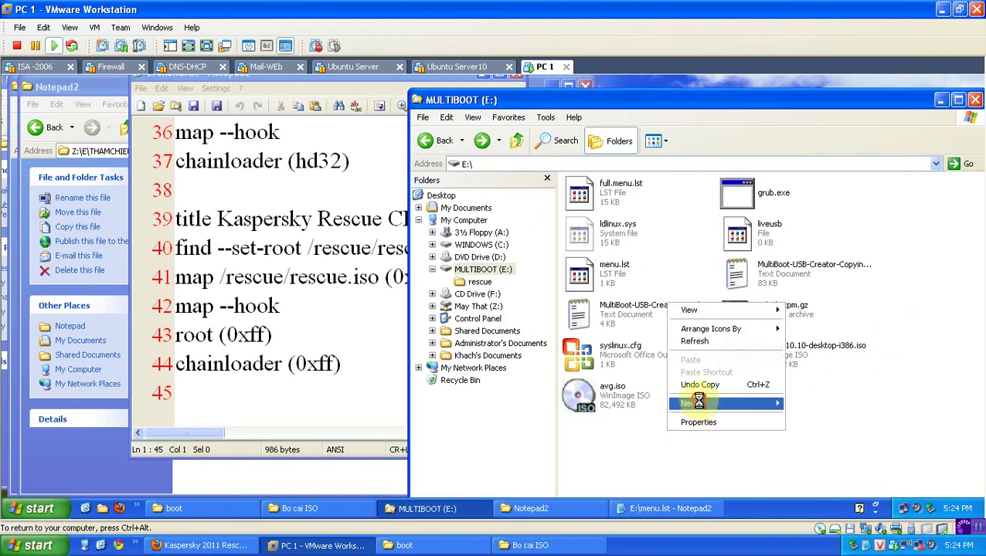
mouse_move(761, 402)
left_click(813, 218)
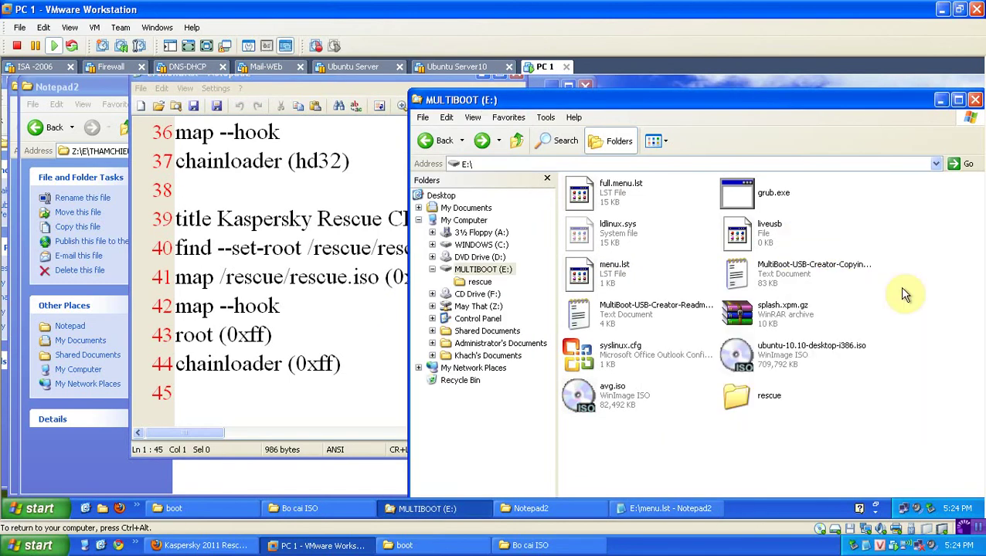
type("l")
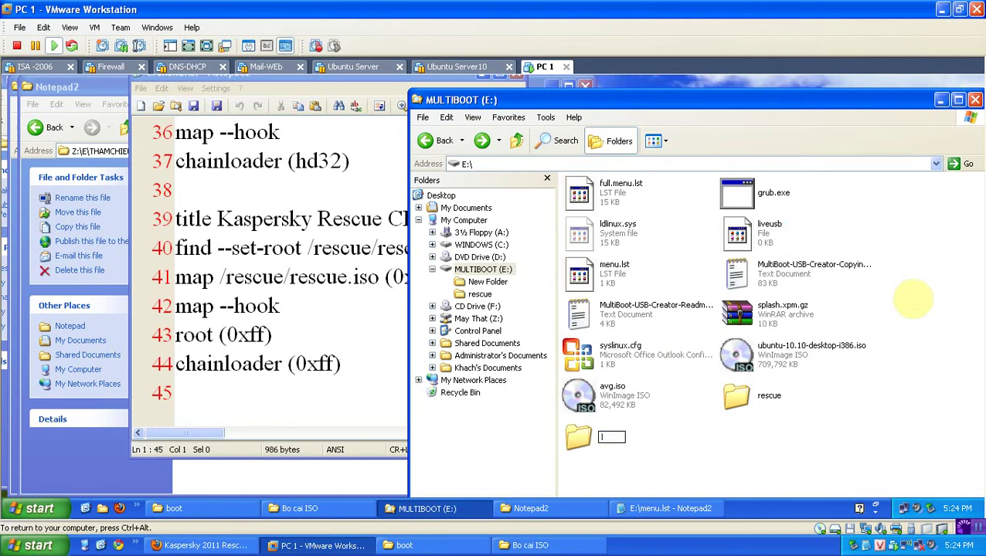
type("olinux")
Move avg.iso and ubuntu-10.10-desktop-i386.iso from the root of drive E: into the linux folder.
left_click_drag(579, 395, 591, 431)
left_click_drag(726, 374, 580, 398)
left_click(611, 394)
key("F2")
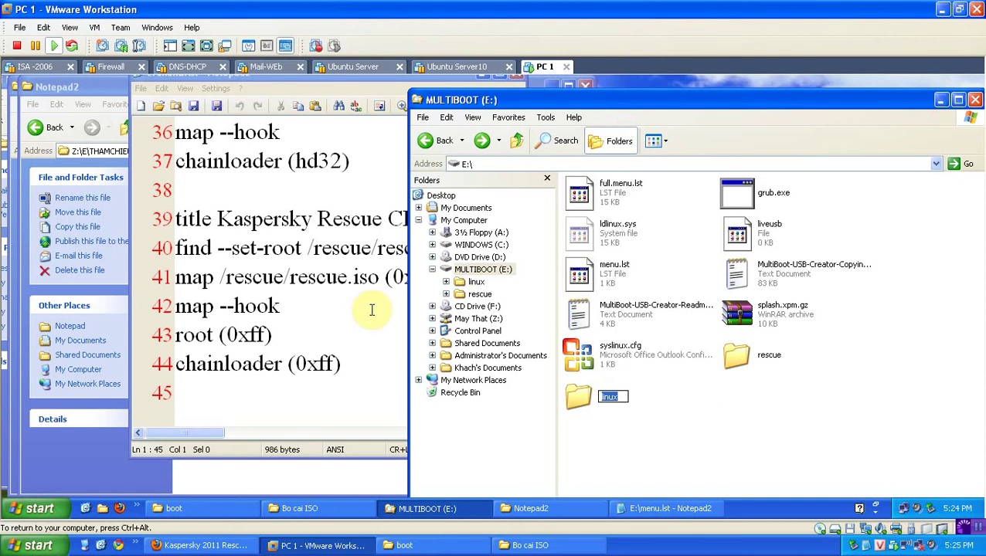
Change the AVG Rescue CD entry's find and map paths in menu.lst to /linux/avg.iso.
left_click(371, 307)
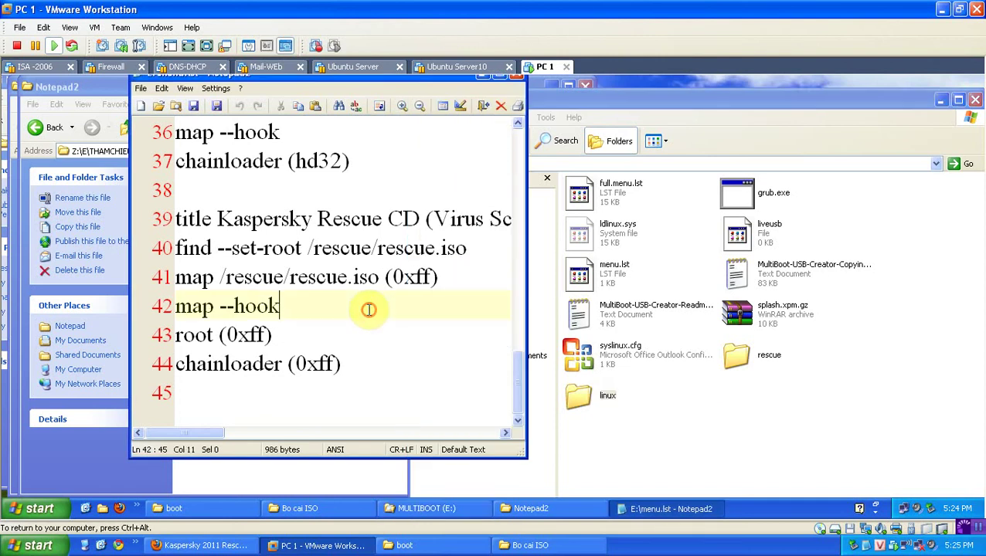
left_click(497, 76)
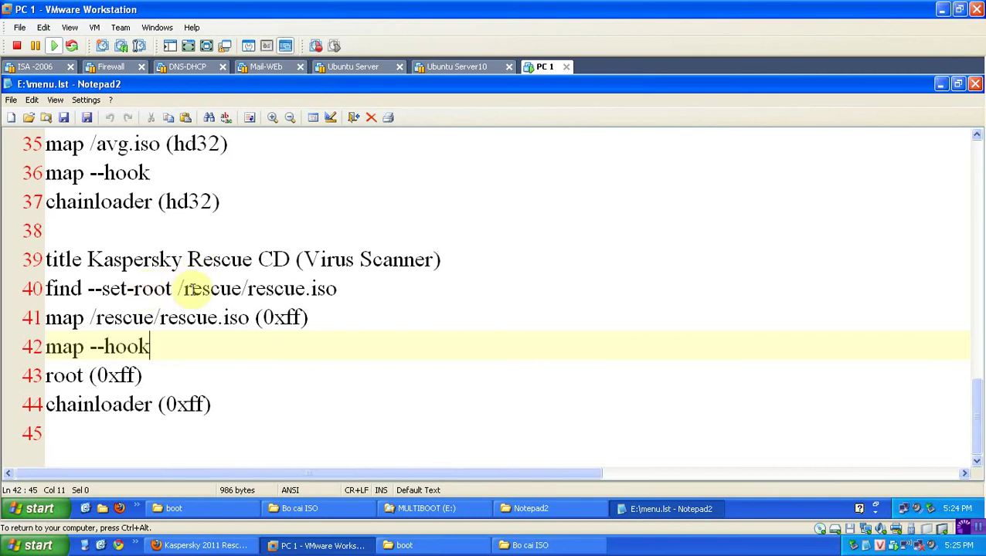
scroll(193, 289, "up", 2)
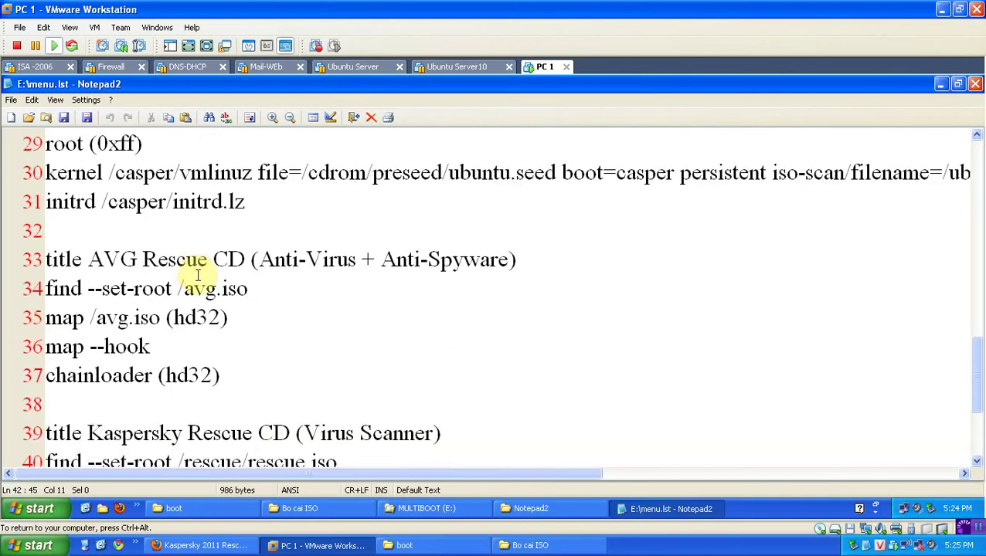
scroll(197, 288, "down", 1)
left_click(184, 201)
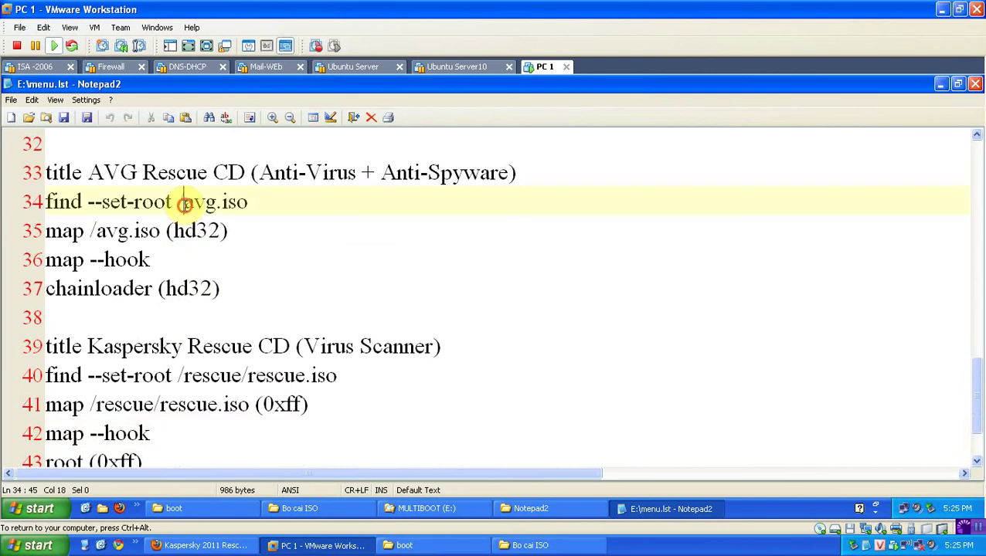
type("linux/")
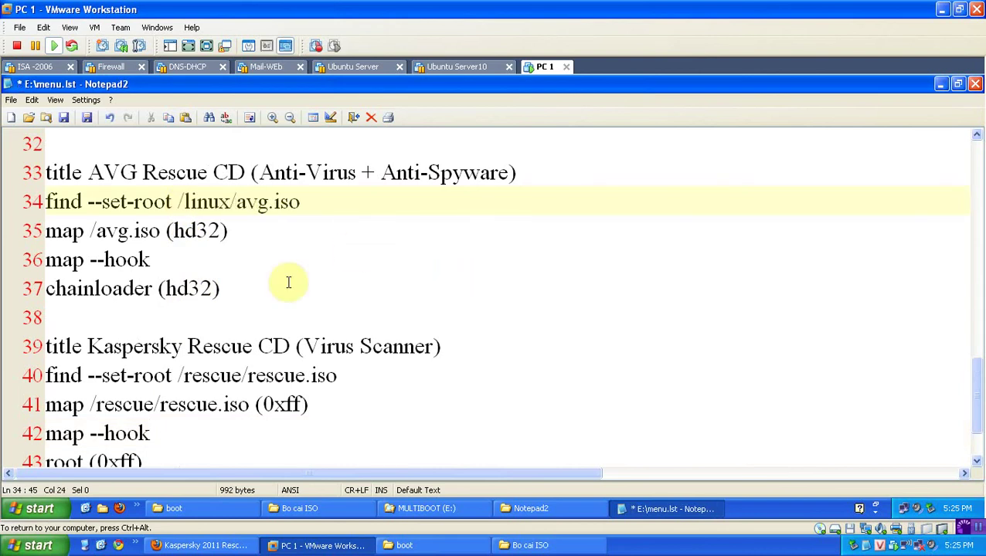
left_click(95, 231)
type("linux/")
Change the Ubuntu 10.10 entry's find and map paths to /linux/ubuntu-10.10-desktop-i386.iso and save menu.lst.
scroll(277, 258, "up", 1)
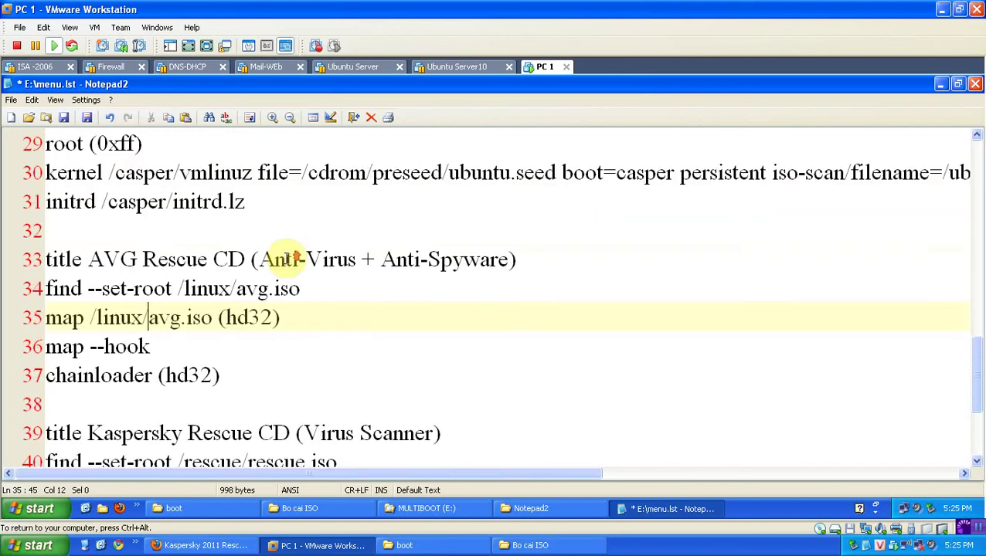
scroll(268, 247, "up", 1)
scroll(223, 208, "up", 1)
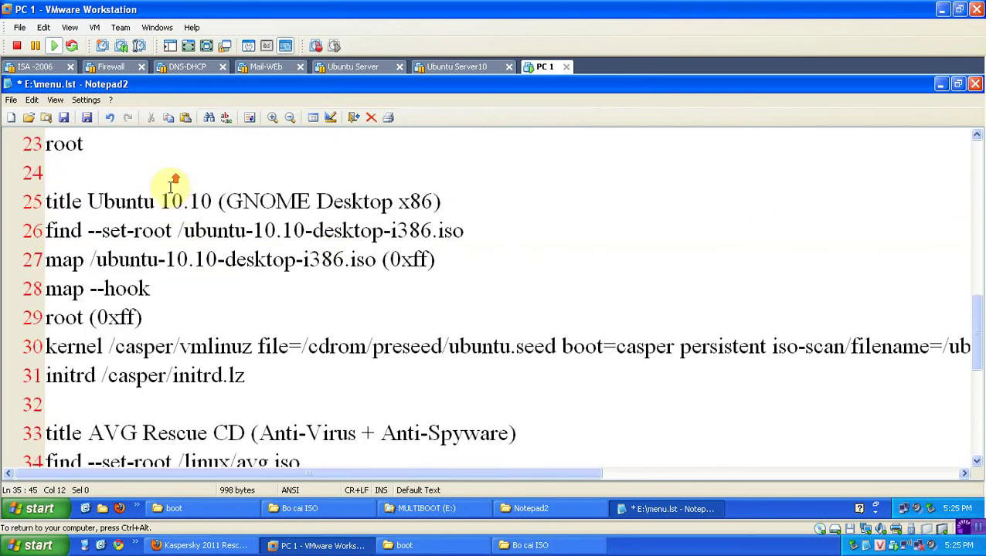
left_click(183, 231)
type("linux")
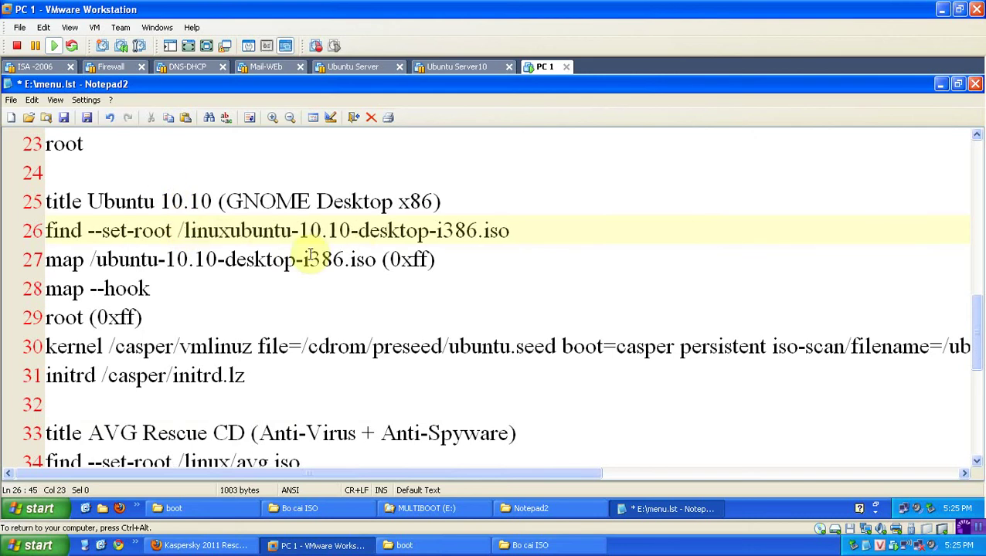
type("/")
left_click(113, 260)
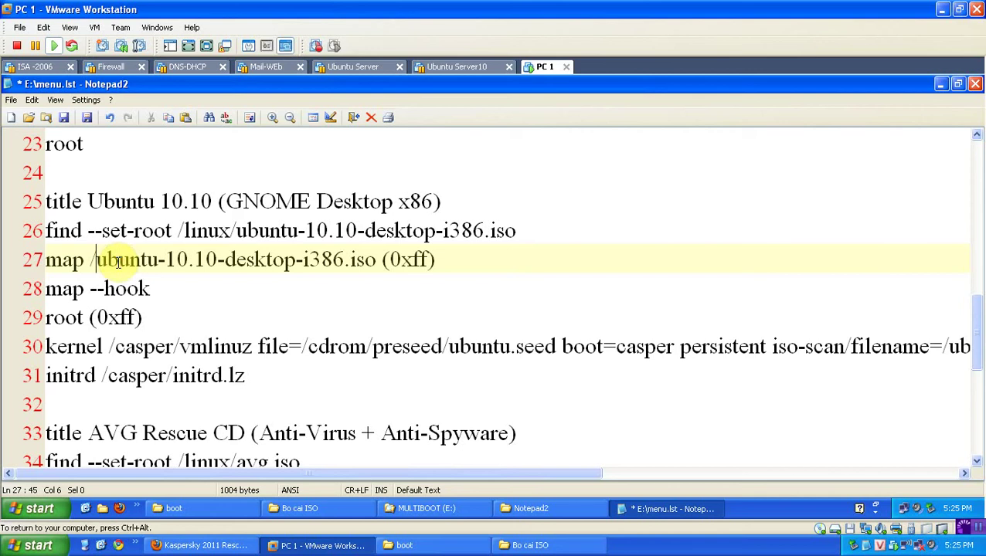
type("linux/")
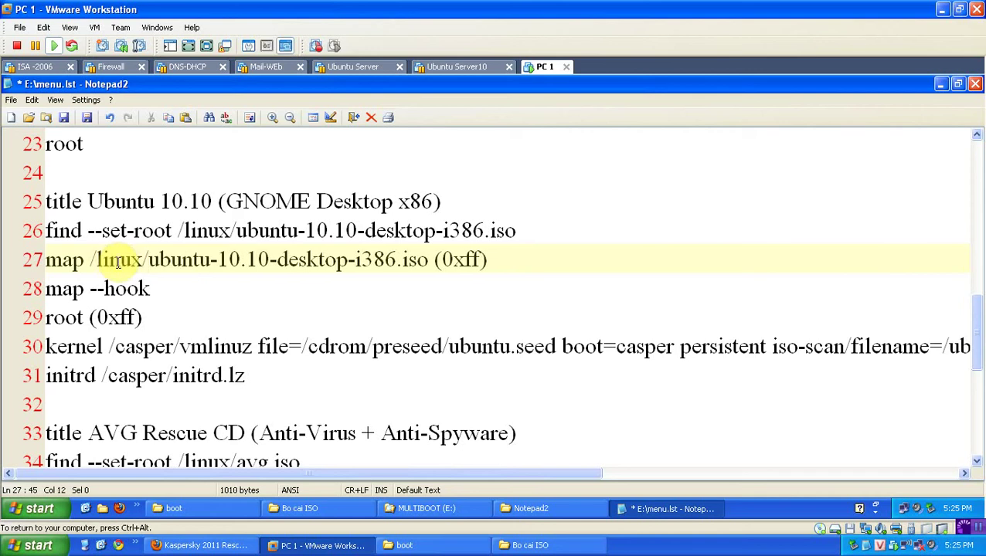
left_click(63, 118)
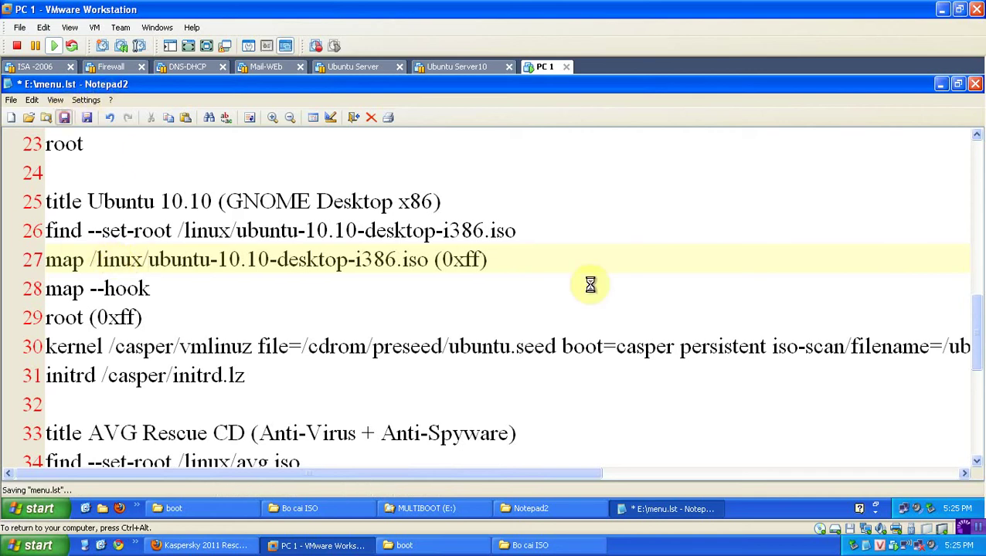
left_click(703, 292)
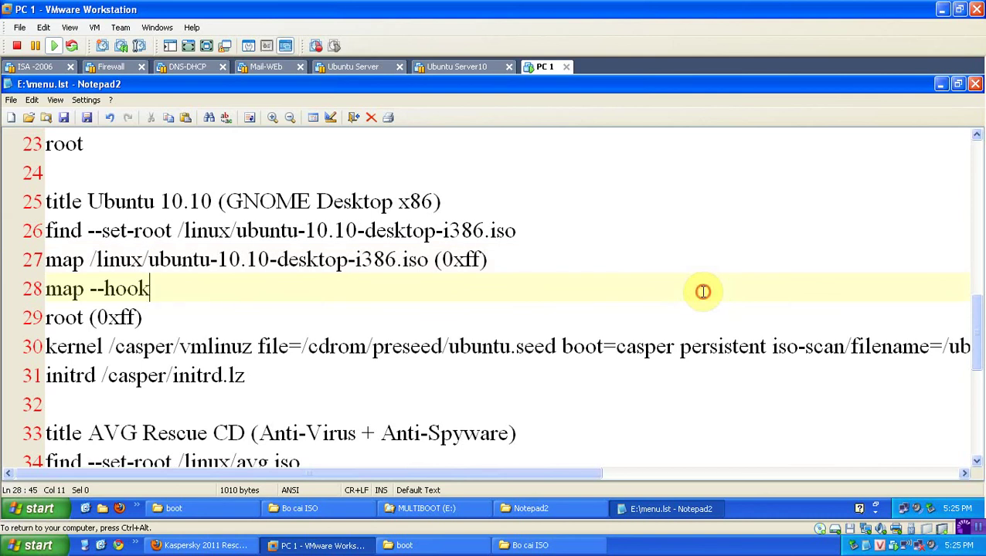
Duplicate the whole Kaspersky Rescue CD entry at the end of menu.lst, separated from the original by a blank line.
scroll(703, 292, "down", 4)
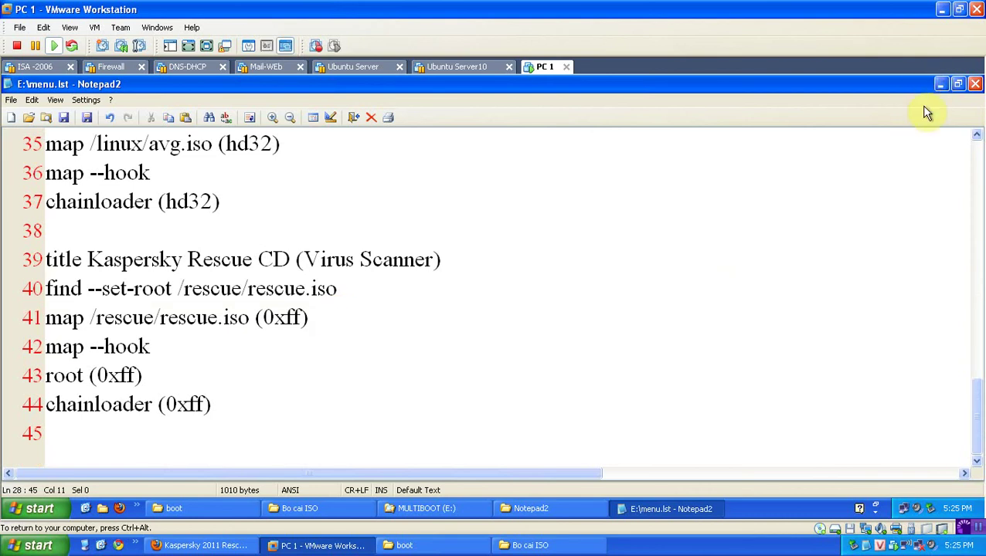
left_click(687, 236)
left_click_drag(37, 261, 61, 417)
key("ctrl+c")
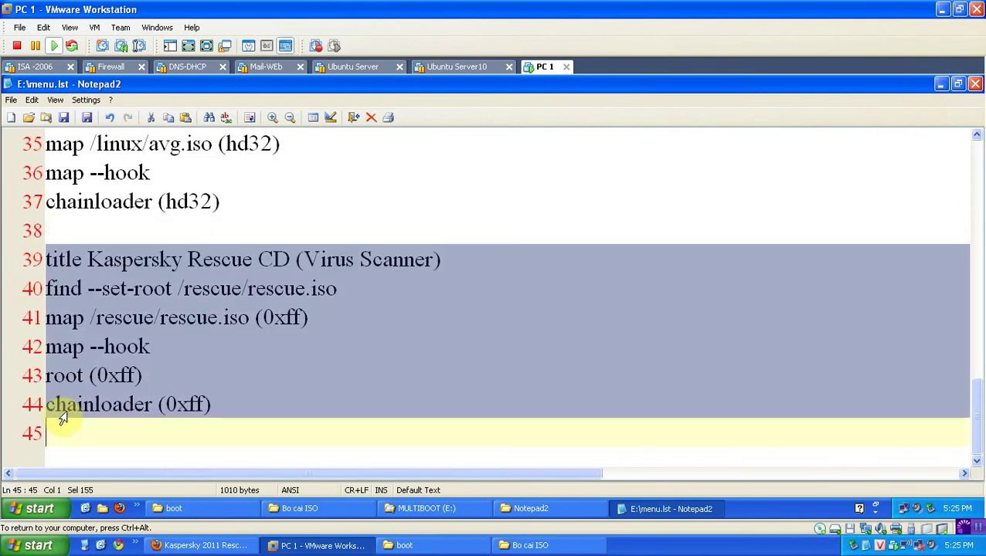
key("Right")
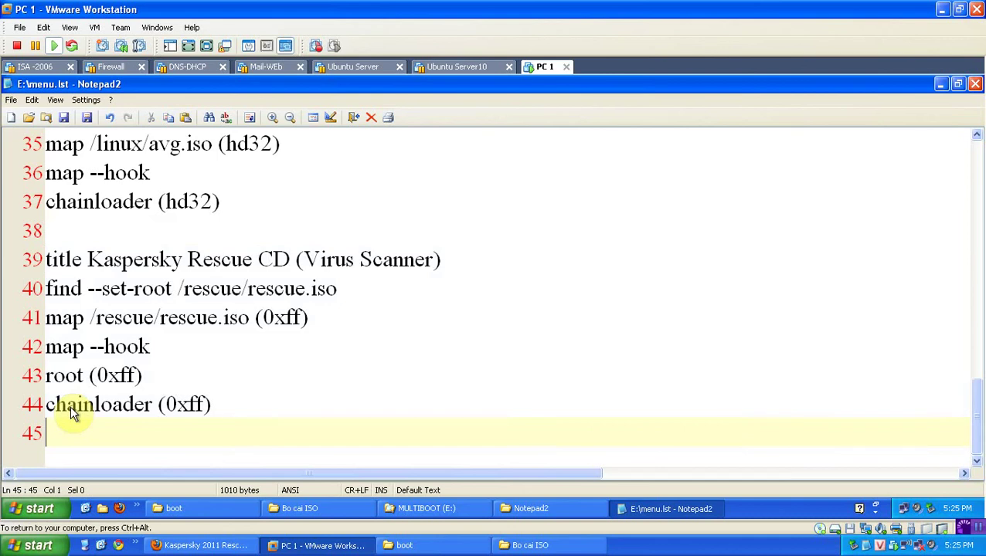
key("Return")
key("Return")
key("Up")
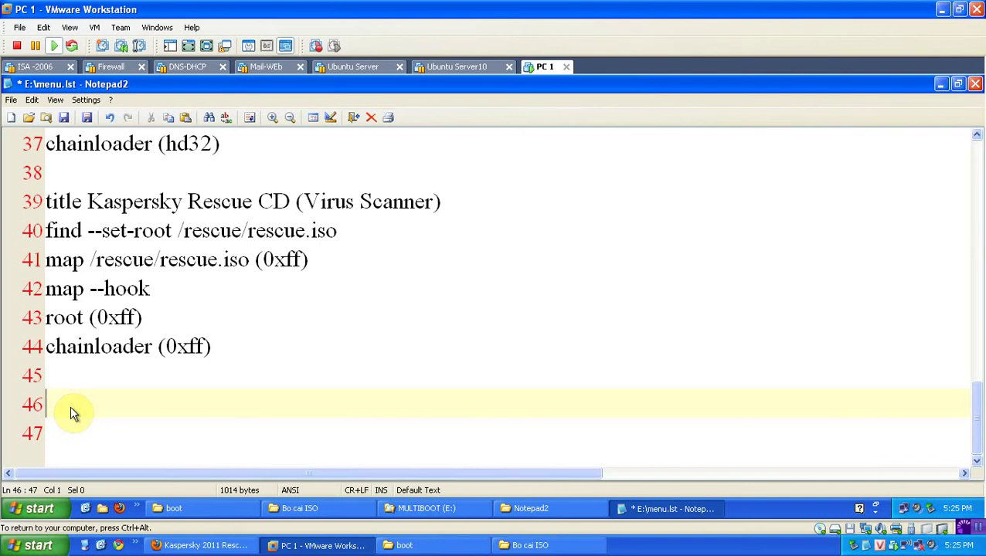
key("ctrl+v")
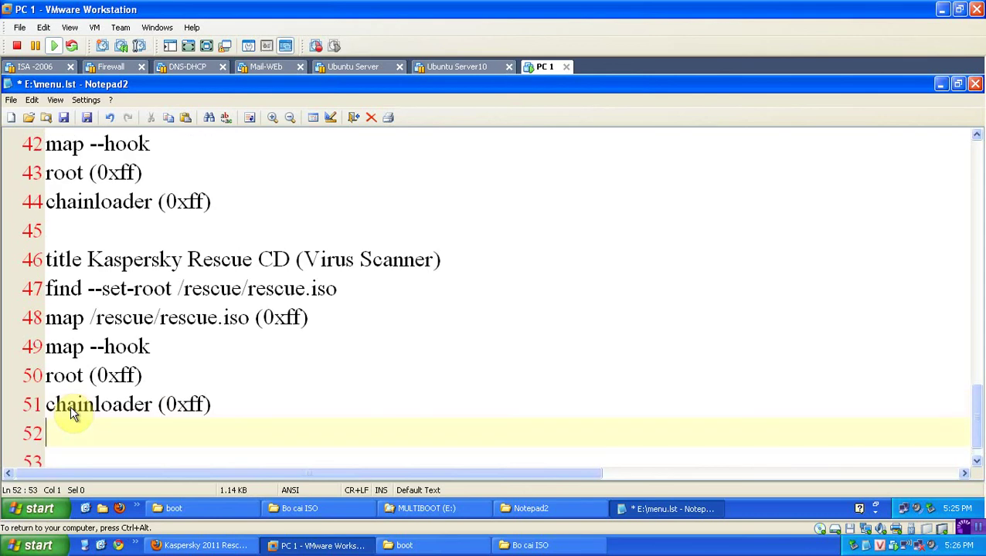
Retitle the duplicated entry "Hiren't boot 9.9", set its find and map paths to /rescue/hiren.iso, and save menu.lst.
left_click_drag(87, 258, 421, 259)
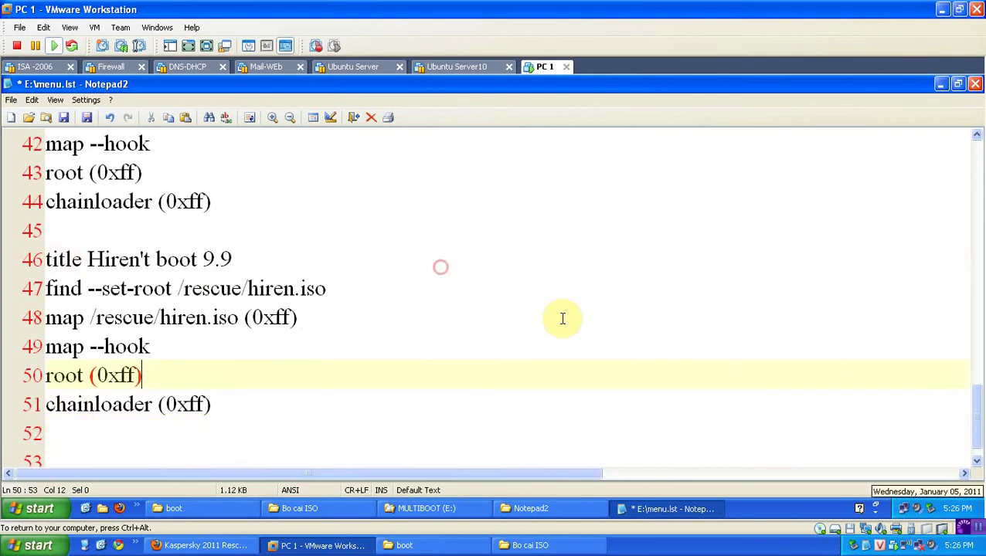
left_click(561, 319)
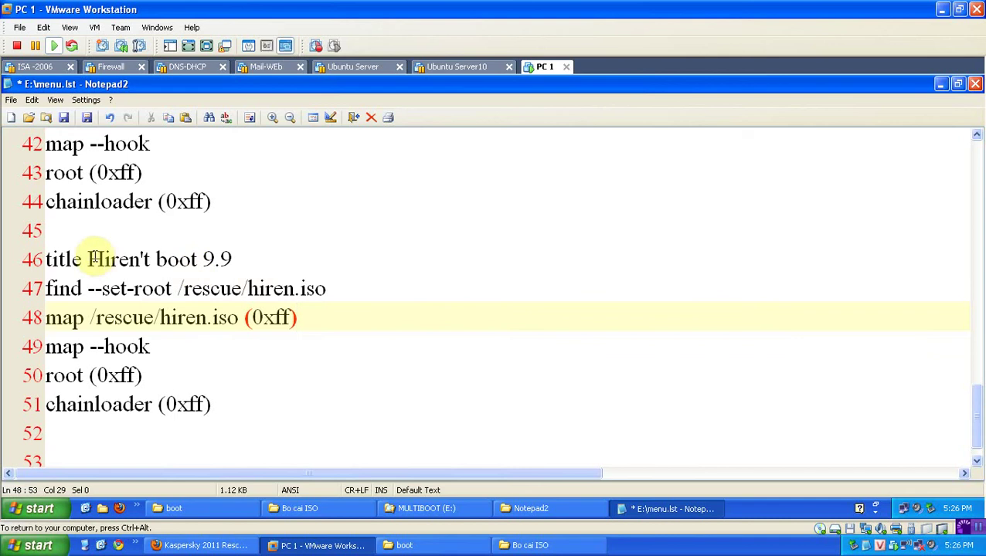
left_click(65, 118)
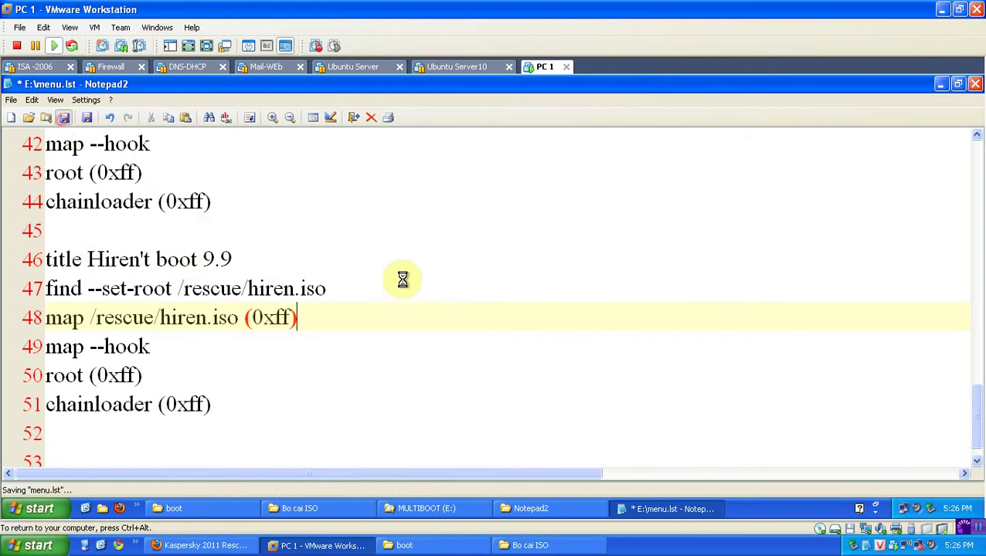
left_click(210, 288)
left_click(480, 297)
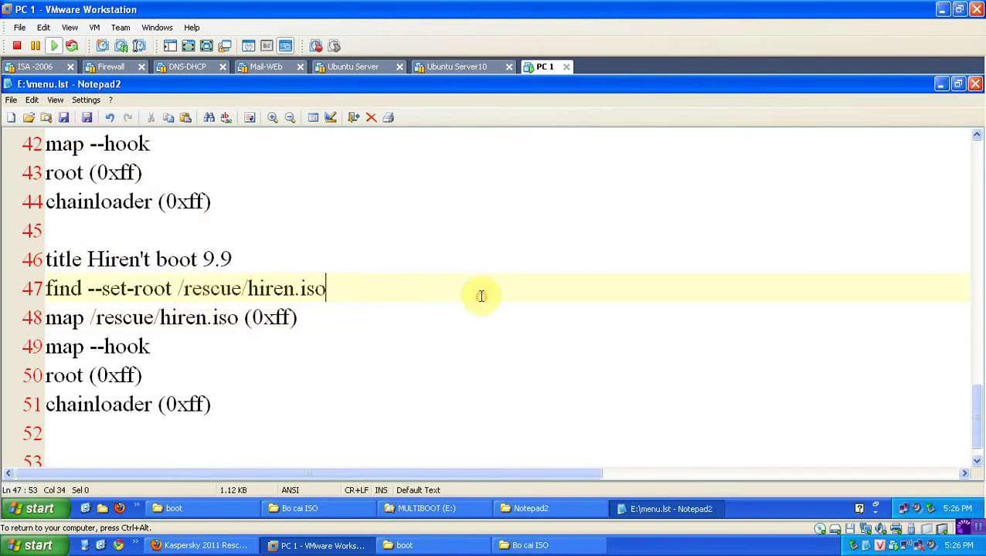
Review the Hiren't boot 9.9 entry and copy the file name hiren.iso from its find line.
left_click(268, 248)
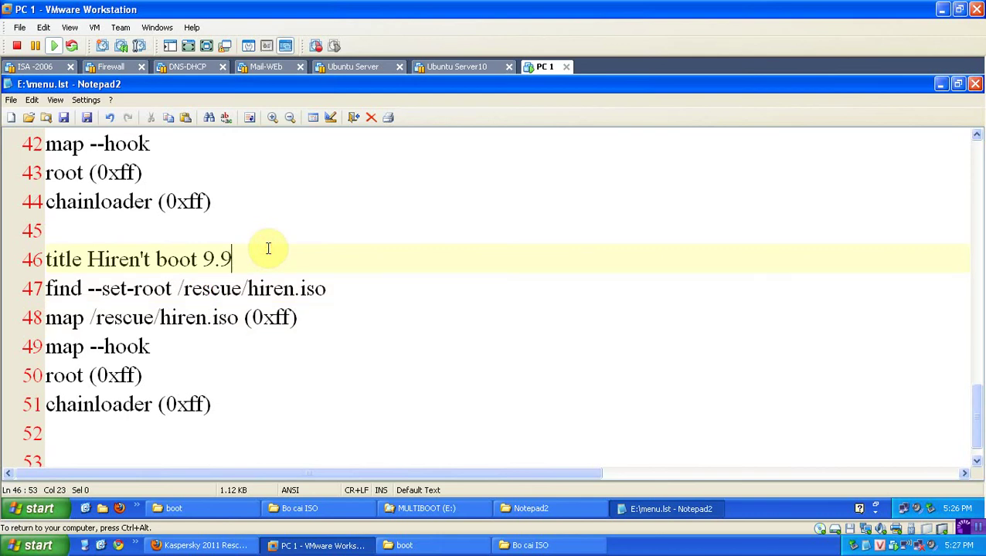
left_click(58, 230)
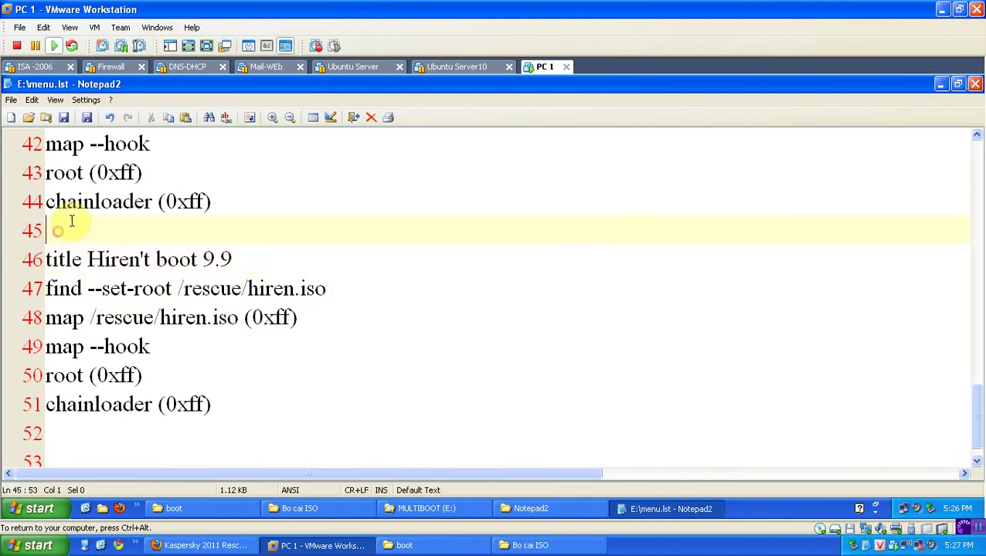
left_click(30, 229)
left_click(374, 265)
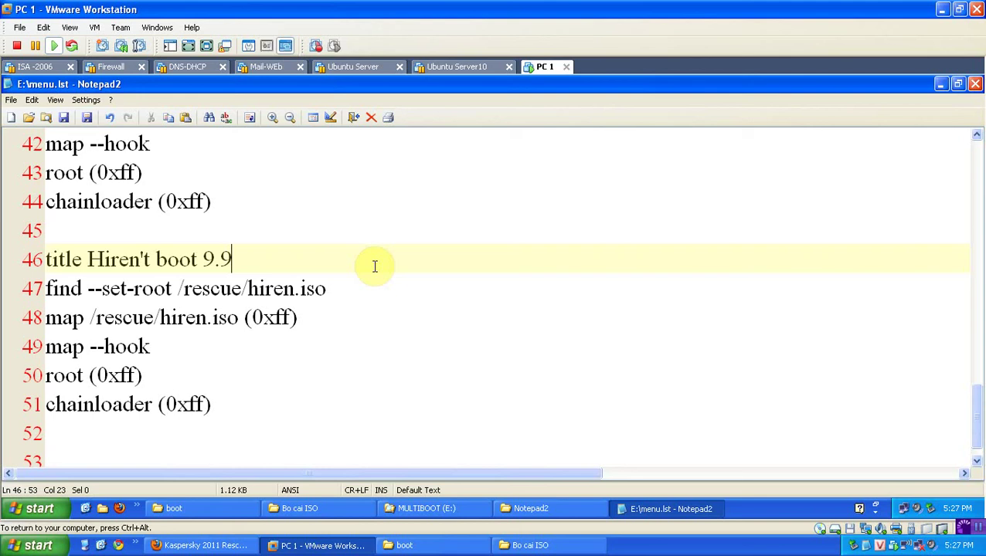
left_click_drag(286, 259, 87, 260)
left_click(270, 375)
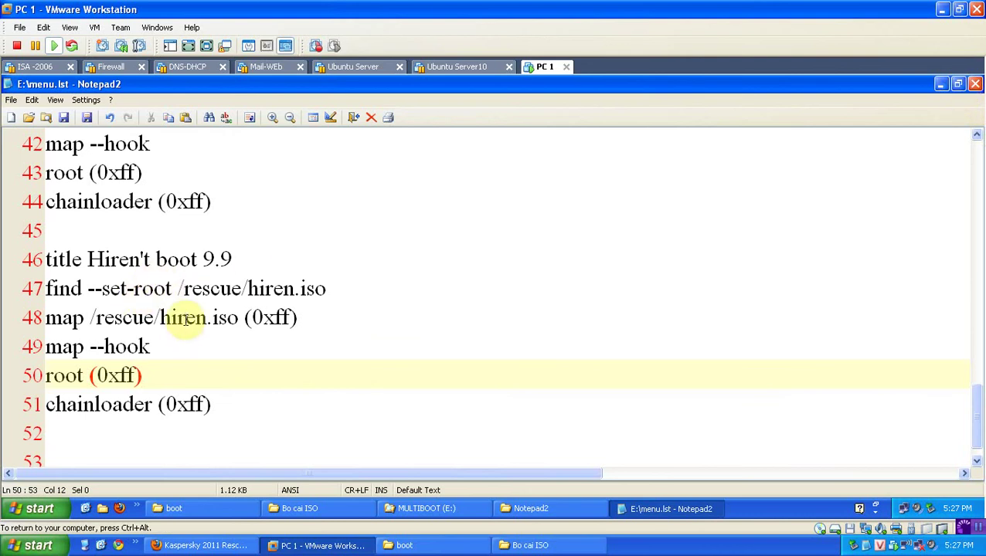
left_click_drag(249, 288, 326, 288)
right_click(300, 291)
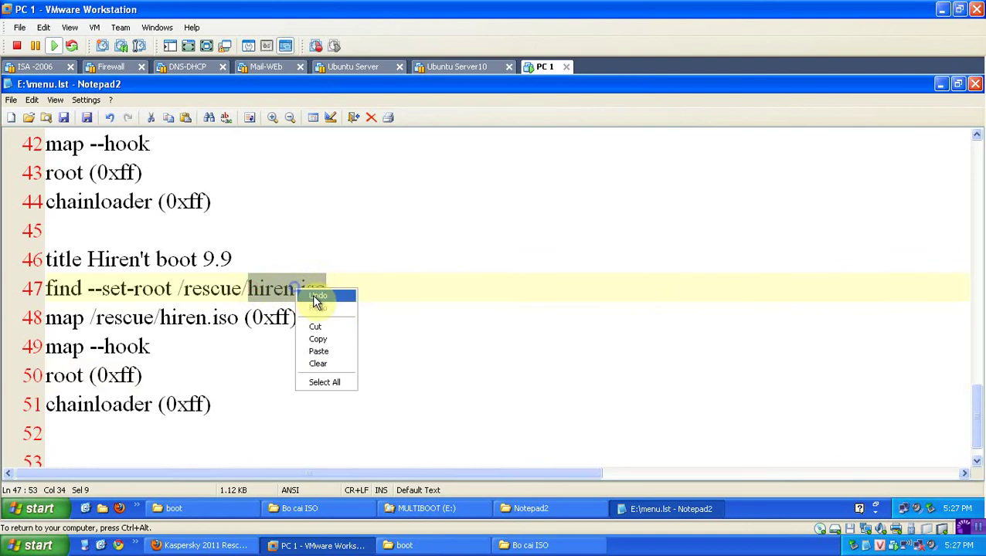
left_click(317, 340)
left_click(698, 208)
Search the boot folder and the Hiren's_BootCD_10.1 folder on the Z: drive's Desktop for a Hiren's Boot ISO.
left_click(940, 84)
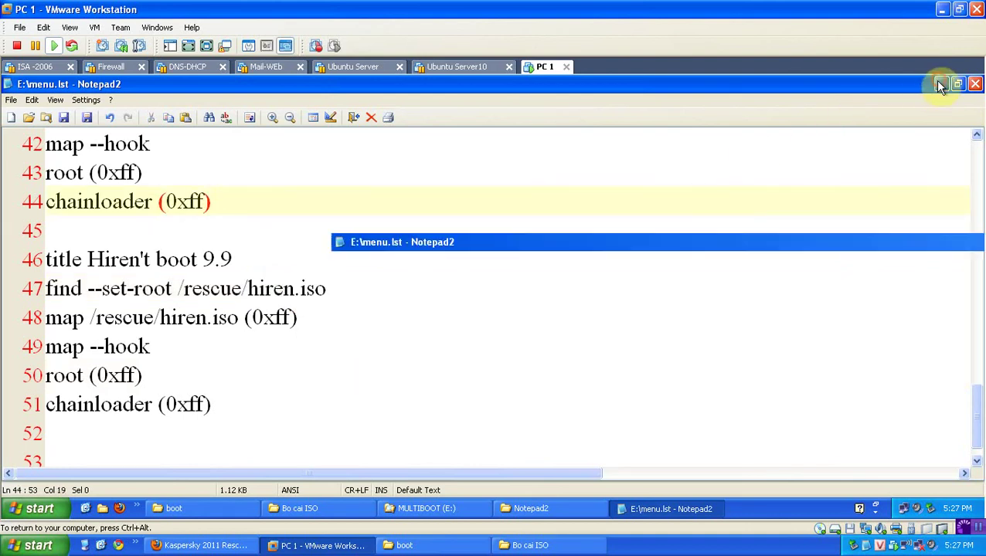
left_click(175, 508)
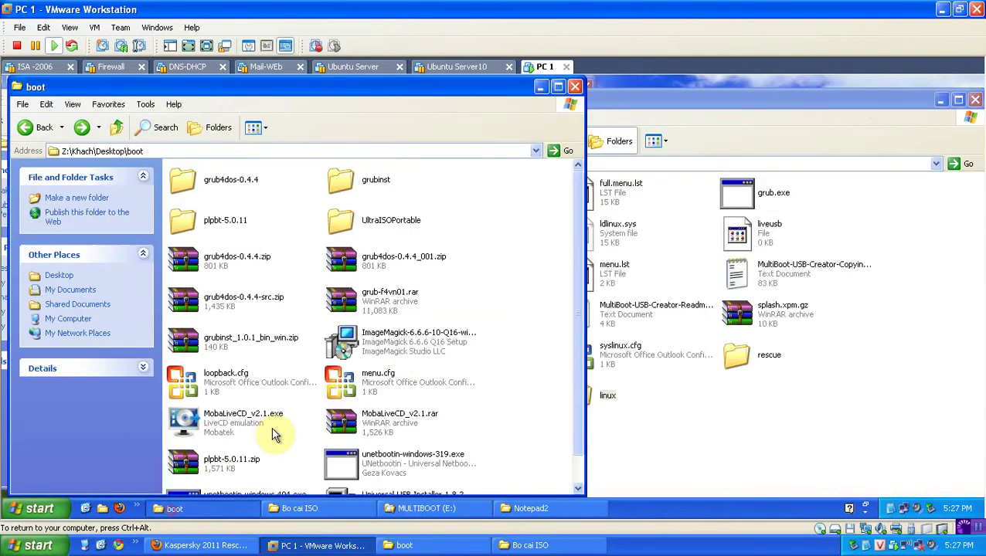
scroll(326, 275, "down", 1)
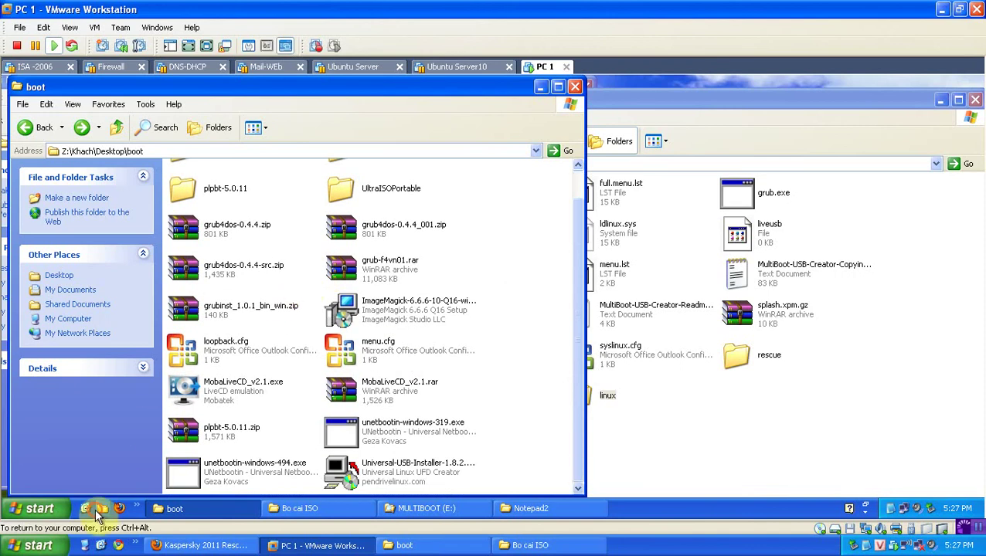
left_click(101, 510)
double_click(441, 182)
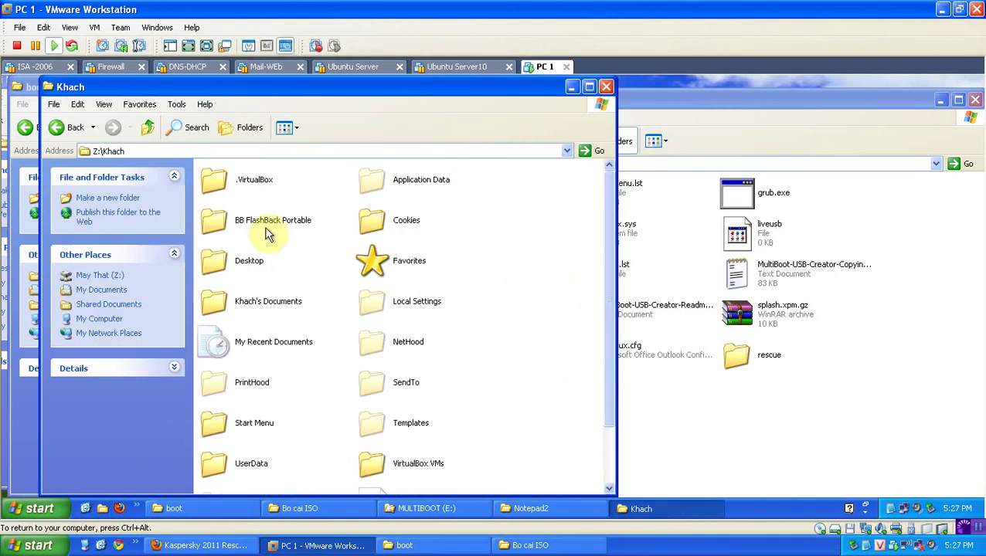
double_click(265, 259)
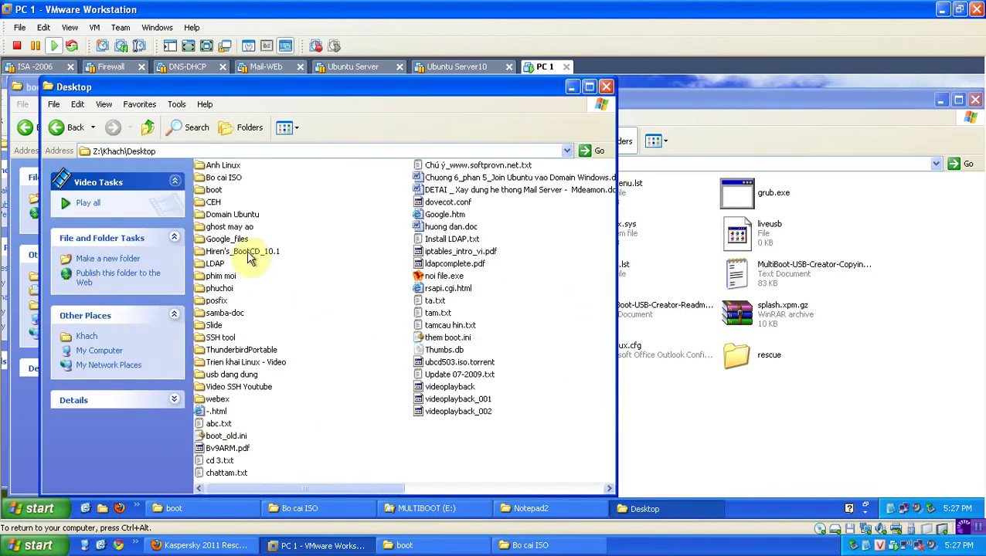
left_click(250, 259)
left_click(297, 276)
left_click(258, 254)
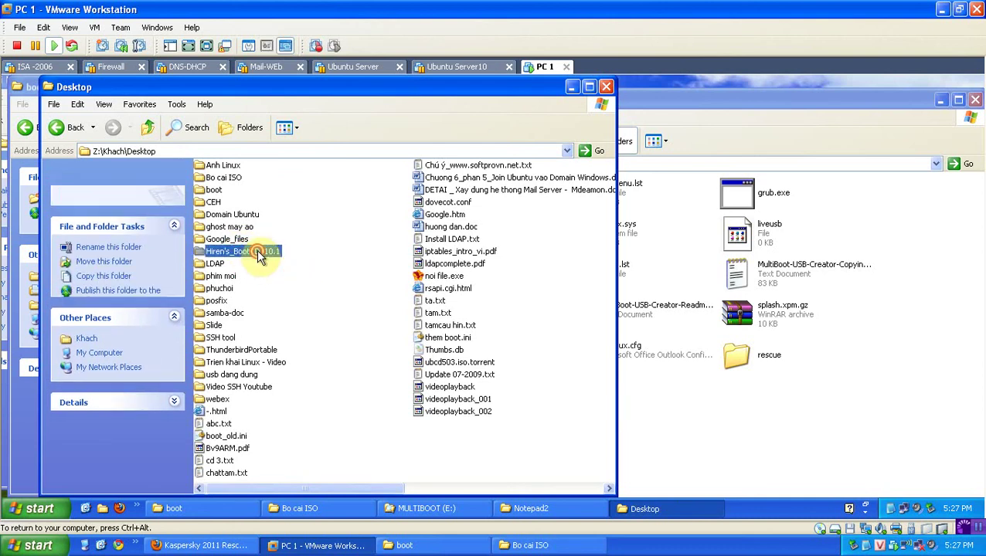
double_click(260, 258)
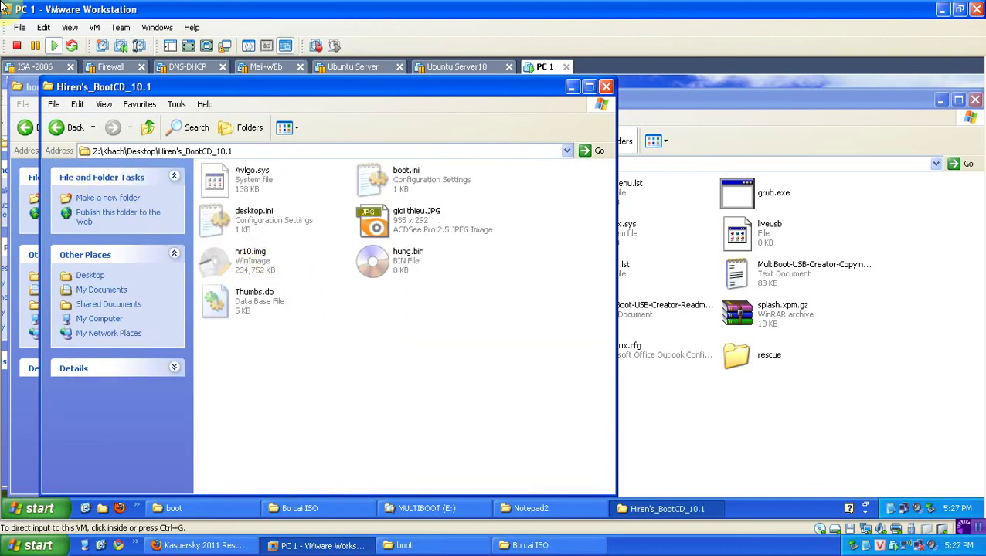
left_click(68, 128)
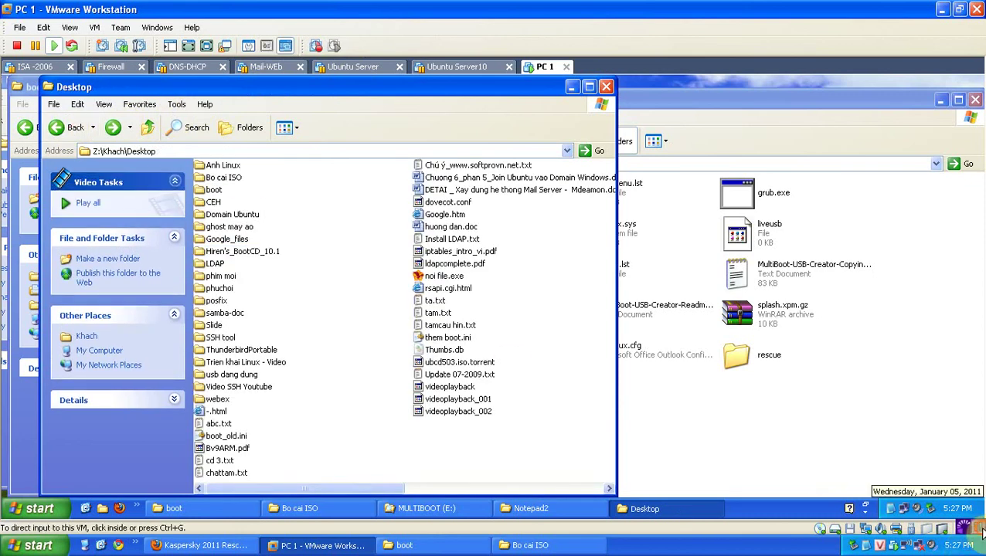
Open Hirens.BootCD.9.9.zip from D:\Hirens.BootCD\Hirens.BootCD.9.9.
left_click(778, 510)
double_click(190, 210)
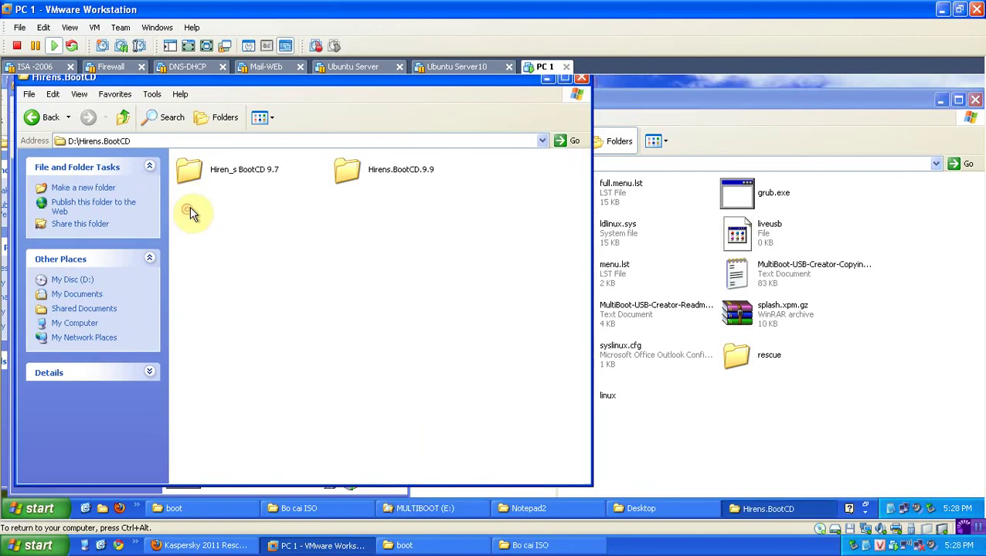
left_click(195, 184)
left_click(346, 171)
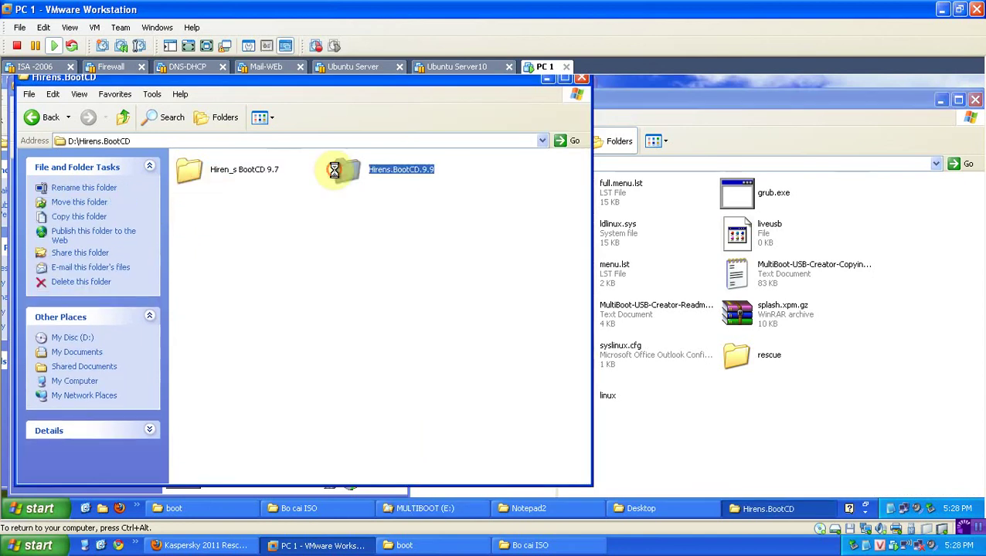
left_click(218, 406)
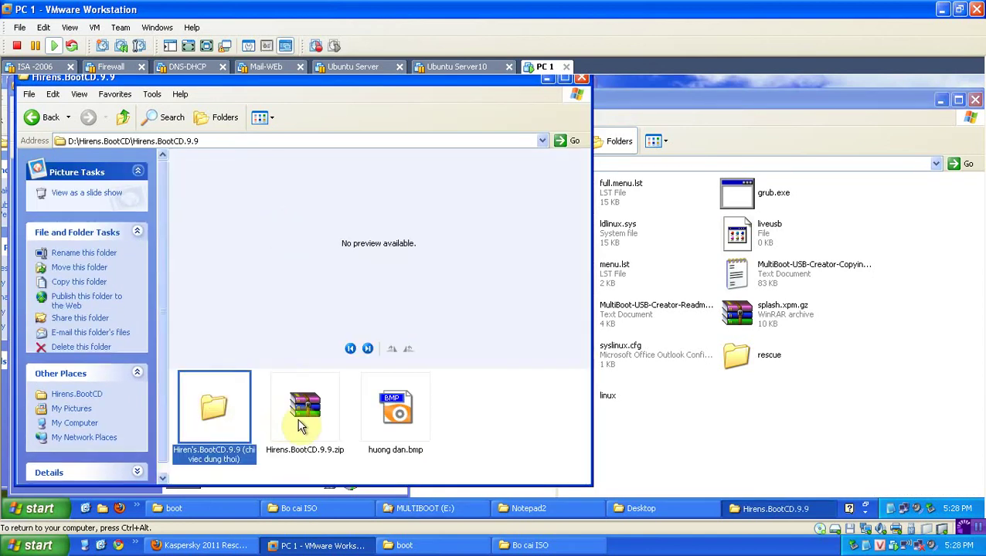
left_click(304, 423)
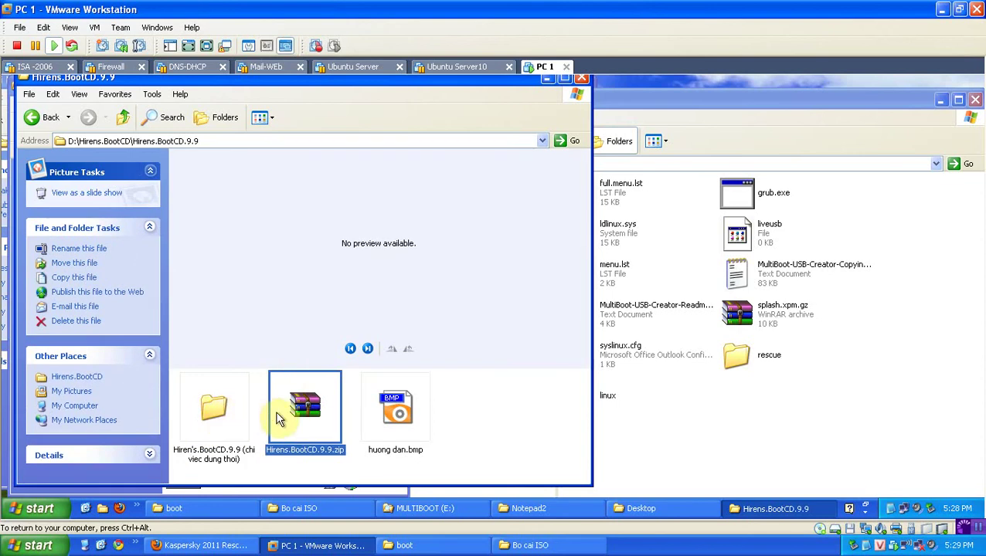
double_click(319, 418)
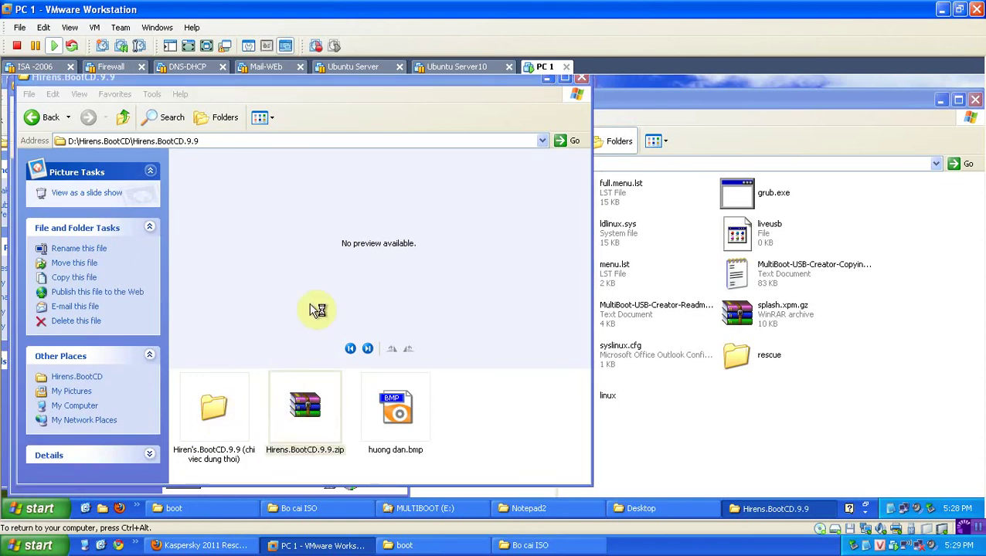
Extract Hiren's.BootCD.9.9.iso from the archive into the rescue folder on the MULTIBOOT (E:) drive.
left_click(885, 448)
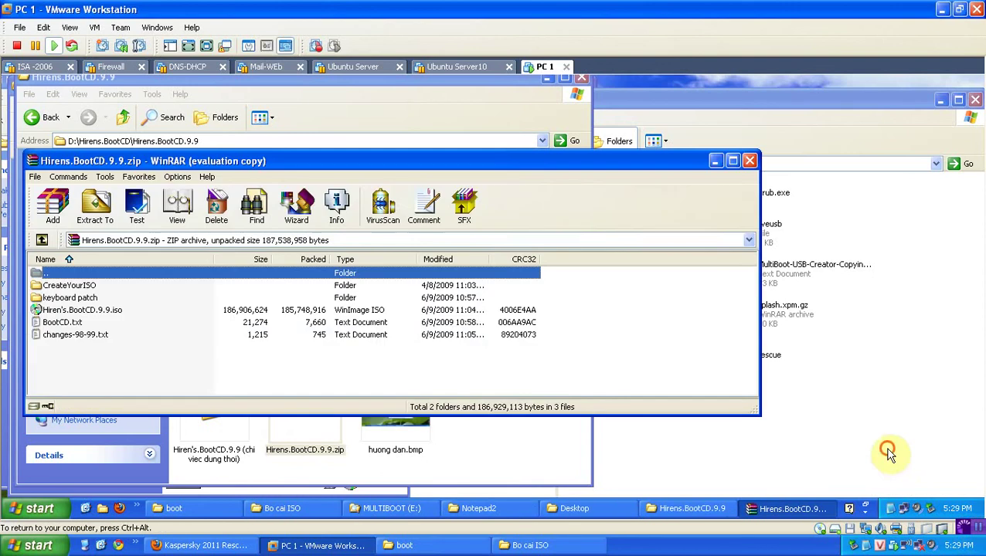
left_click(793, 424)
double_click(748, 348)
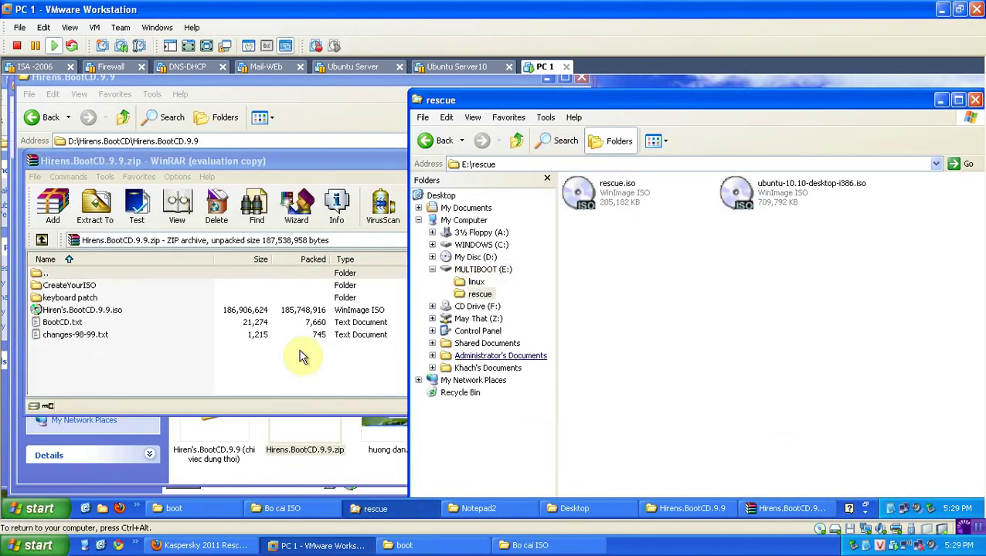
left_click_drag(79, 310, 808, 333)
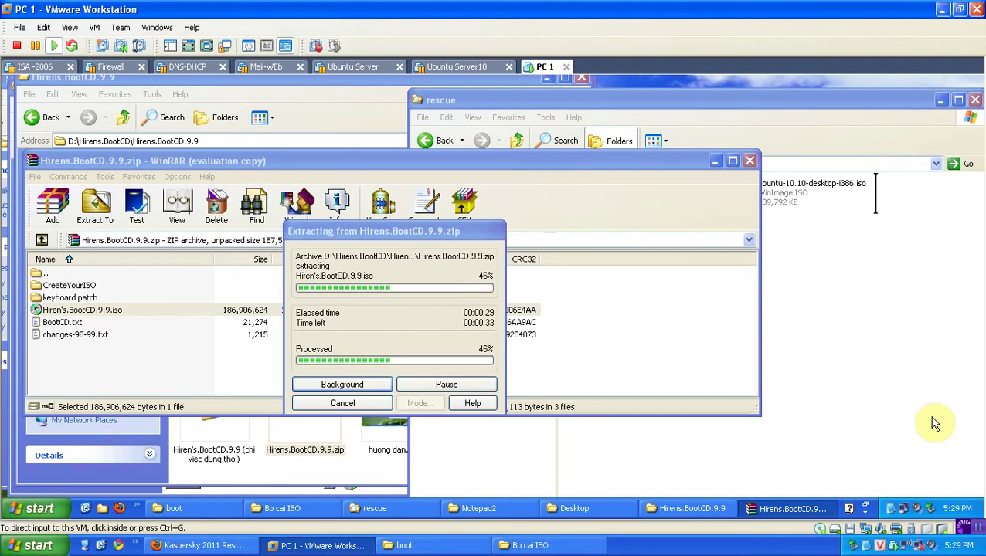
View the start of the Pendrivelinux article on booting multiple ISOs from USB in Firefox, and return to the virtual machine.
left_click(201, 545)
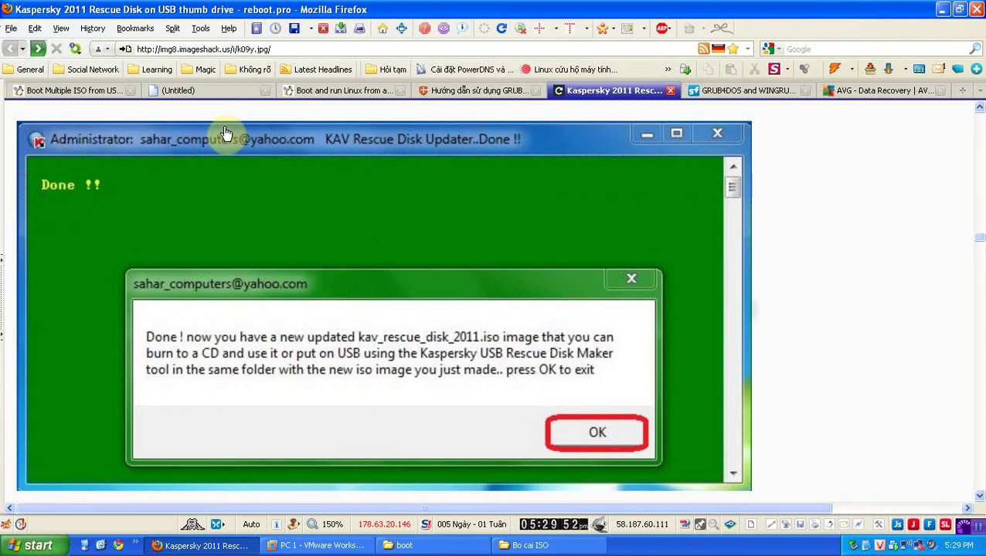
left_click(105, 90)
scroll(392, 249, "up", 5)
scroll(266, 266, "up", 15)
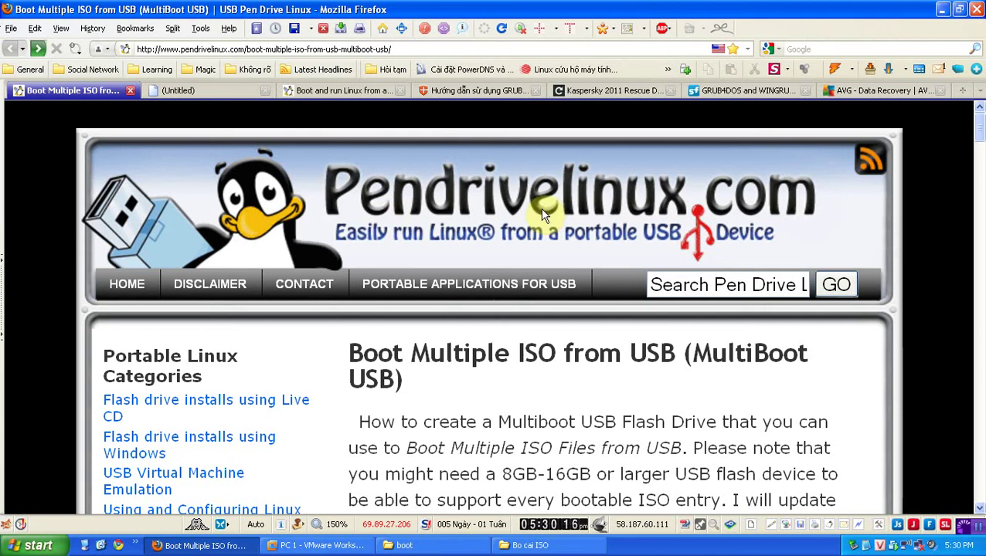
left_click(968, 530)
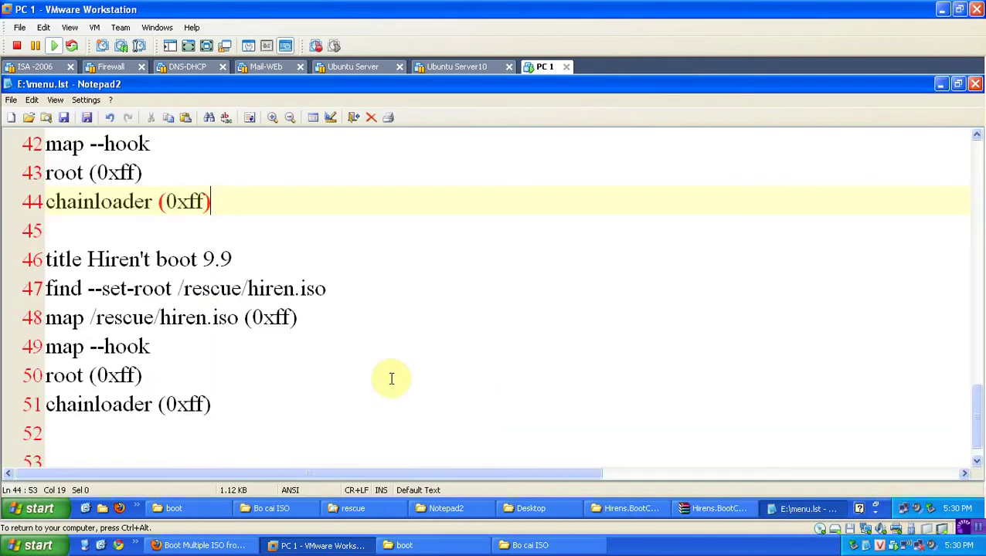
Copy the file name hiren.iso from the find line in menu.lst and select Hiren's.BootCD.9.9.iso in the rescue folder.
mouse_move(251, 288)
left_mouse_down()
mouse_move(334, 288)
mouse_move(248, 289)
left_mouse_up()
right_click(288, 292)
left_click(314, 347)
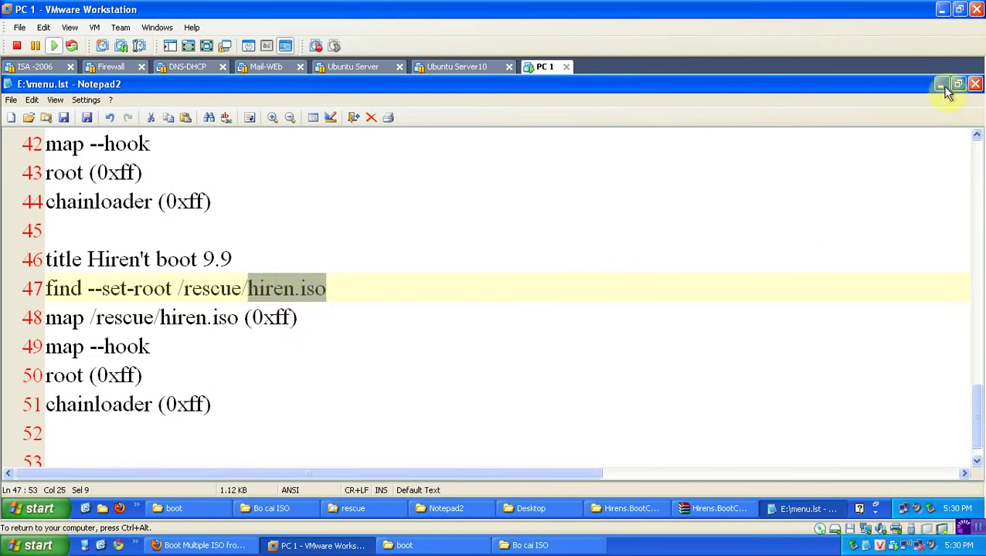
left_click(943, 84)
left_click(772, 193)
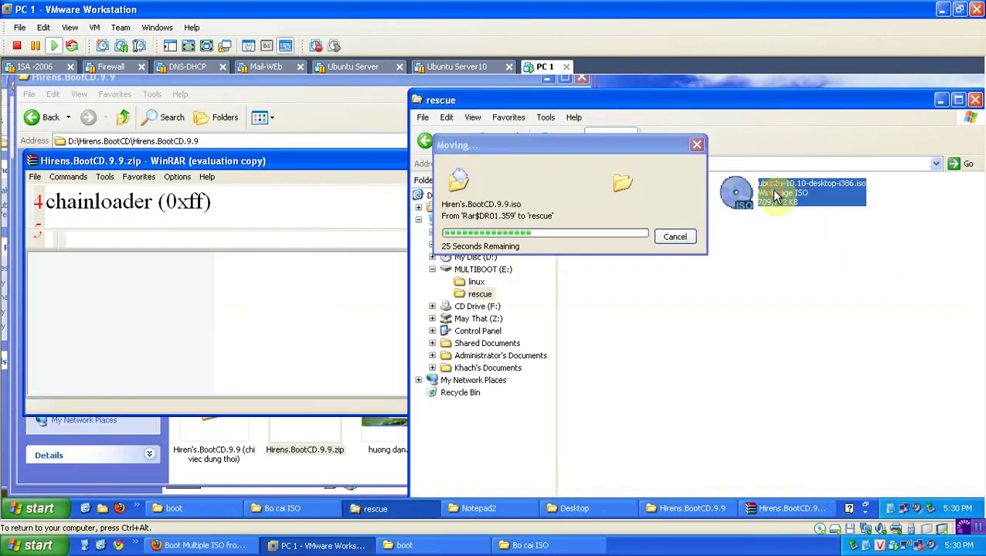
left_click(588, 233)
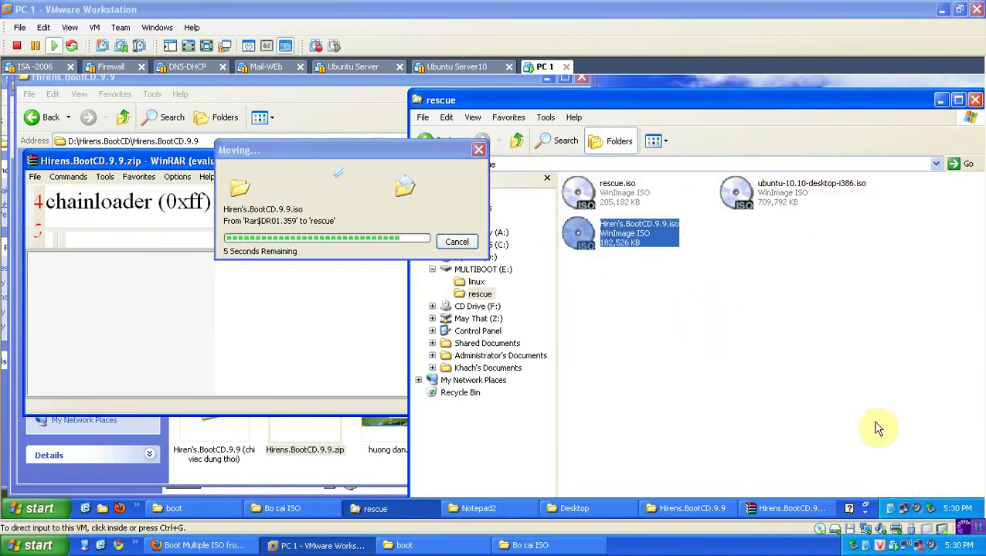
Review the Bkav forum's GRUB4DOS guide on the GRLDR, Menu.lst and liveusb files in Firefox, and check the host's boot folder.
left_click(202, 545)
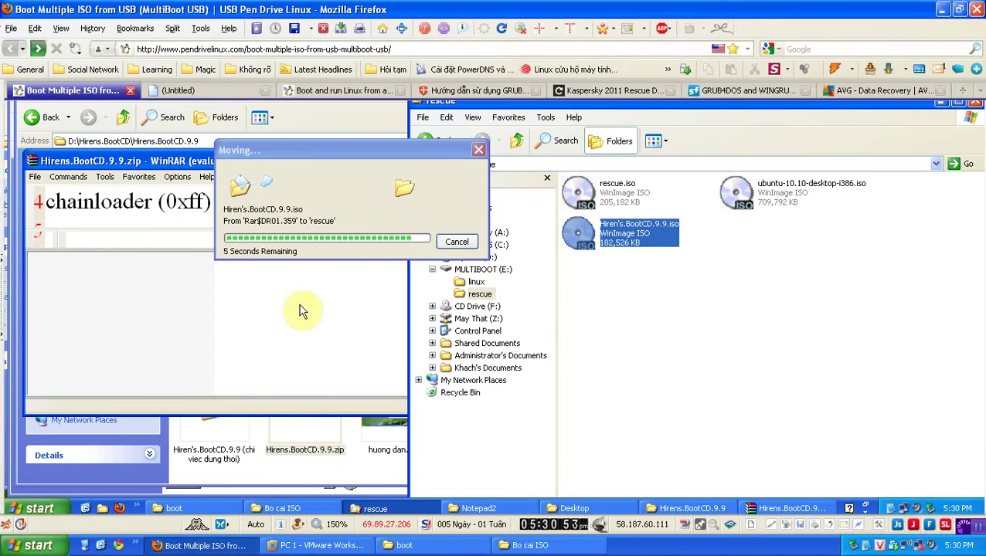
left_click(466, 91)
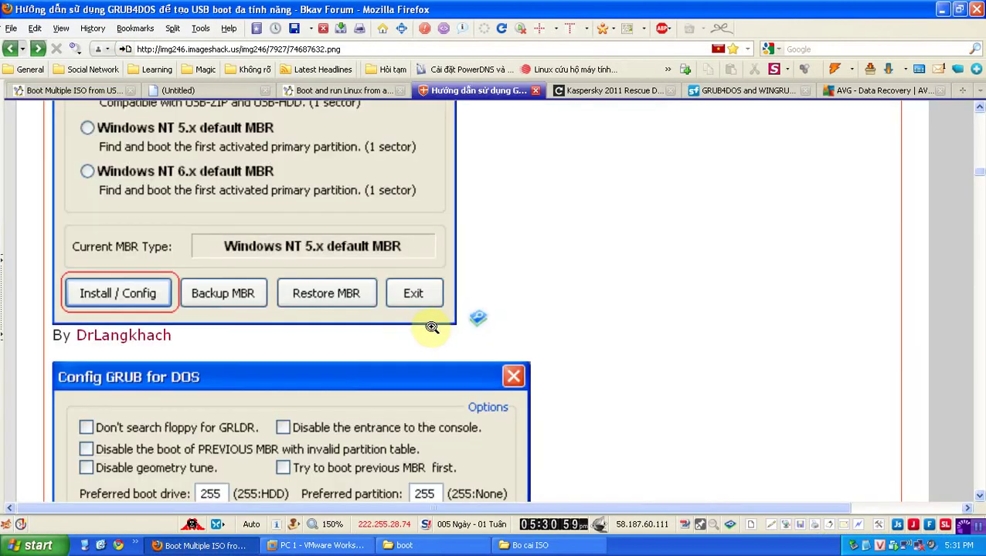
scroll(666, 317, "up", 5)
scroll(665, 317, "down", 12)
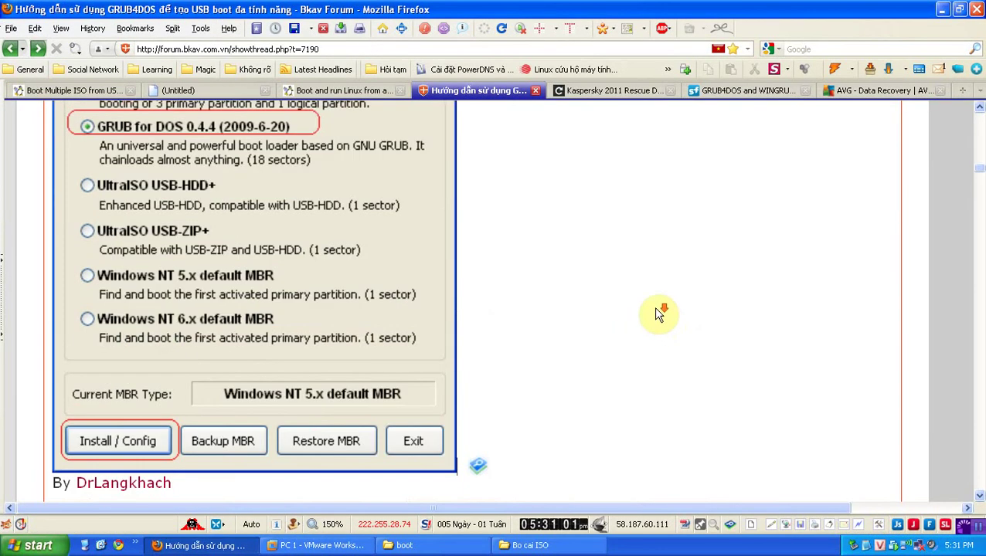
scroll(596, 313, "up", 3)
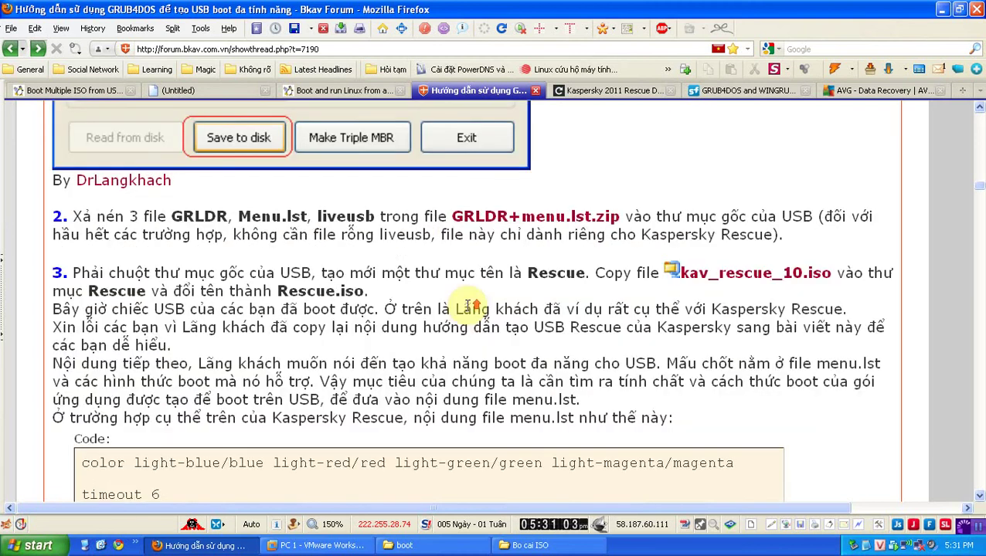
double_click(182, 216)
left_click(404, 546)
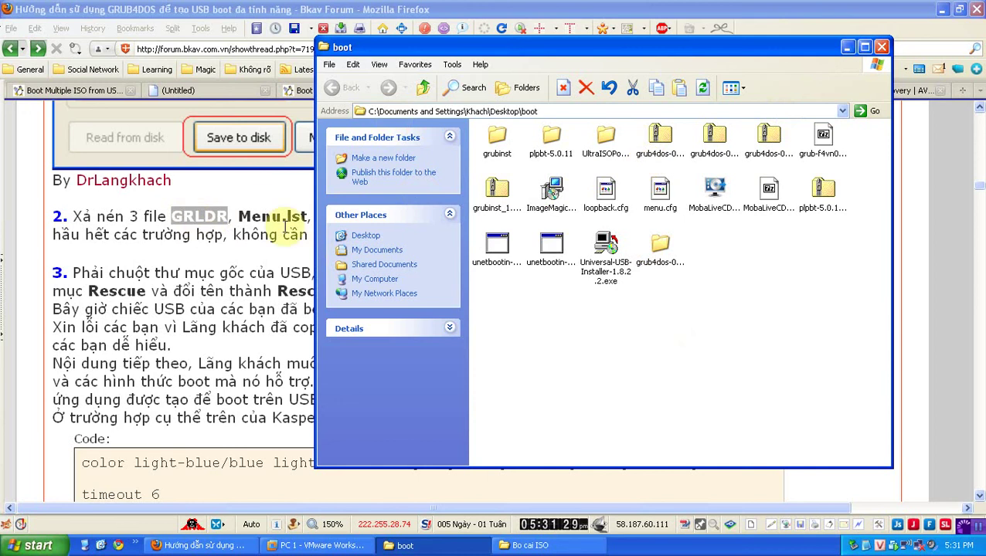
left_click(276, 268)
Examine the guide's menu.lst code samples for Kaspersky Rescue, AVG Rescue CD and Norton Ghost.
scroll(469, 266, "down", 5)
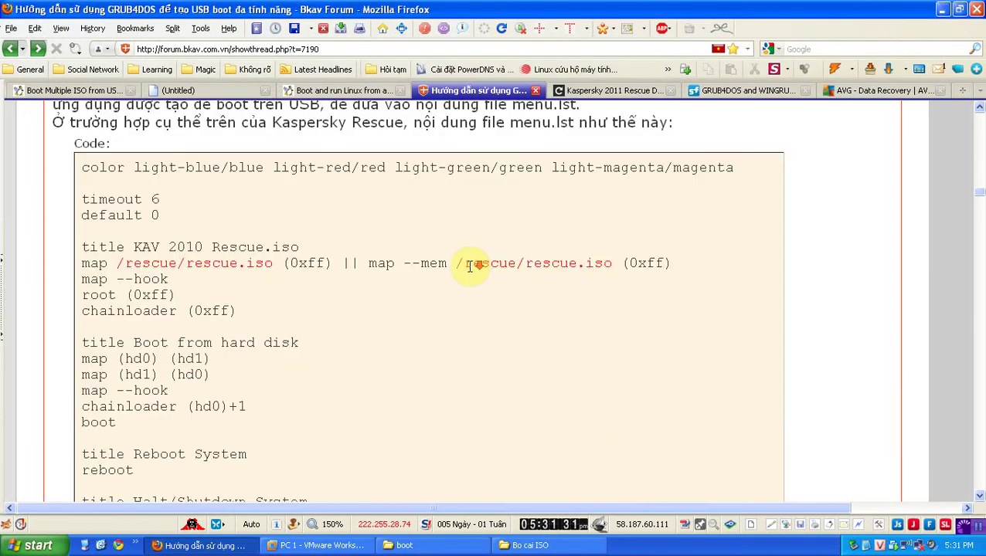
scroll(324, 299, "down", 5)
scroll(247, 274, "down", 3)
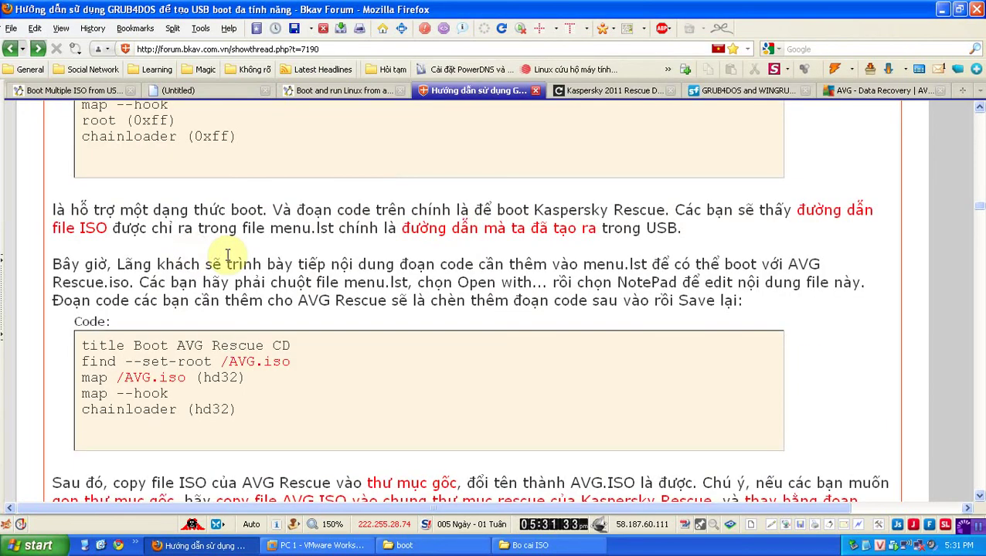
scroll(228, 256, "down", 6)
scroll(423, 324, "down", 10)
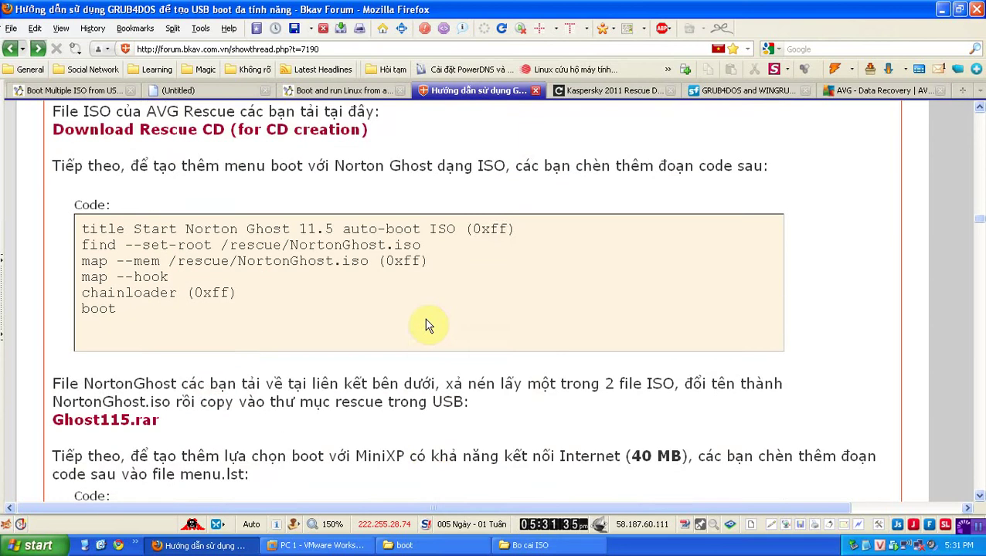
scroll(365, 331, "up", 12)
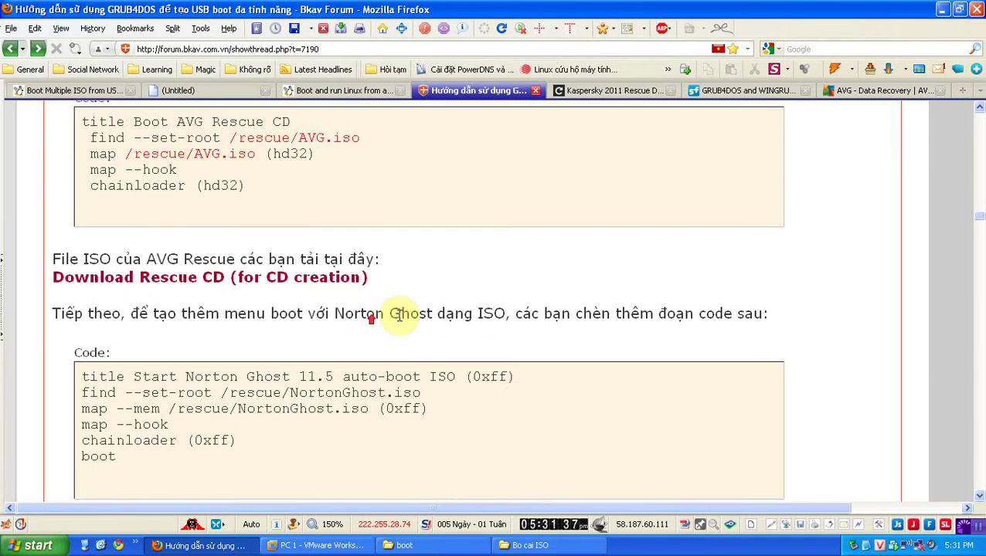
Return to the virtual machine and rename Hiren's.BootCD.9.9.iso in E:\rescue as hiren.iso.
left_click(941, 9)
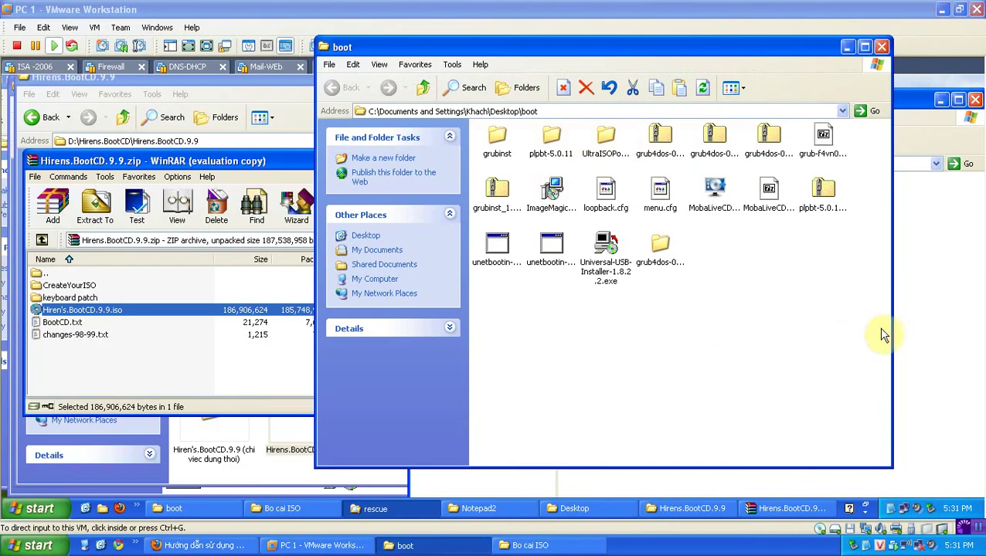
left_click(846, 47)
left_click_drag(665, 287, 663, 243)
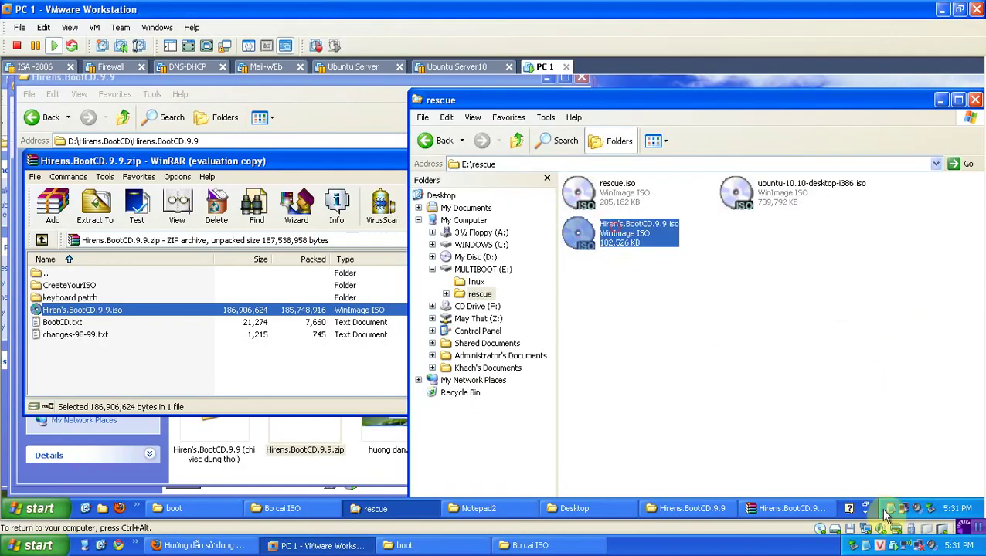
key("F2")
type("hiren.iso")
key("Return")
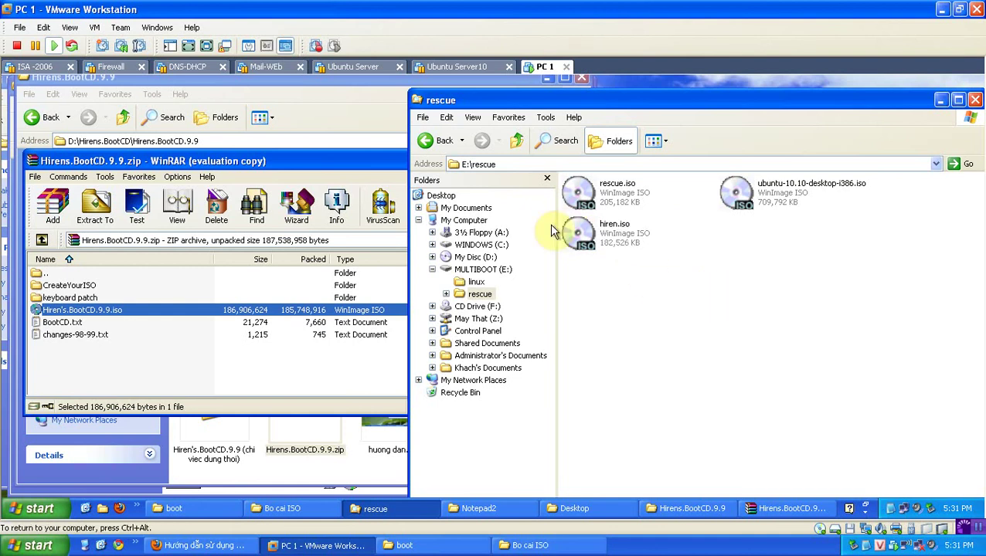
Close the Hirens.BootCD.9.9 folder window and the Hirens.BootCD.9.9.zip archive.
left_click(364, 87)
left_click(581, 79)
left_click(347, 161)
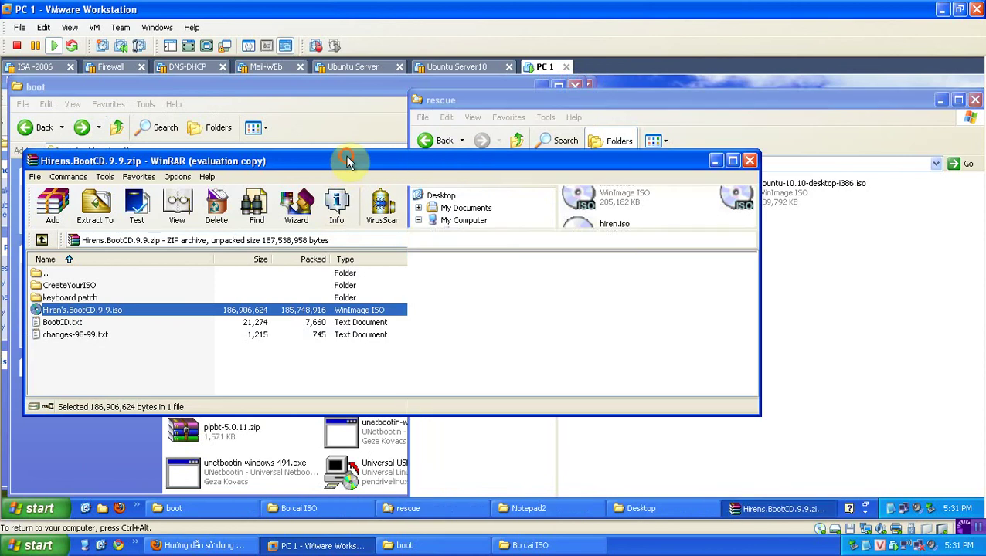
left_click(748, 161)
Launch MobaLiveCD from the boot folder and start the bootable USB drive E: in the emulator.
left_click(215, 393)
double_click(215, 394)
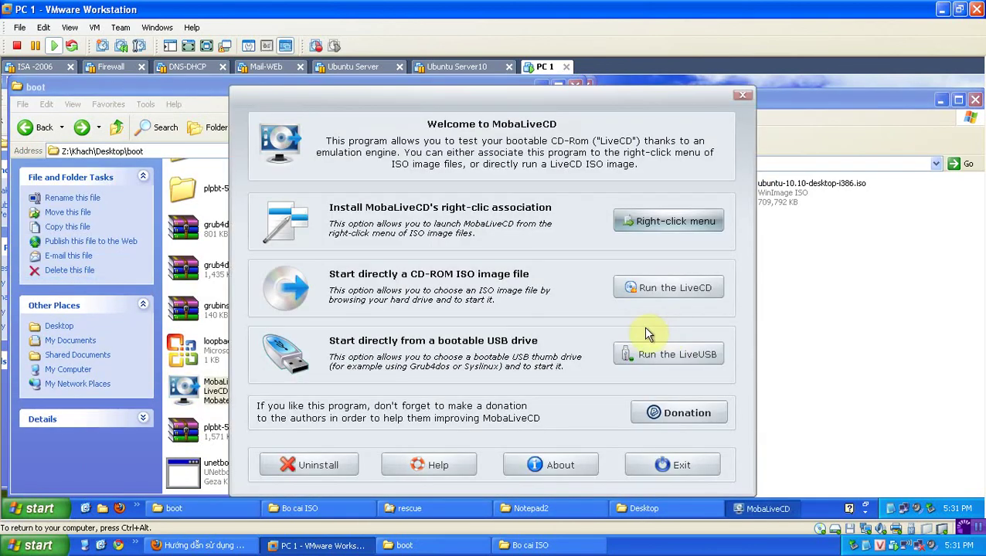
left_click(638, 354)
left_click(458, 300)
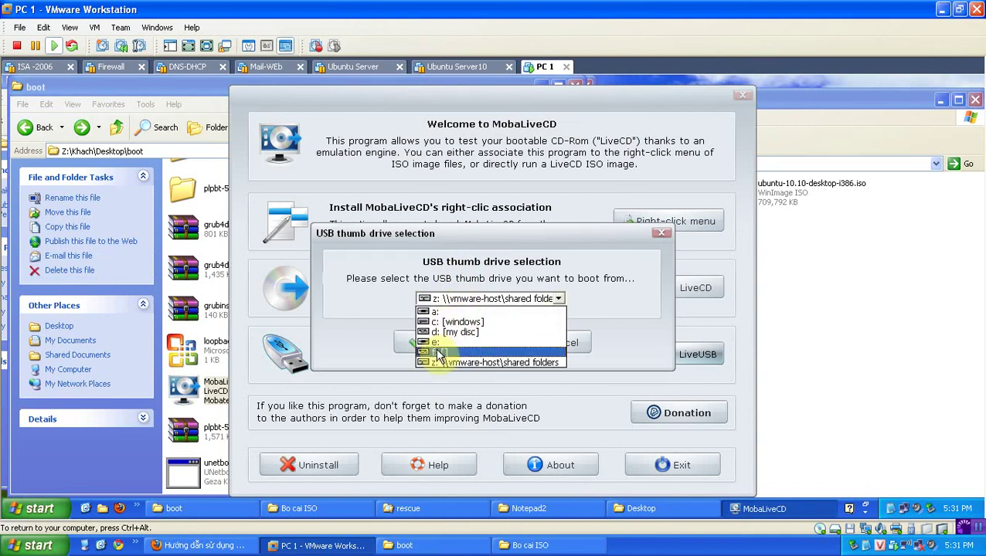
left_click(459, 333)
left_click(454, 346)
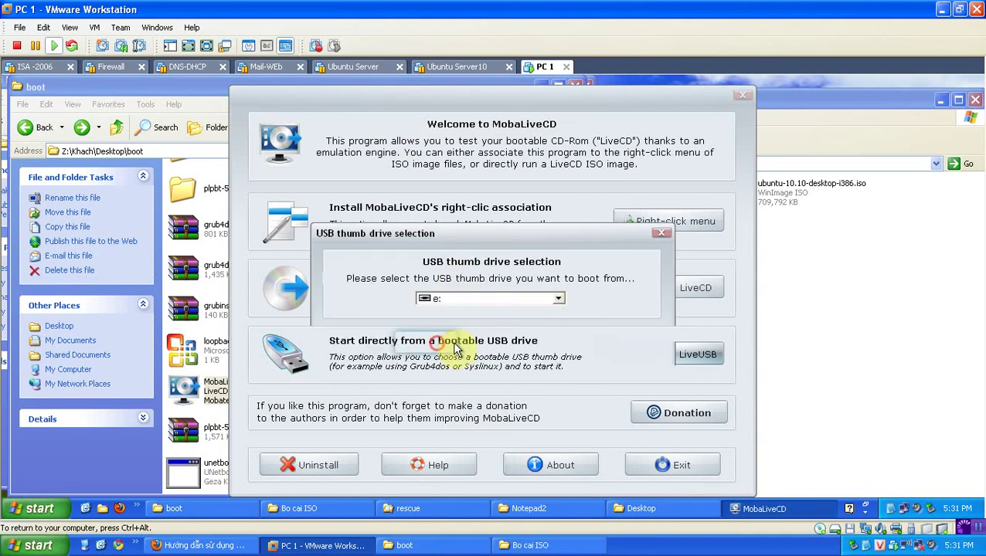
left_click(548, 320)
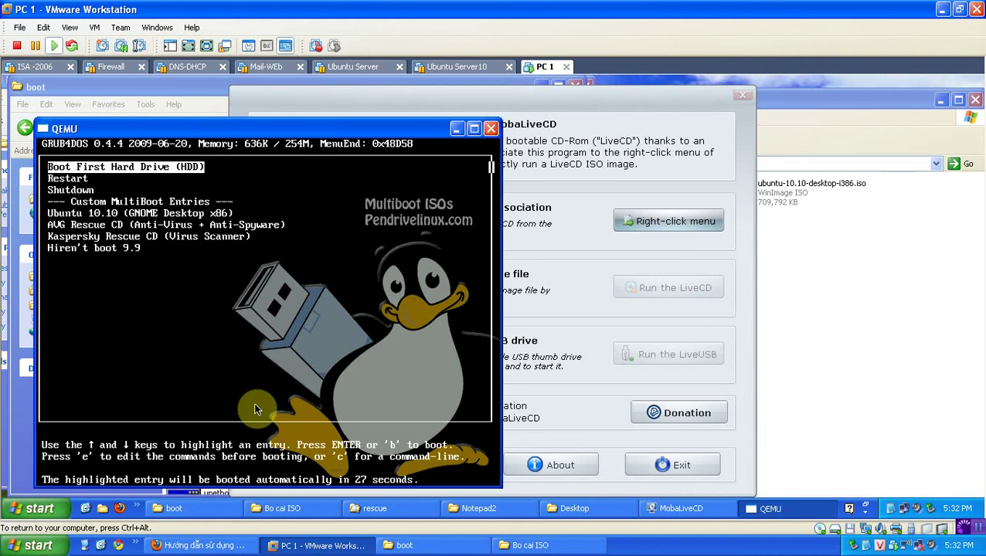
Boot the "Hiren't boot 9.9" entry from the GRUB4DOS multiboot menu in QEMU.
left_click(233, 381)
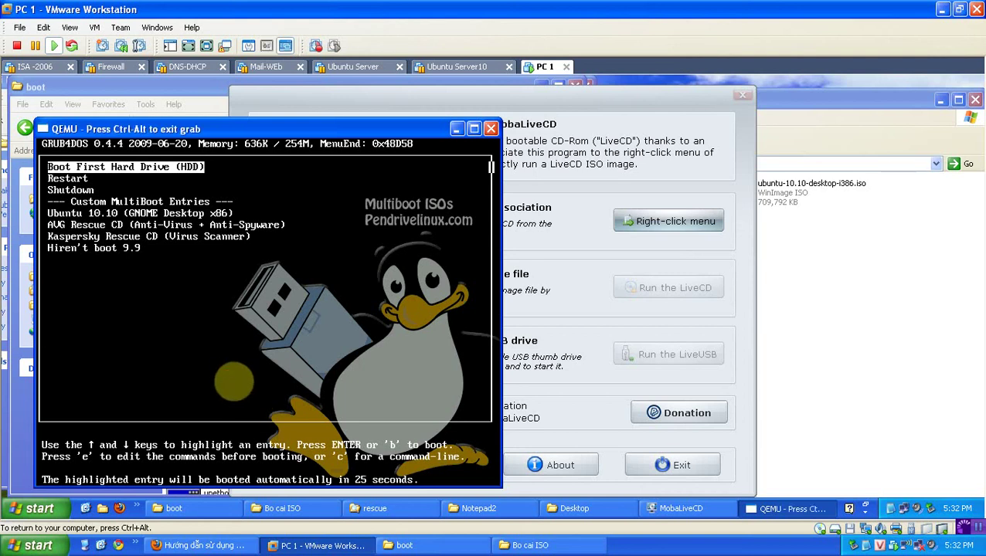
key("Down")
key("Down")
key("Down")
key("Down")
key("Down")
key("Down")
key("Down")
key("Return")
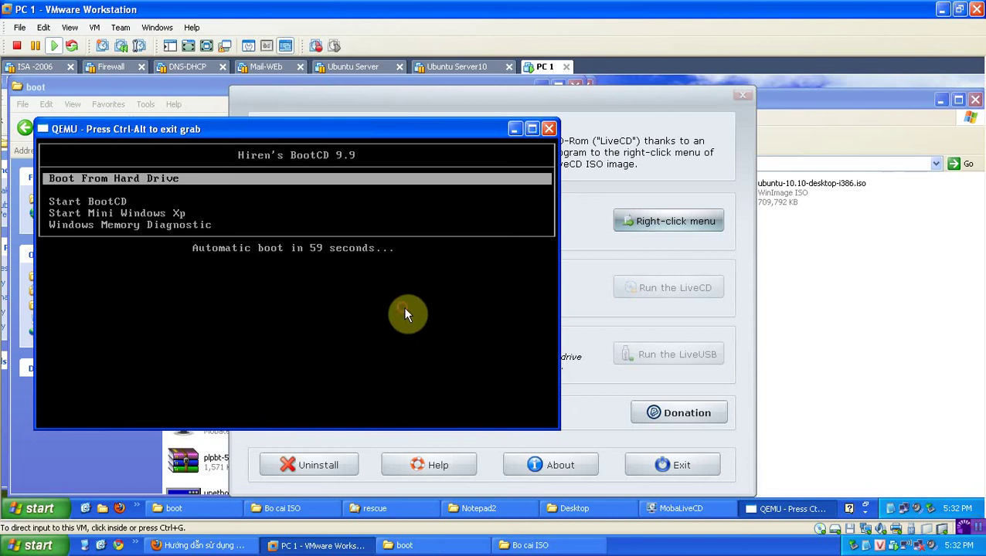
Choose Start BootCD in the Hiren's BootCD 9.9 menu, and release the emulator's input grab while it loads.
left_click(377, 207)
key("Down")
key("Down")
key("Up")
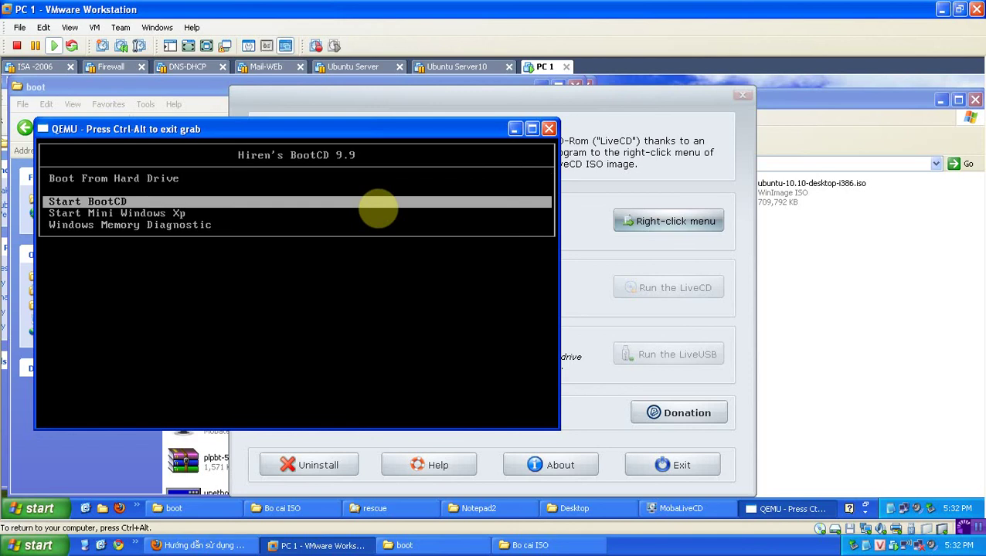
key("Down")
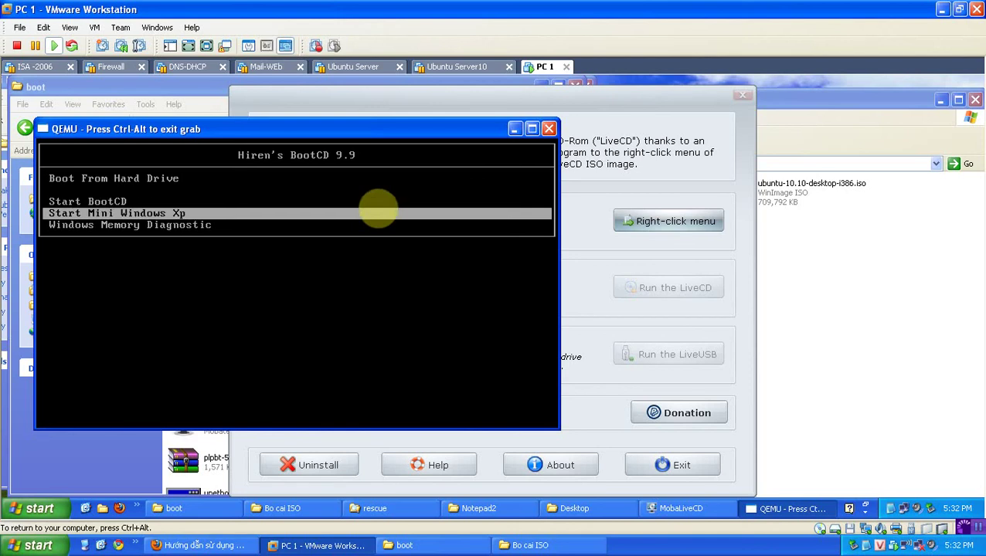
key("Up")
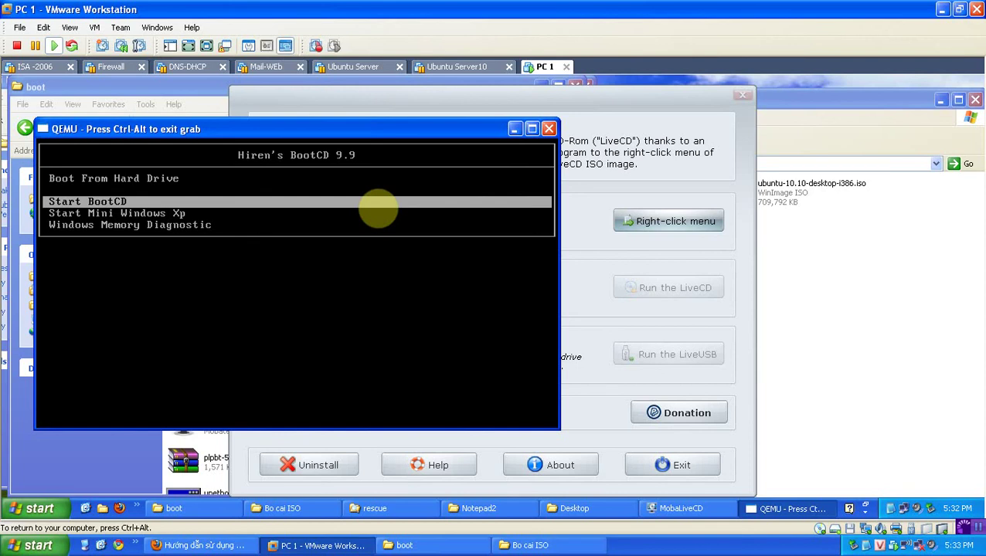
key("Down")
key("Up")
key("Return")
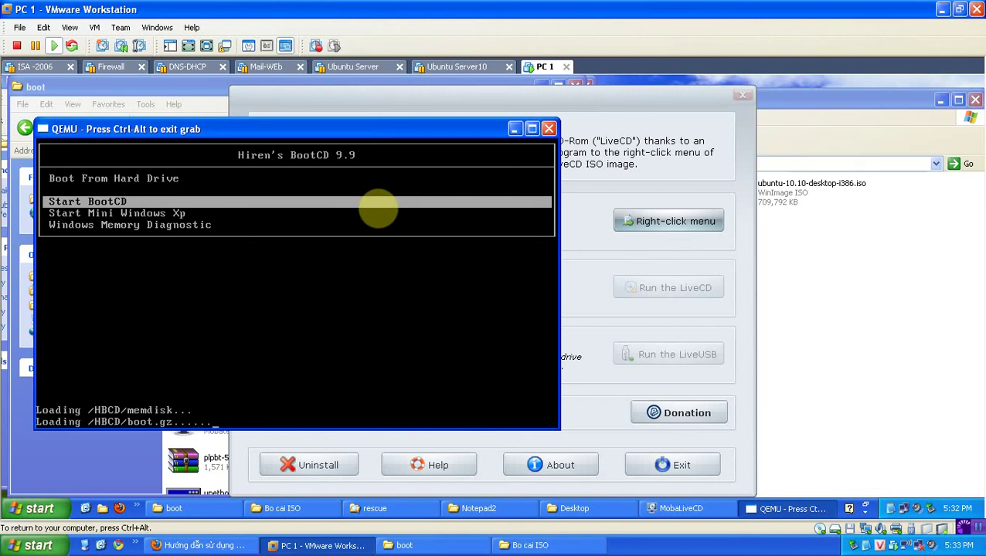
key("ctrl+alt")
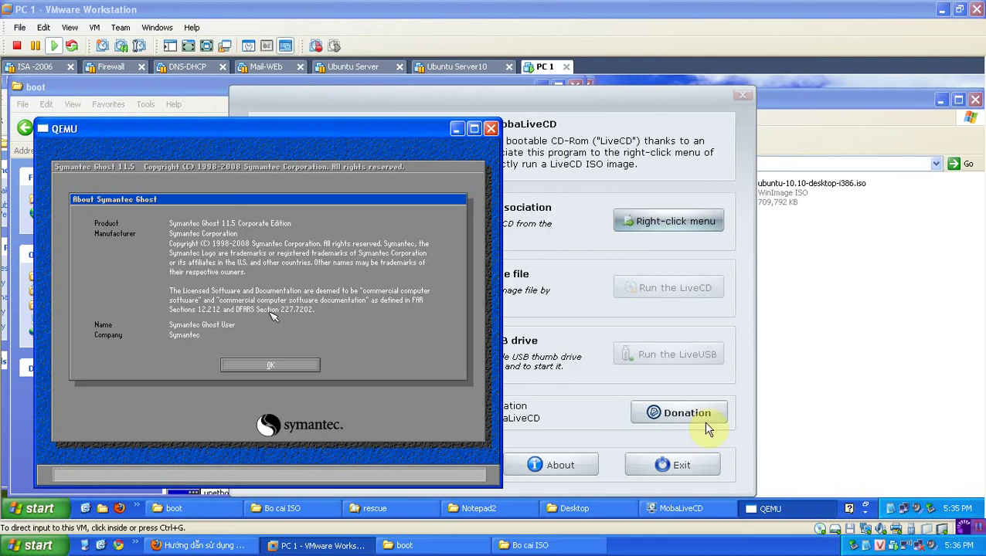
Dismiss the About Symantec Ghost dialog in the emulator to reach Ghost's main menu.
left_click(421, 313)
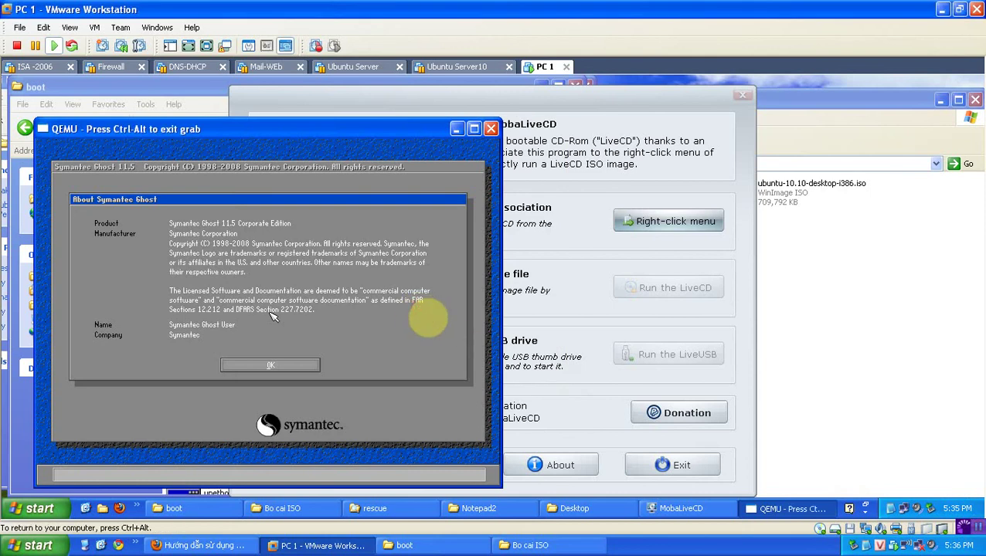
key("Return")
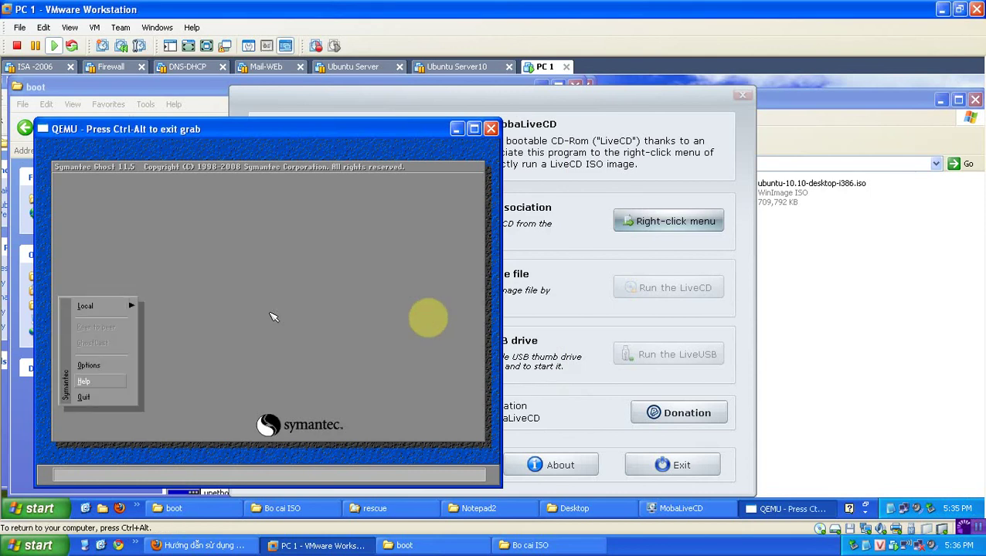